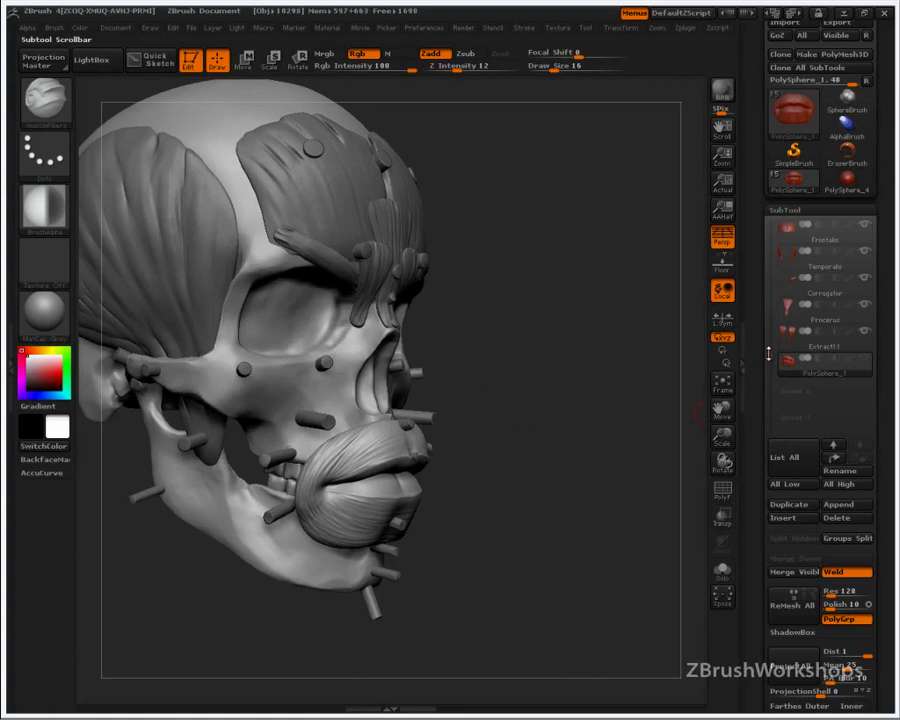
# Step: Make the anat_0517 skull the active subtool and hide the landmark pegs so the bare cheek area is exposed
pyautogui.click(787, 233)
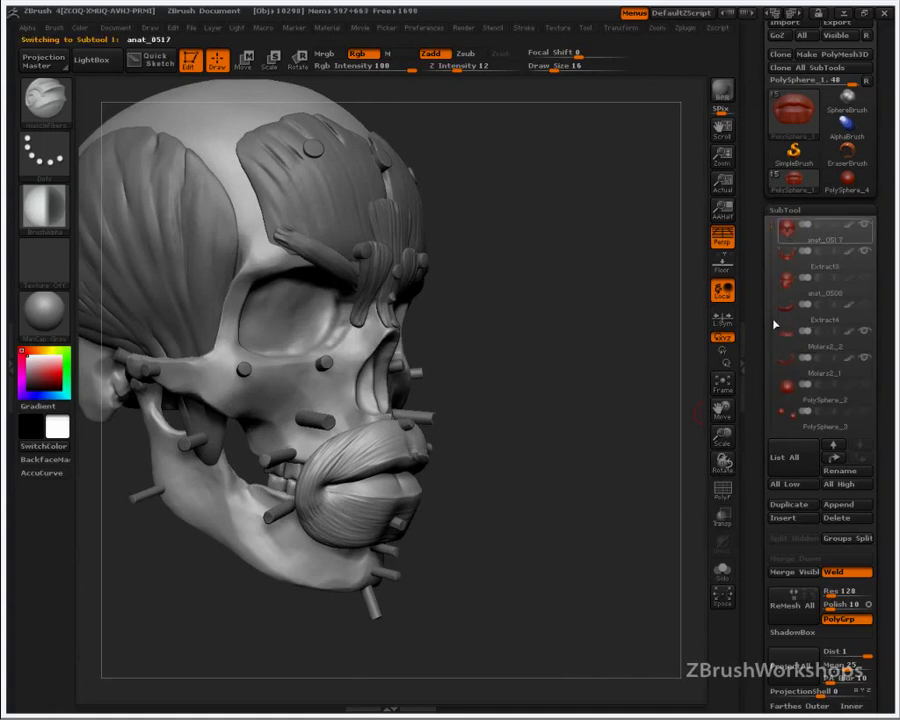
pyautogui.moveTo(520, 420); pyautogui.dragTo(675, 418)
pyautogui.moveTo(767, 232)
pyautogui.mouseDown()
pyautogui.moveTo(768, 262)
pyautogui.moveTo(777, 222)
pyautogui.mouseUp()
pyautogui.moveTo(841, 343)
pyautogui.click(865, 331)
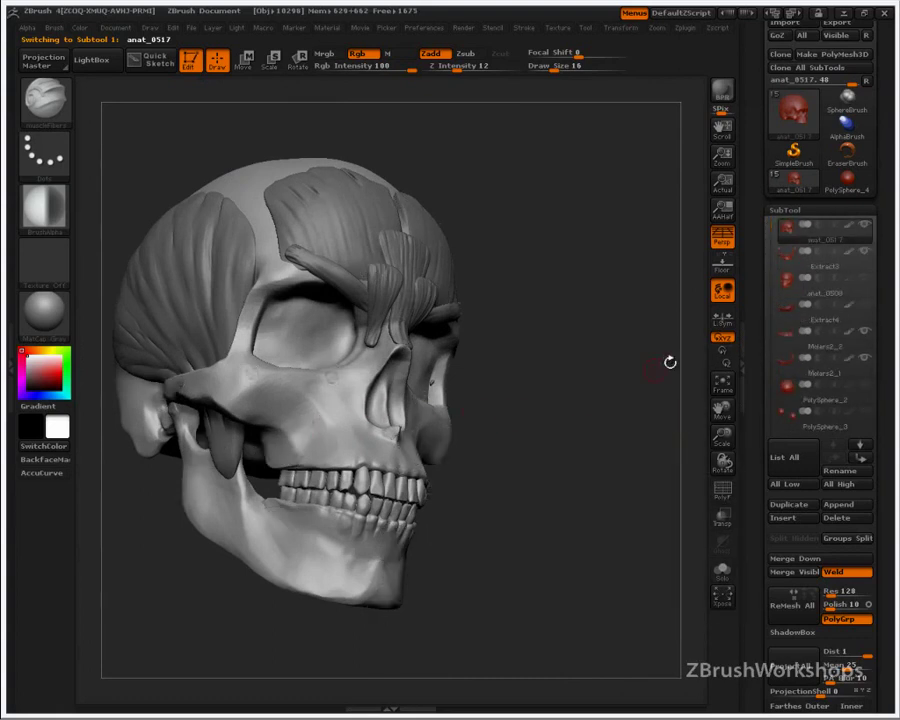
# Step: Mask a curved band on the skull from the underside of the cheekbone down to the upper jaw above the molars
pyautogui.click(79, 27)
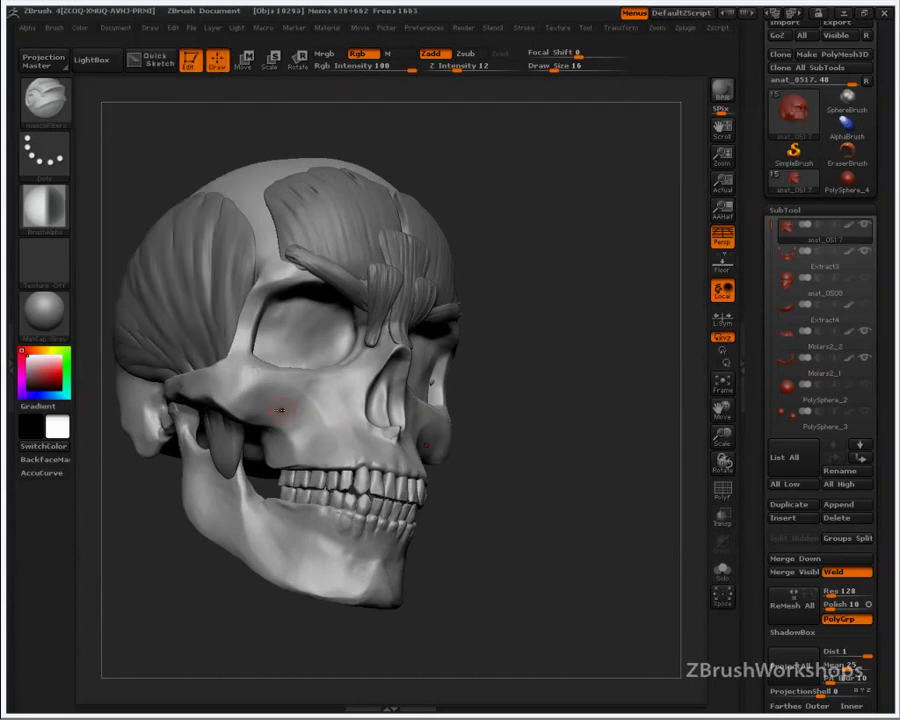
pyautogui.press('b')
pyautogui.press('m')
pyautogui.press('f')
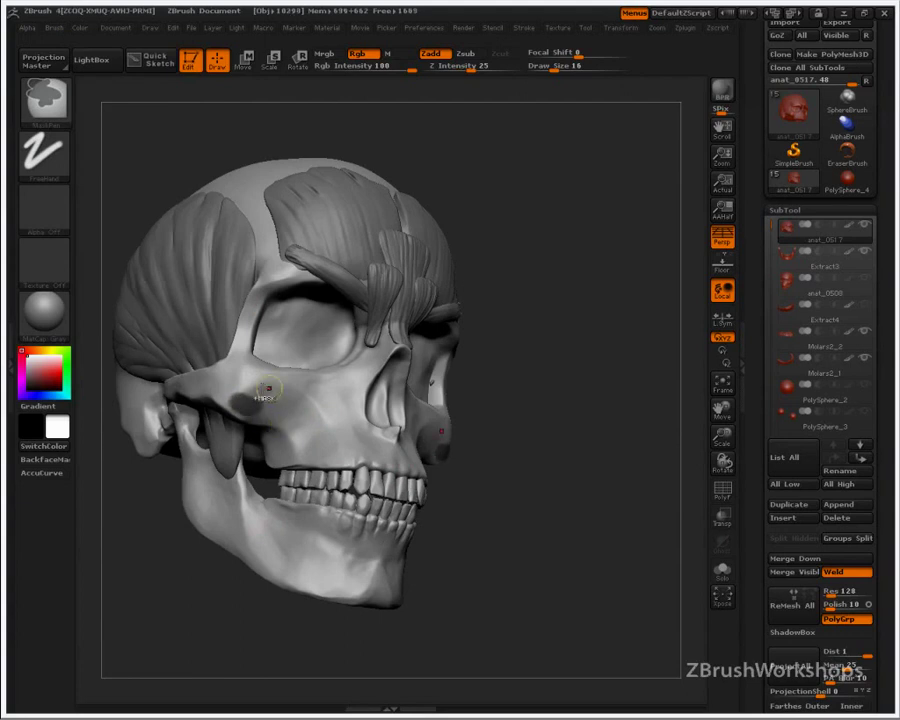
pyautogui.press('b')
pyautogui.press('s')
pyautogui.press('t')
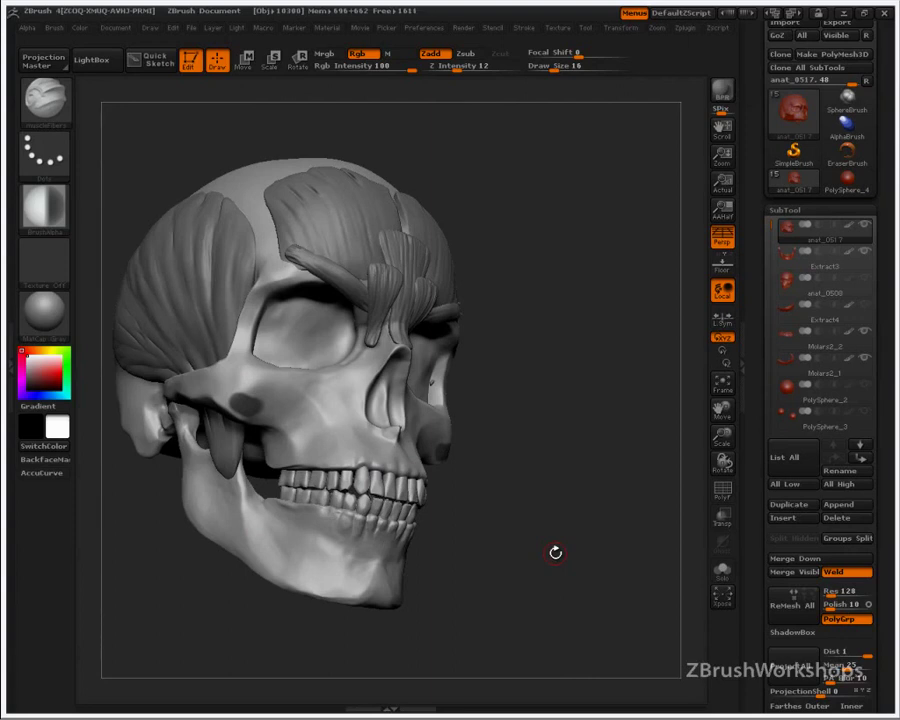
pyautogui.moveTo(595, 462); pyautogui.dragTo(584, 456)
pyautogui.press('ctrl')
pyautogui.moveTo(248, 411)
pyautogui.keyDown('ctrl'); pyautogui.mouseDown()
pyautogui.moveTo(278, 417)
pyautogui.moveTo(297, 446)
pyautogui.moveTo(294, 436)
pyautogui.mouseUp(); pyautogui.keyUp('ctrl')
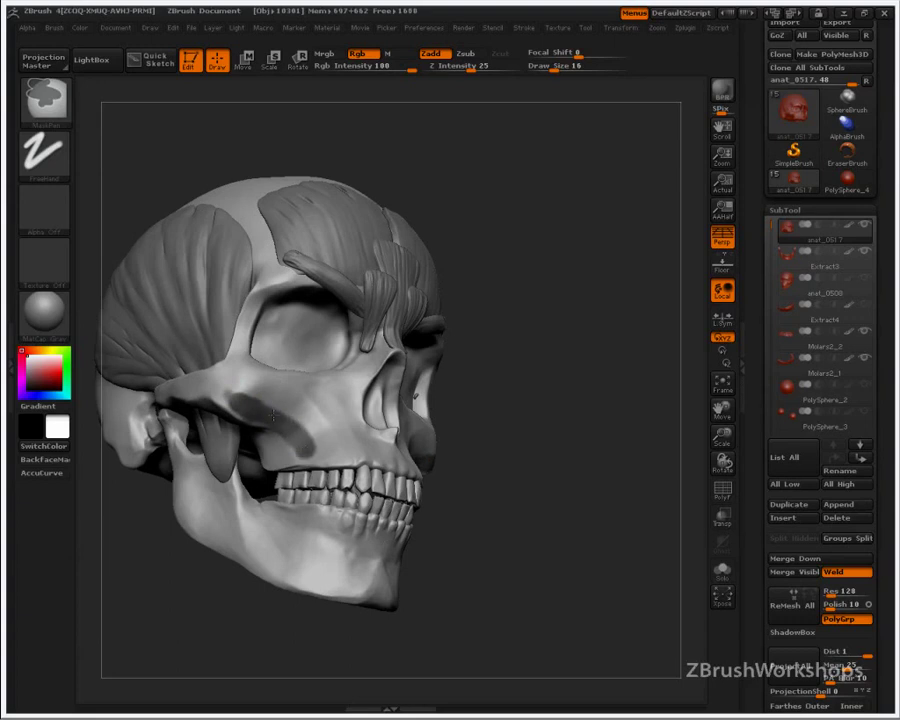
pyautogui.moveTo(510, 416)
pyautogui.mouseDown()
pyautogui.moveTo(496, 321)
pyautogui.moveTo(560, 346)
pyautogui.moveTo(588, 437)
pyautogui.moveTo(568, 550)
pyautogui.moveTo(575, 530)
pyautogui.moveTo(595, 530)
pyautogui.moveTo(621, 480)
pyautogui.moveTo(604, 510)
pyautogui.mouseUp()
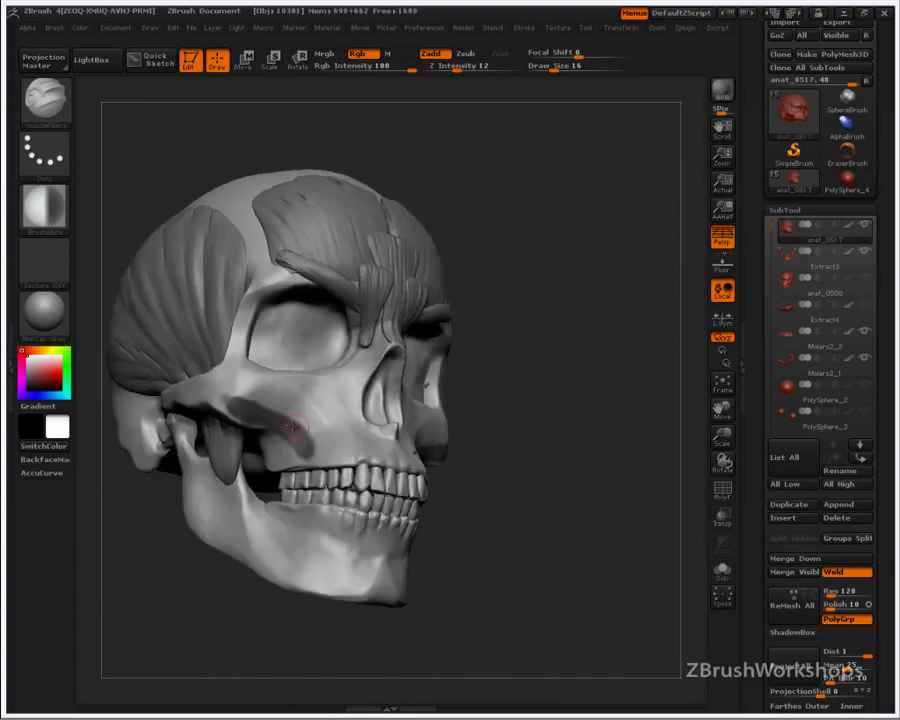
pyautogui.press('ctrl')
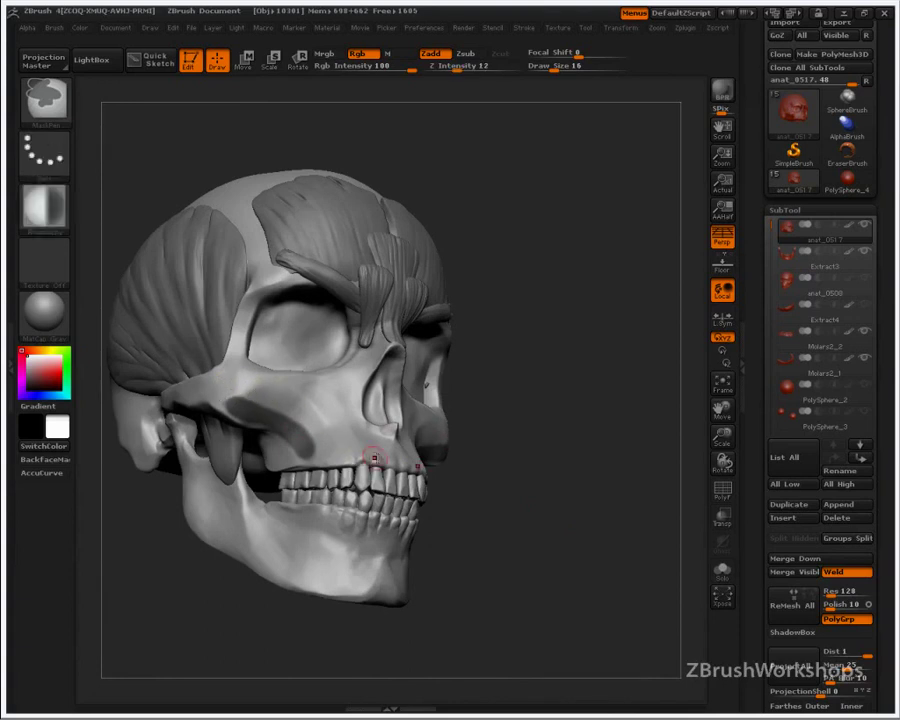
pyautogui.press('shift')
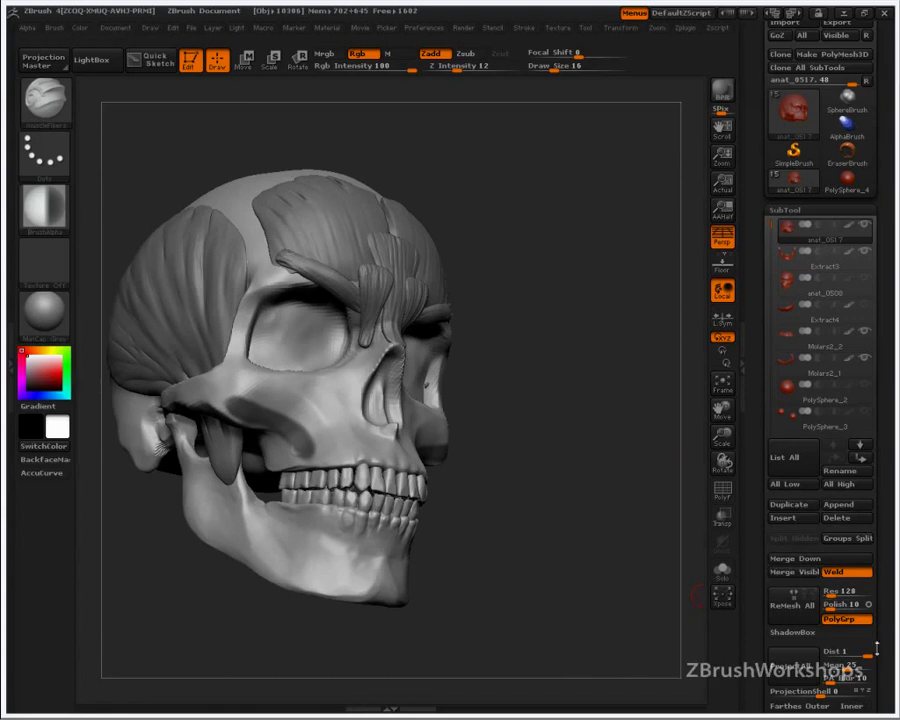
# Step: Extract the masked cheek band from the skull as a new subtool
pyautogui.scroll(-3, 860, 570)
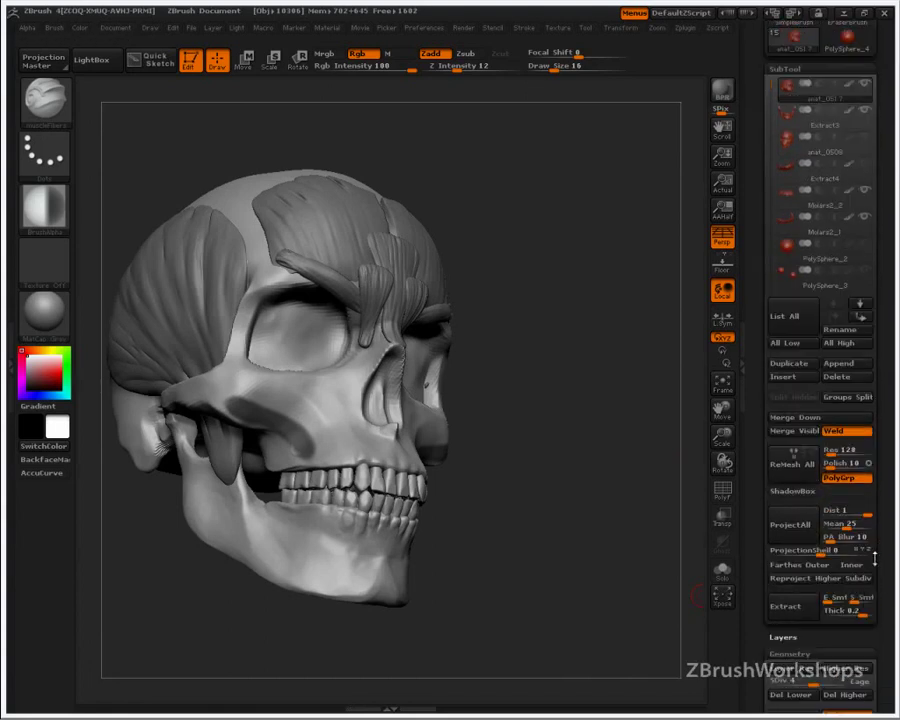
pyautogui.click(790, 604)
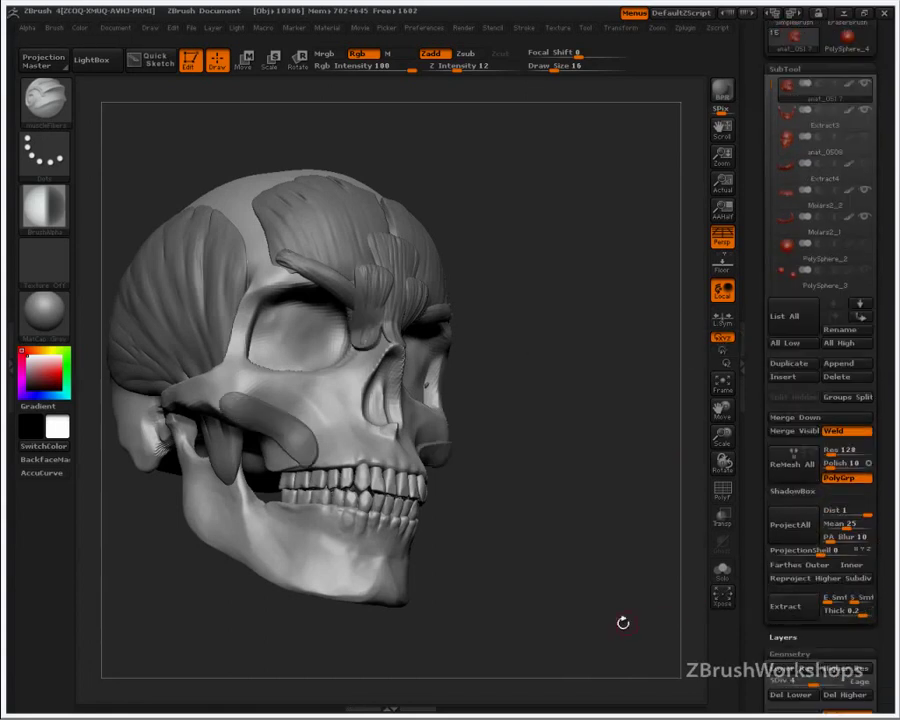
pyautogui.moveTo(551, 548); pyautogui.dragTo(597, 499)
# Step: Rename the PolySphere_1 subtool as Mouth
pyautogui.moveTo(769, 85); pyautogui.dragTo(771, 216)
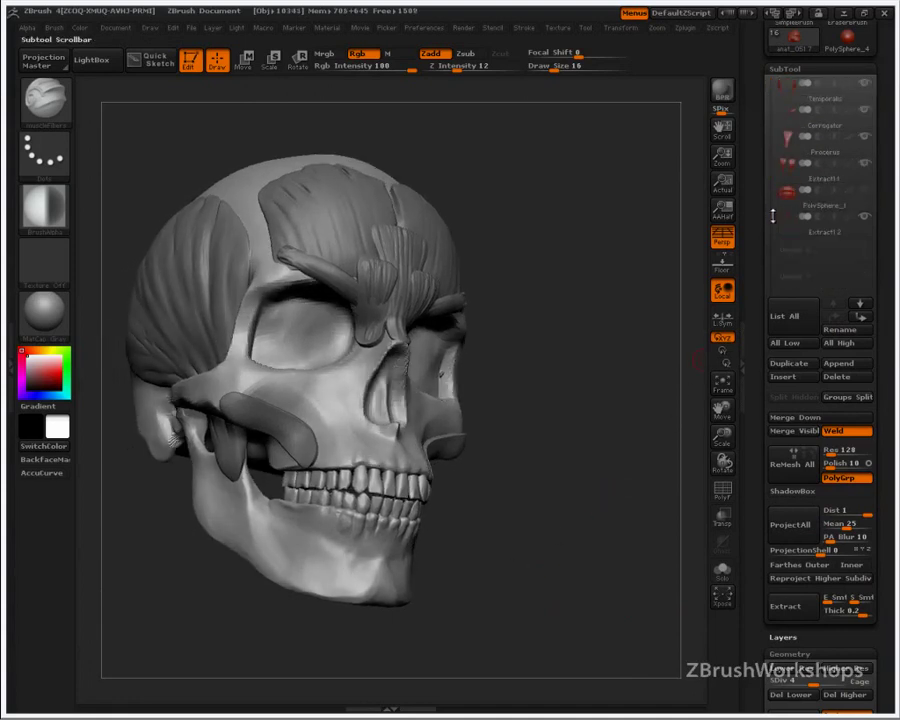
pyautogui.click(790, 199)
pyautogui.click(835, 330)
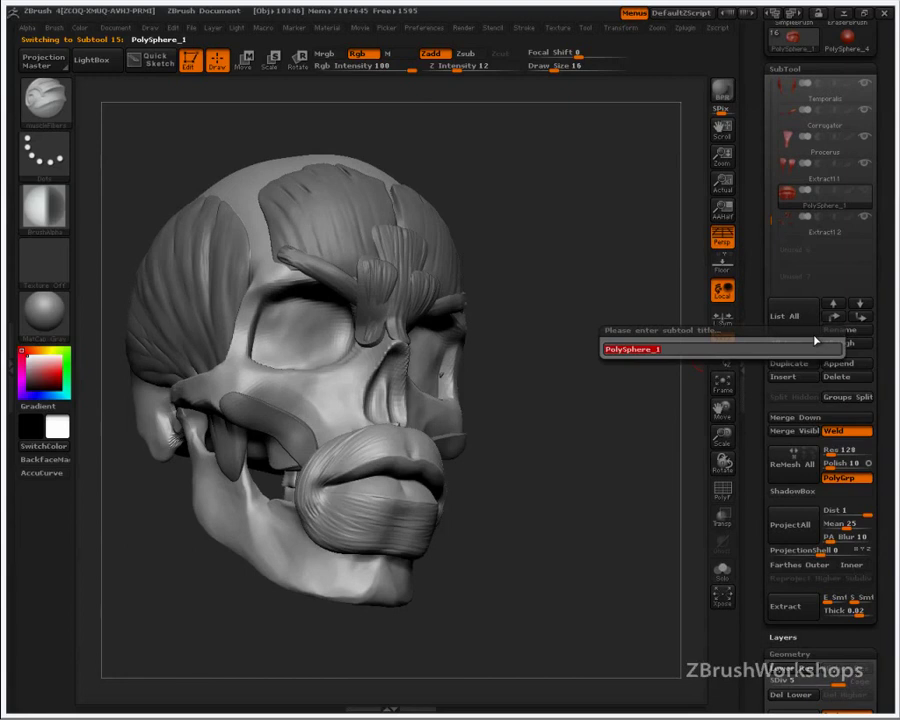
pyautogui.write('mouth')
pyautogui.press('Return')
# Step: Rename the newly extracted cheek subtool as ZygomaticMajor
pyautogui.click(825, 231)
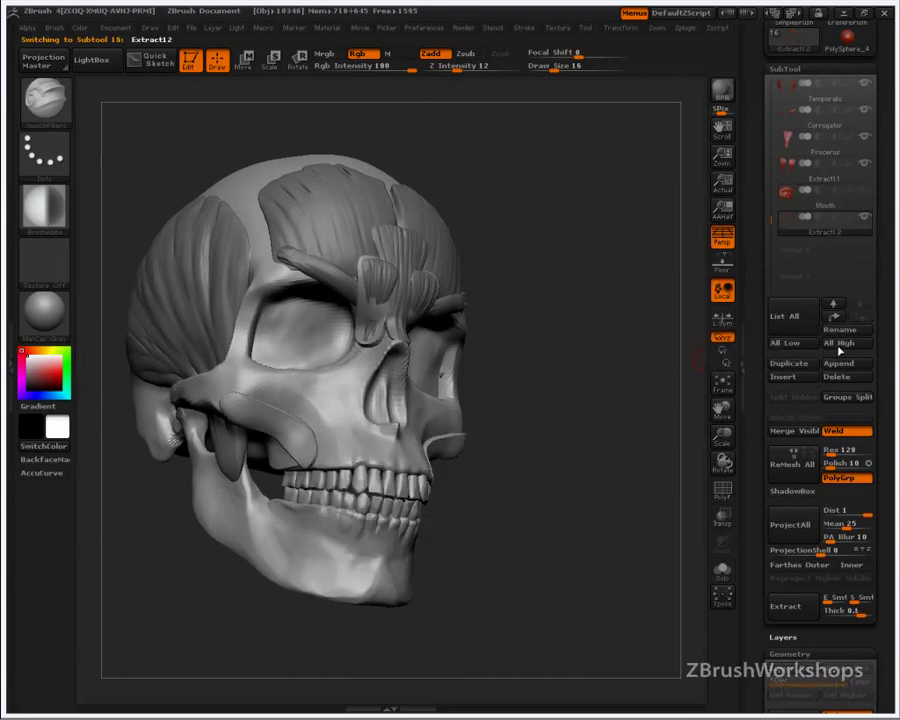
pyautogui.click(839, 329)
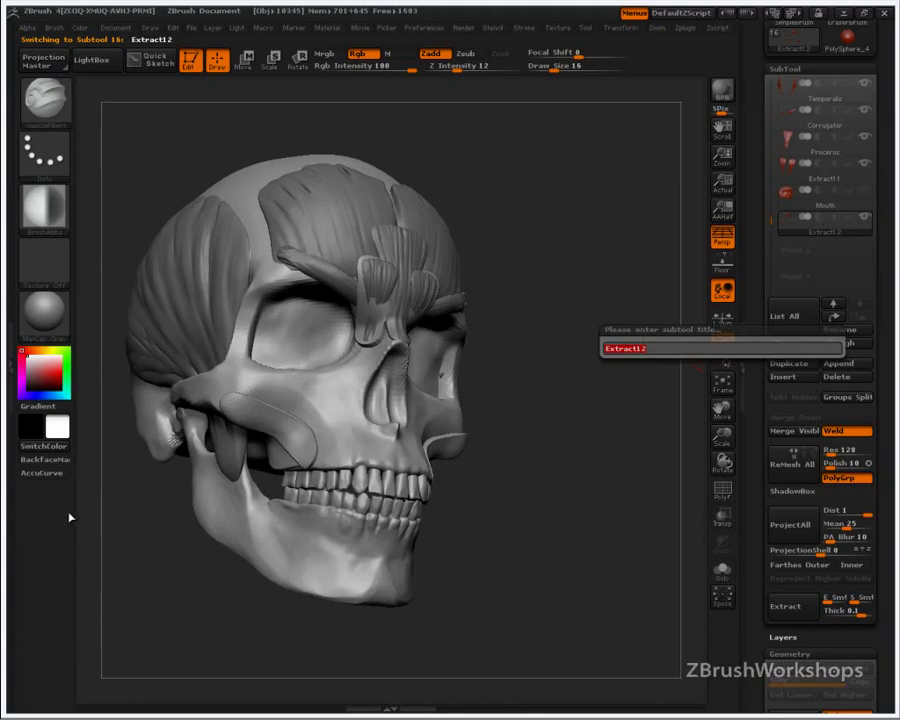
pyautogui.write('zygomaticMajor')
pyautogui.press('Return')
# Step: Choose the Move Elastic brush with a draw size of 69 and show the Mouth subtool alongside the cheek strips
pyautogui.moveTo(666, 378); pyautogui.dragTo(572, 408)
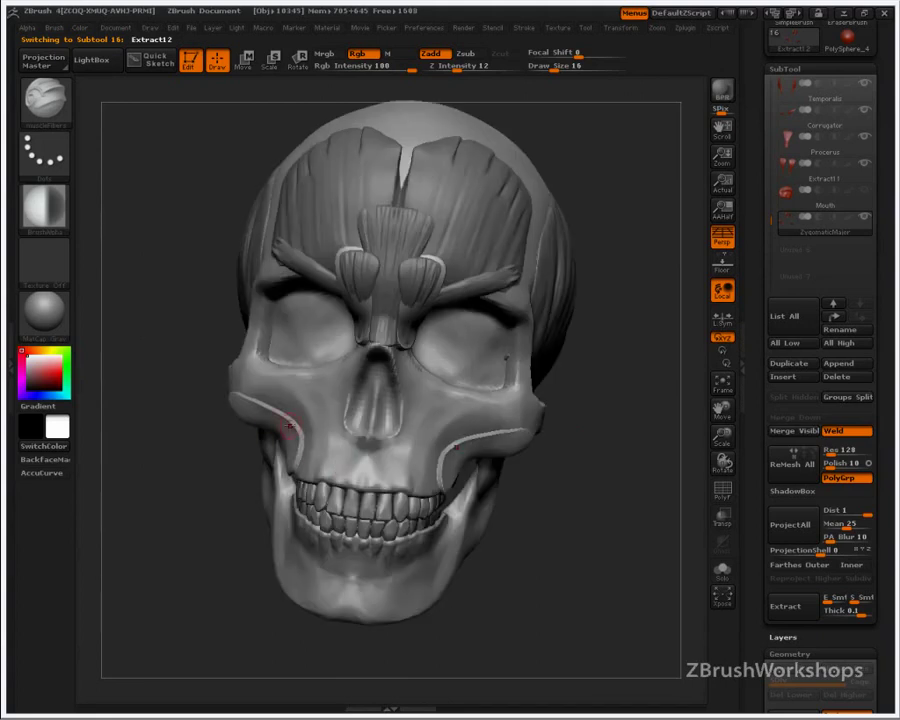
pyautogui.press('s')
pyautogui.moveTo(299, 425)
pyautogui.mouseDown()
pyautogui.moveTo(321, 427)
pyautogui.moveTo(299, 437)
pyautogui.moveTo(245, 402)
pyautogui.moveTo(294, 450)
pyautogui.moveTo(295, 464)
pyautogui.mouseUp()
pyautogui.press('b')
pyautogui.press('m')
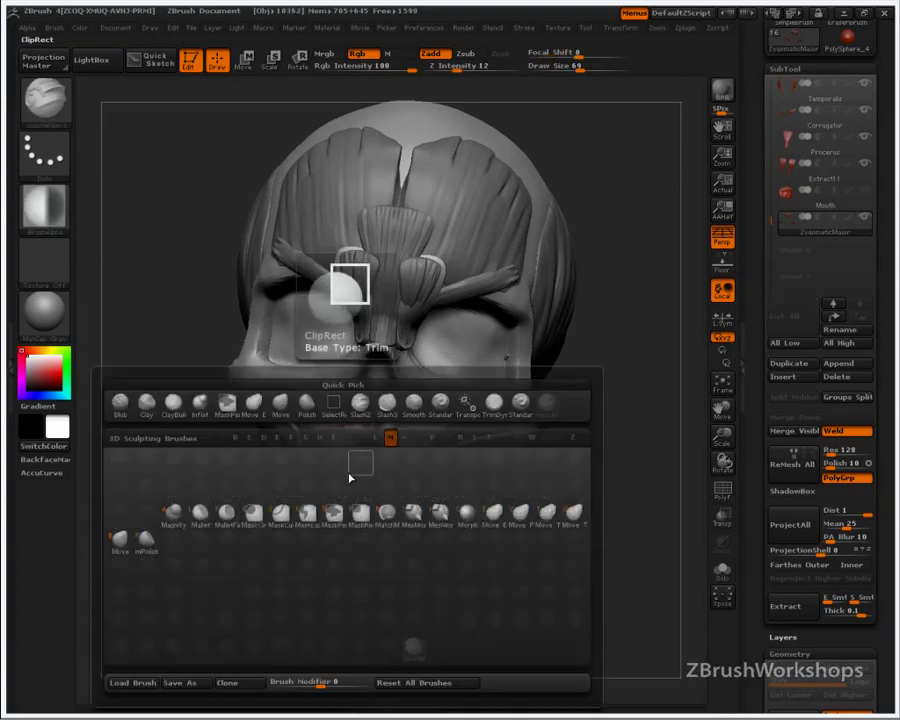
pyautogui.press('e')
pyautogui.click(855, 214)
# Step: Clear the mask and reshape the ZygomaticMajor strips into narrow bands from the cheekbone to the mouth corners, using draw size 61
pyautogui.moveTo(572, 478); pyautogui.dragTo(562, 560)
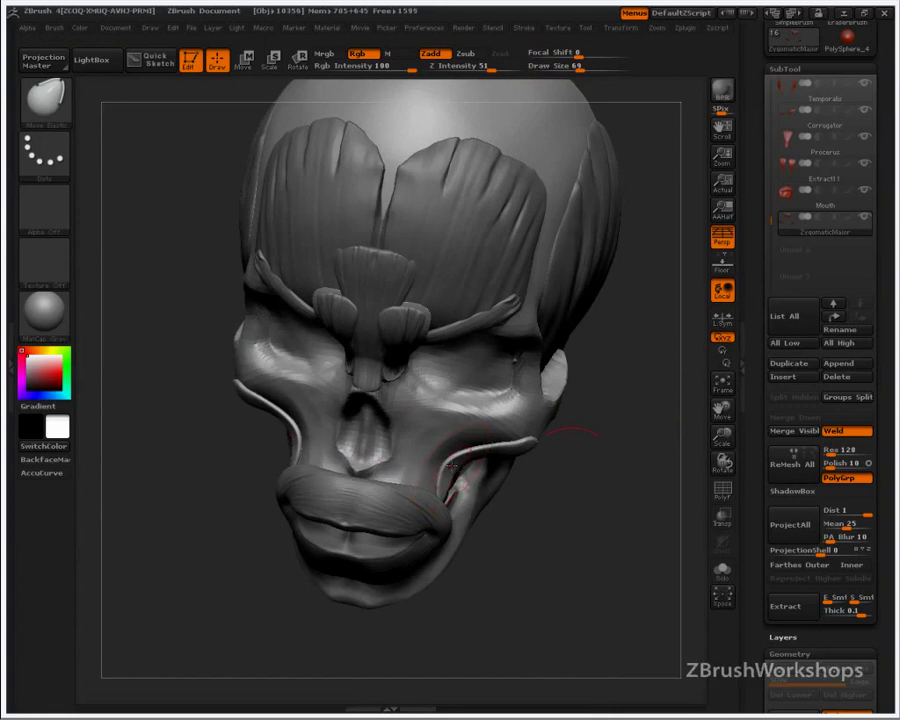
pyautogui.moveTo(452, 466); pyautogui.dragTo(456, 470)
pyautogui.hotkey('ctrl', 'z')
pyautogui.keyDown('ctrl'); pyautogui.moveTo(623, 374); pyautogui.dragTo(607, 470); pyautogui.keyUp('ctrl')
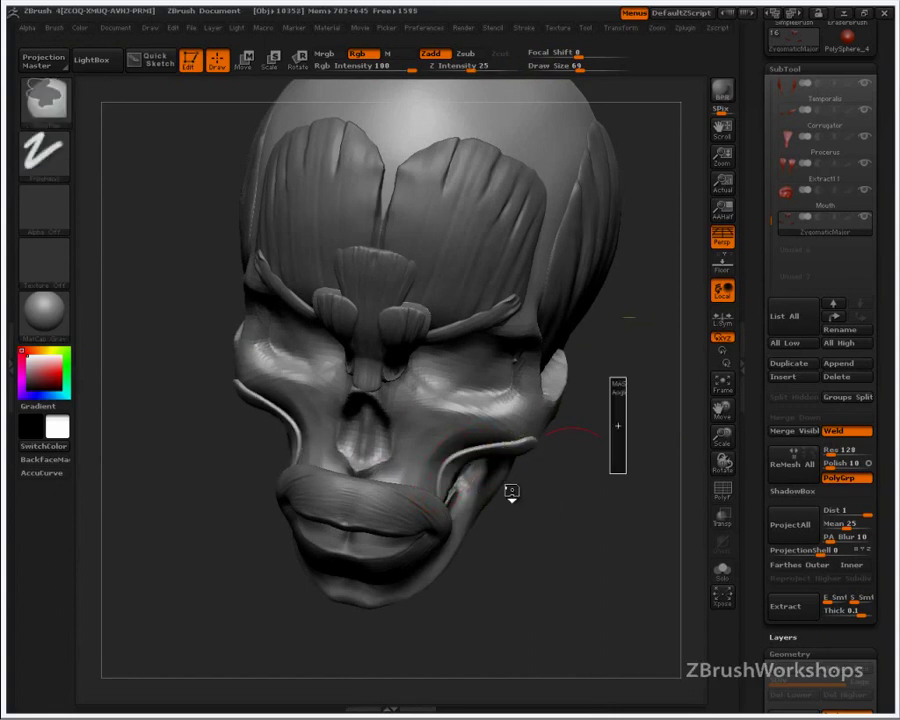
pyautogui.moveTo(447, 463)
pyautogui.mouseDown()
pyautogui.moveTo(461, 469)
pyautogui.moveTo(445, 502)
pyautogui.mouseUp()
pyautogui.press('s')
pyautogui.moveTo(500, 525)
pyautogui.mouseDown()
pyautogui.moveTo(280, 503)
pyautogui.moveTo(284, 497)
pyautogui.mouseUp()
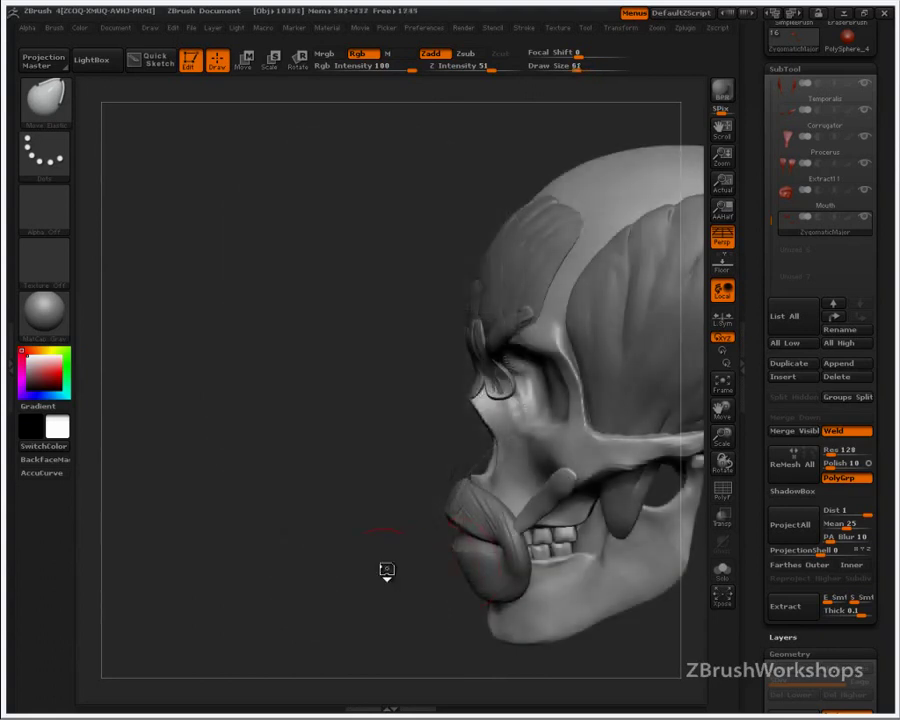
pyautogui.moveTo(384, 571); pyautogui.dragTo(518, 549)
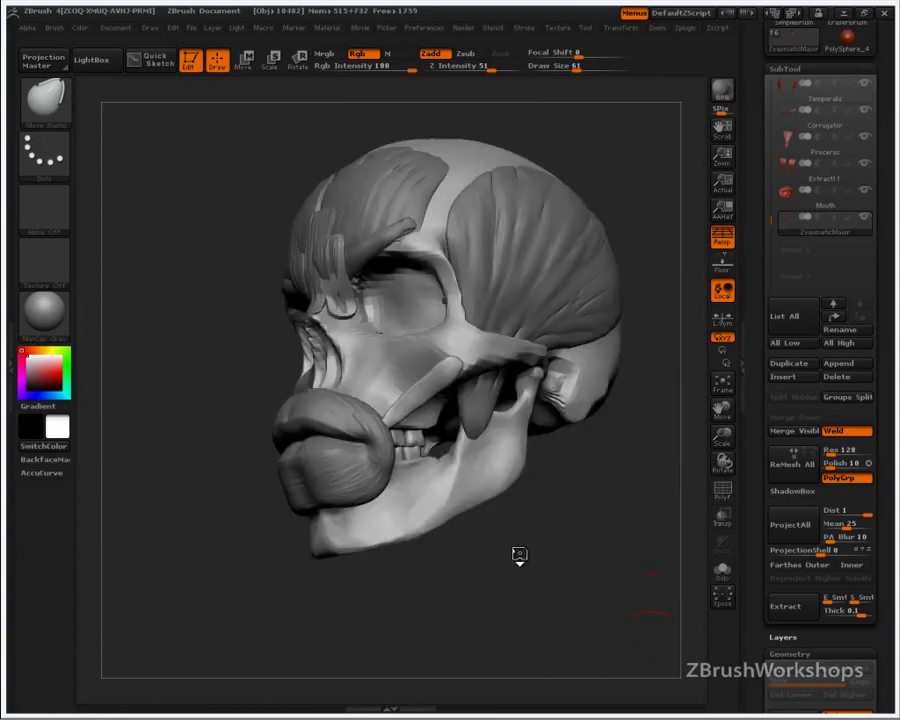
# Step: Isolate the ZygomaticMajor subtool and subdivide it to level 3
pyautogui.press('s')
pyautogui.hotkey('ctrl', 'd')
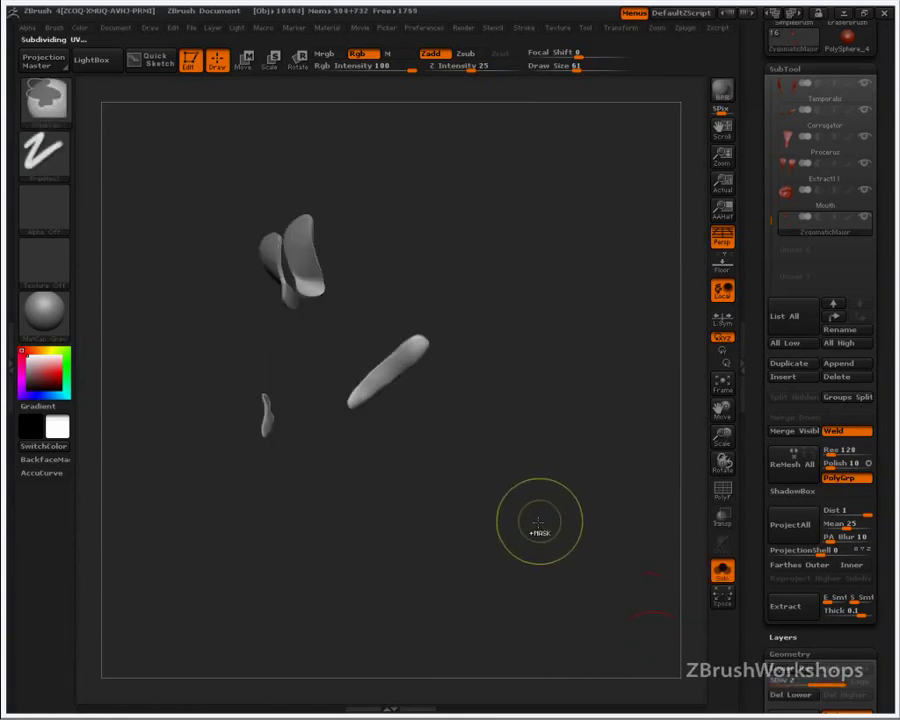
pyautogui.moveTo(528, 524)
pyautogui.mouseDown()
pyautogui.moveTo(553, 500)
pyautogui.moveTo(526, 548)
pyautogui.moveTo(531, 529)
pyautogui.mouseUp()
pyautogui.moveTo(513, 285)
pyautogui.mouseDown()
pyautogui.moveTo(492, 287)
pyautogui.moveTo(482, 308)
pyautogui.mouseUp()
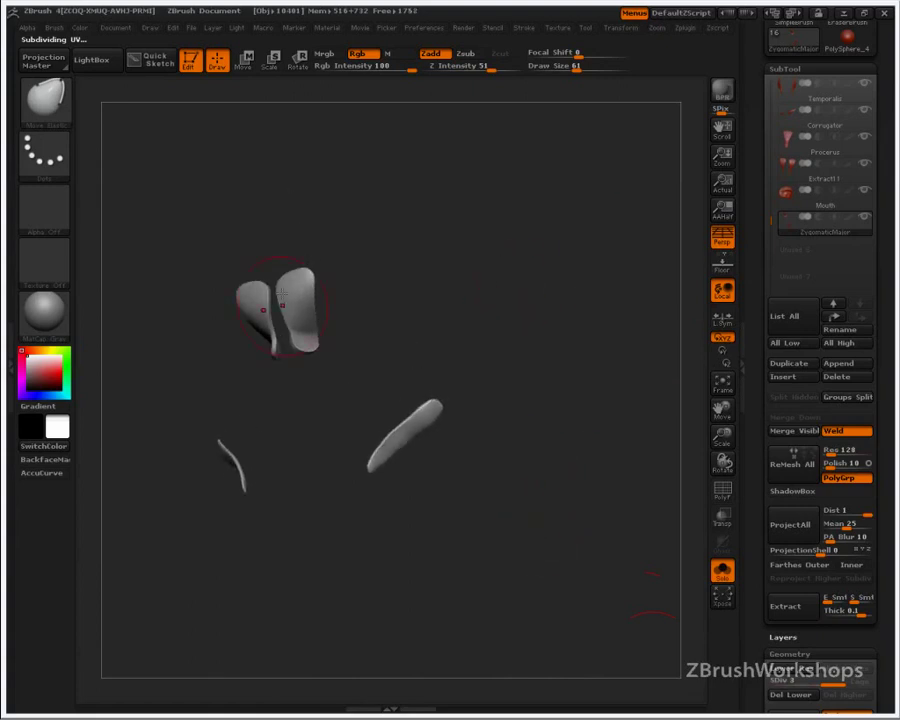
# Step: Hide the extra extracted pieces at the nose bridge and delete them, keeping only the two cheek strips
pyautogui.moveTo(330, 263); pyautogui.dragTo(507, 348)
pyautogui.keyDown('ctrl'); pyautogui.keyDown('shift'); pyautogui.moveTo(578, 332); pyautogui.dragTo(332, 530); pyautogui.keyUp('shift'); pyautogui.keyUp('ctrl')
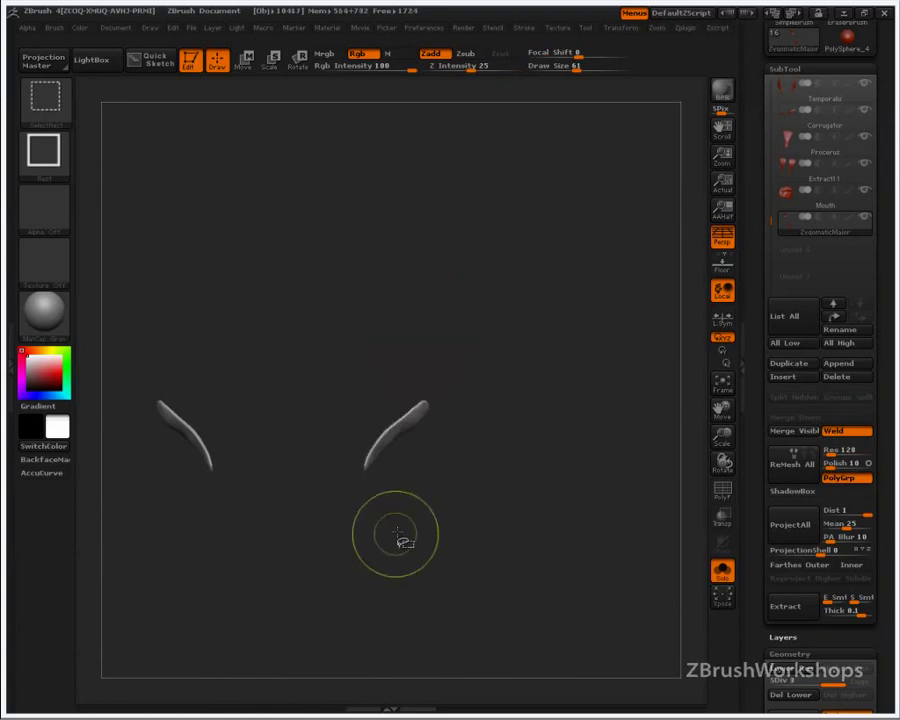
pyautogui.moveTo(765, 648); pyautogui.dragTo(772, 520)
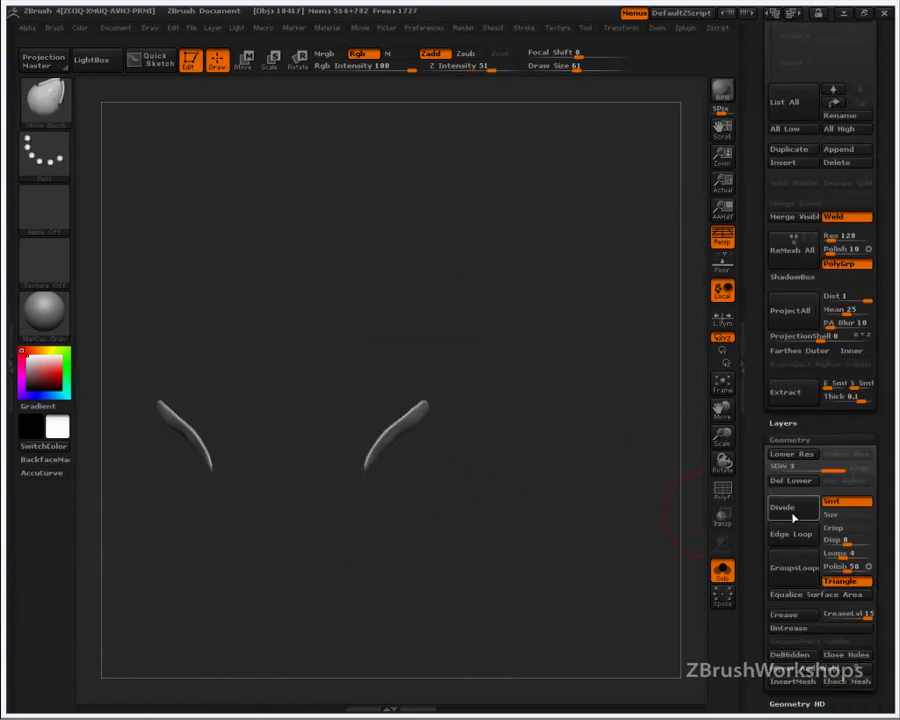
pyautogui.moveTo(752, 565); pyautogui.dragTo(771, 457)
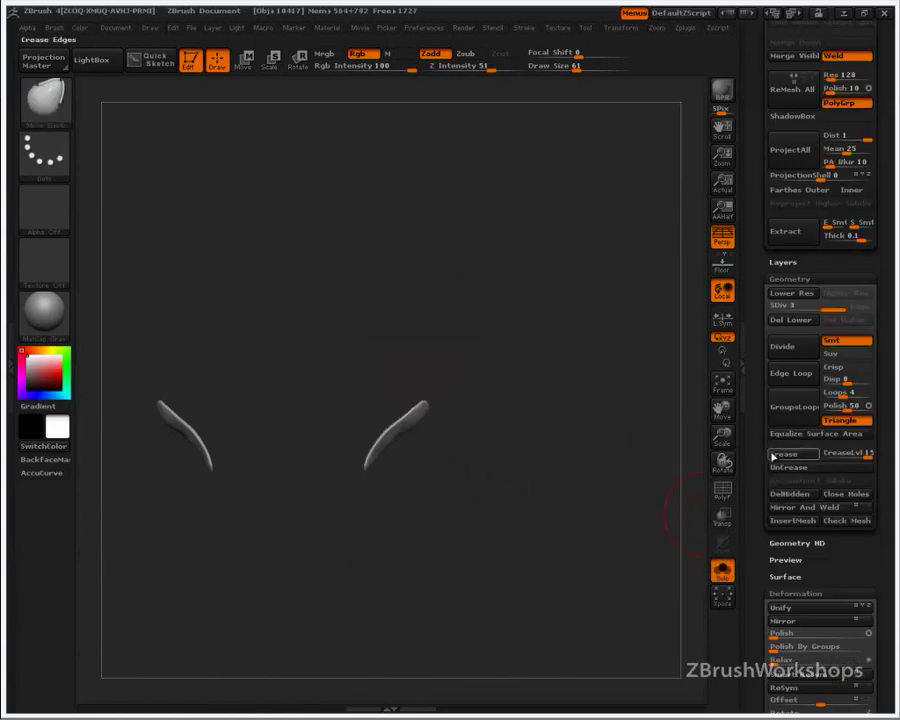
pyautogui.click(770, 304)
pyautogui.click(843, 307)
# Step: Smooth the ZygomaticMajor strips and thicken them with the Inflat brush at a draw size of 67
pyautogui.moveTo(549, 412)
pyautogui.mouseDown()
pyautogui.moveTo(613, 472)
pyautogui.moveTo(599, 424)
pyautogui.moveTo(549, 439)
pyautogui.mouseUp()
pyautogui.keyDown('shift'); pyautogui.moveTo(432, 424); pyautogui.dragTo(402, 436); pyautogui.keyUp('shift')
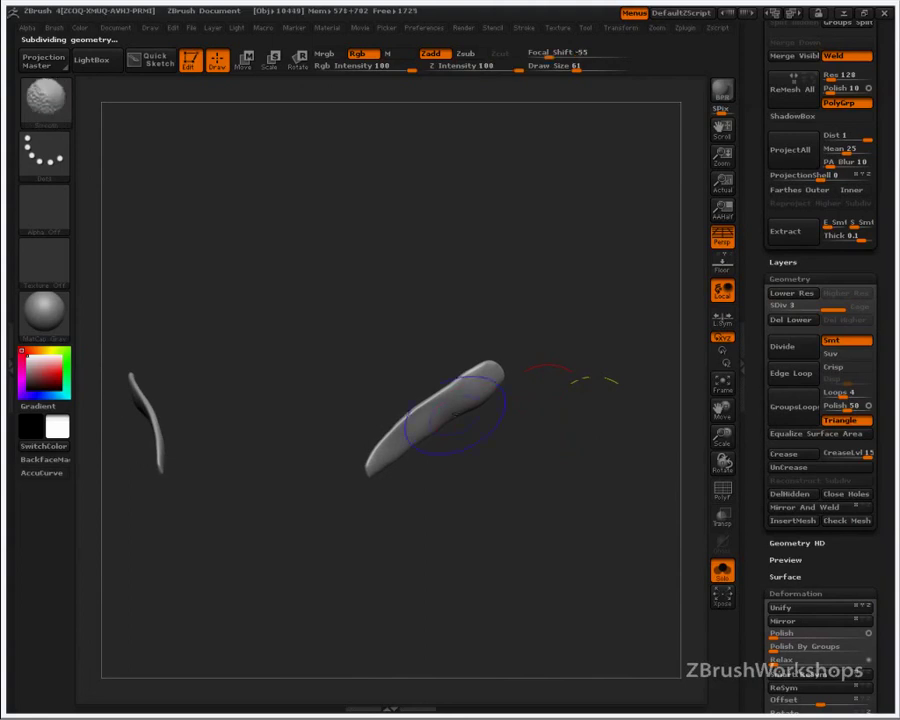
pyautogui.press('b')
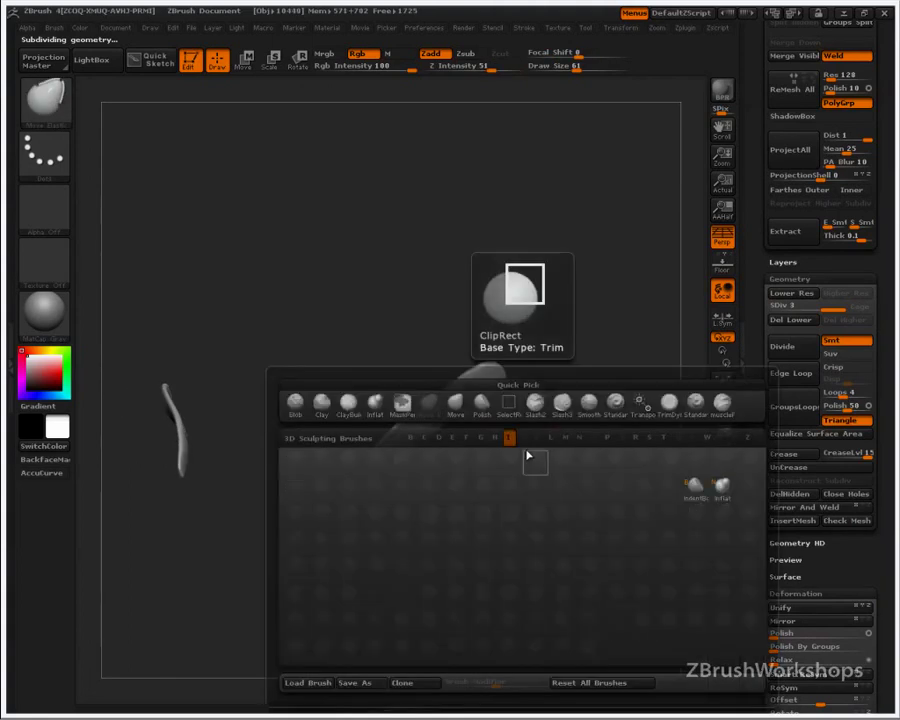
pyautogui.press('i')
pyautogui.press('n')
pyautogui.moveTo(478, 386)
pyautogui.mouseDown()
pyautogui.moveTo(392, 441)
pyautogui.moveTo(437, 417)
pyautogui.mouseUp()
pyautogui.press('[')
pyautogui.press('[')
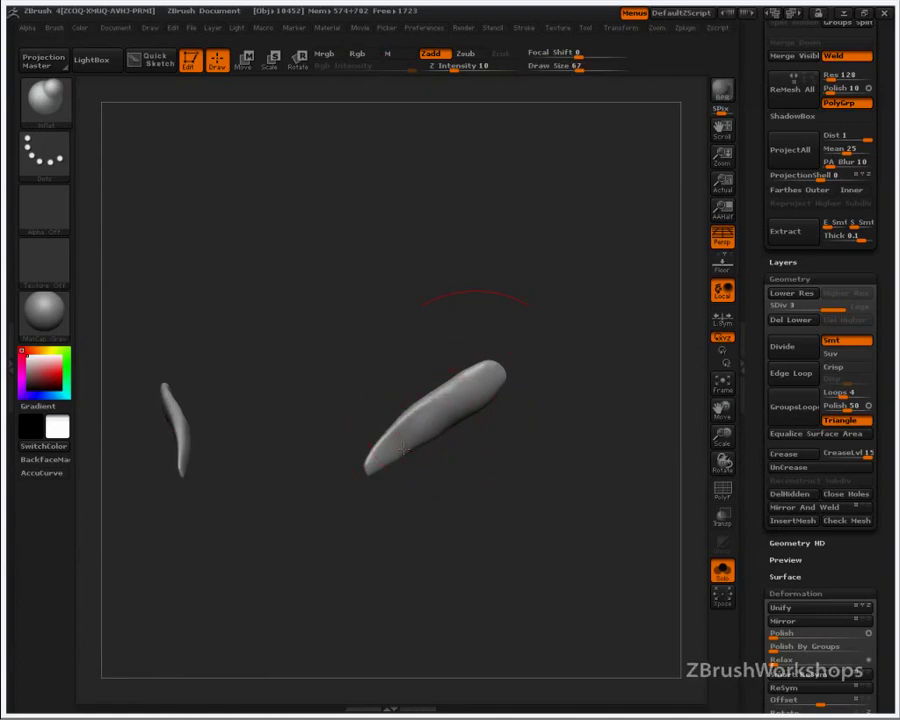
pyautogui.keyDown('shift'); pyautogui.moveTo(428, 418); pyautogui.dragTo(418, 411); pyautogui.keyUp('shift')
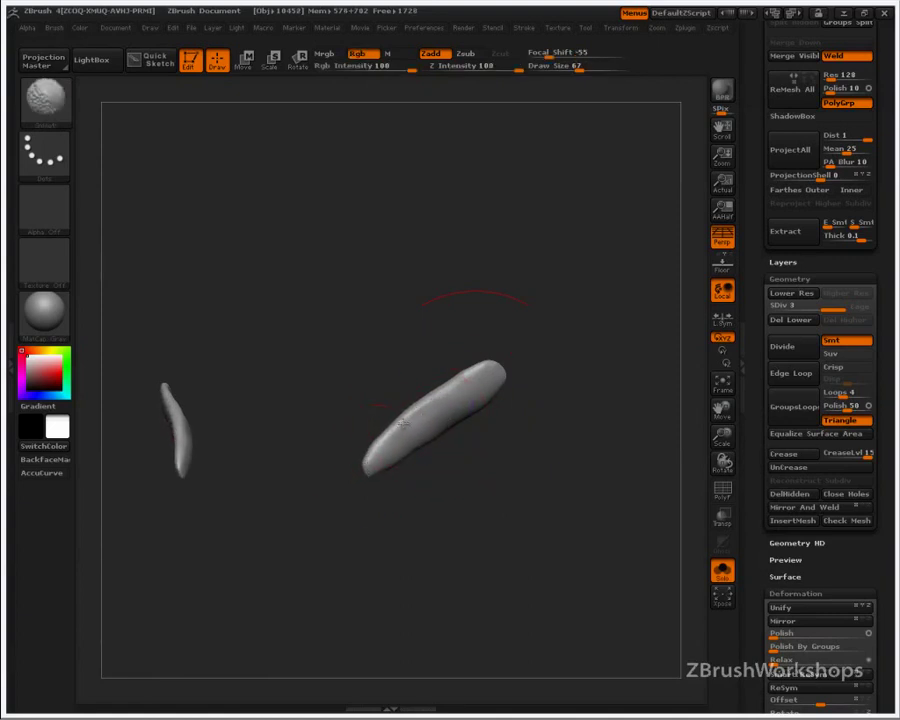
# Step: Drop the ZygomaticMajor mesh to subdivision level 1 and smooth the strips into slimmer, rounded bands
pyautogui.hotkey('shift', 'd')
pyautogui.hotkey('shift', 'd')
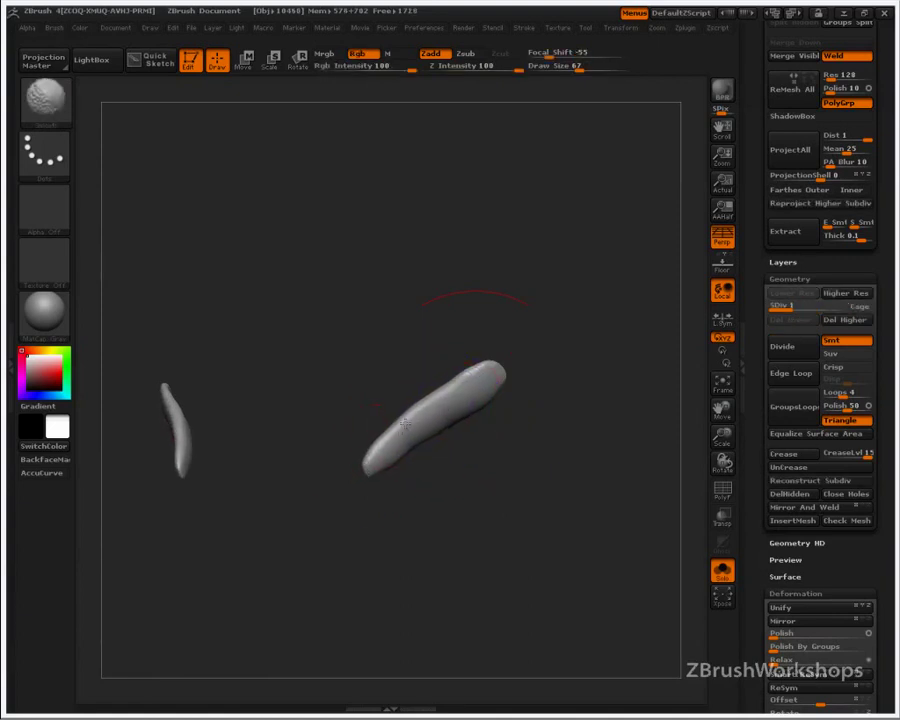
pyautogui.keyDown('shift'); pyautogui.moveTo(440, 404); pyautogui.dragTo(443, 397); pyautogui.keyUp('shift')
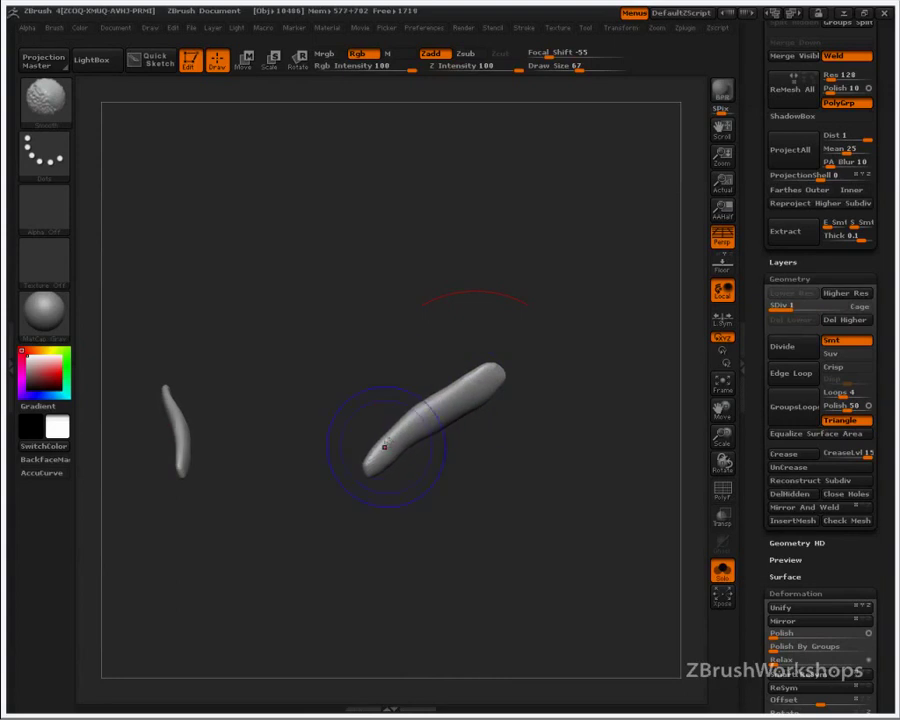
# Step: Bring back the full head with all muscles and apply the MatCap Red Wax material
pyautogui.hotkey('alt', 's')
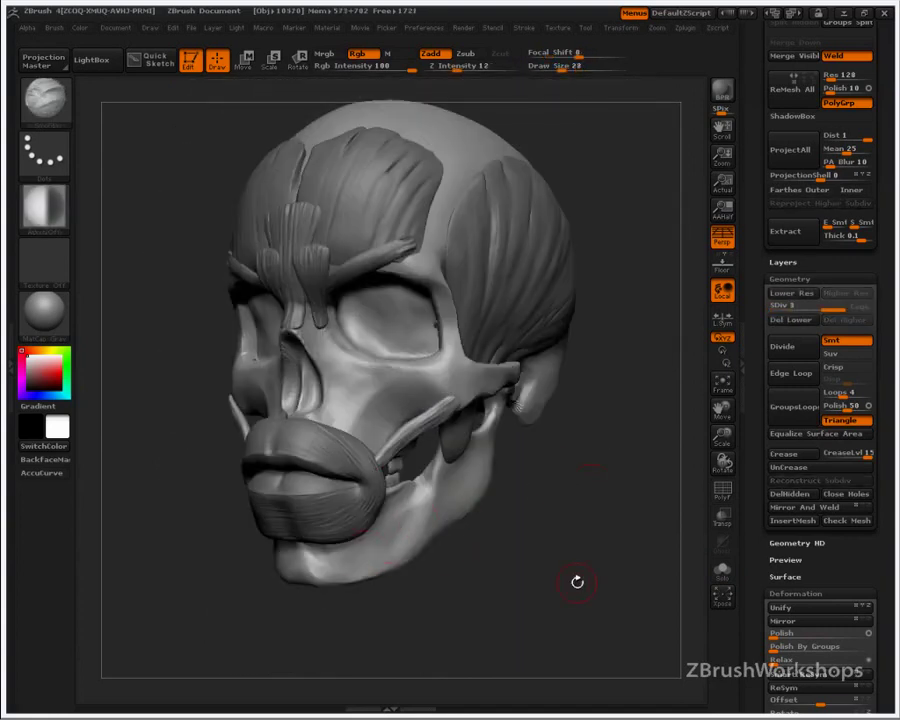
pyautogui.click(50, 318)
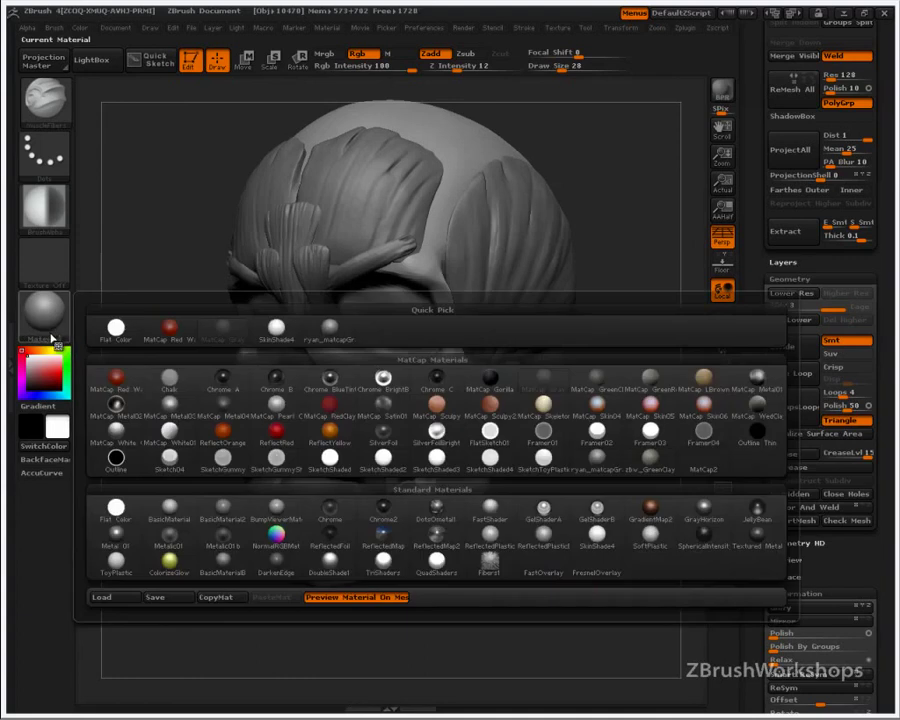
pyautogui.click(170, 328)
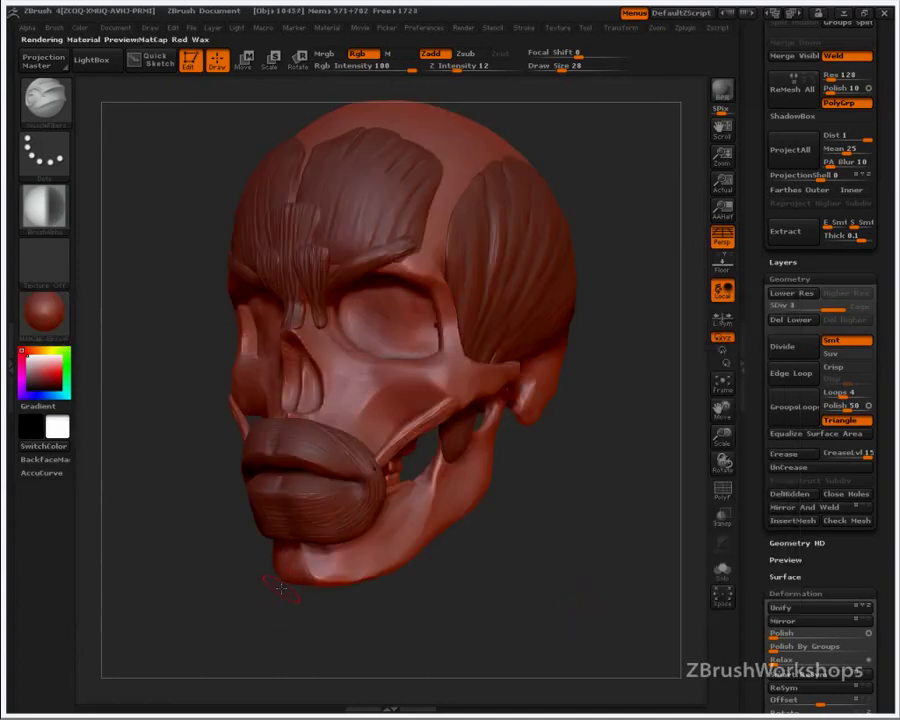
# Step: Fill the anat_0517 skull with the MatCap Skeleton material, using material-only (M) mode
pyautogui.moveTo(828, 249); pyautogui.dragTo(812, 510)
pyautogui.moveTo(771, 401); pyautogui.dragTo(774, 249)
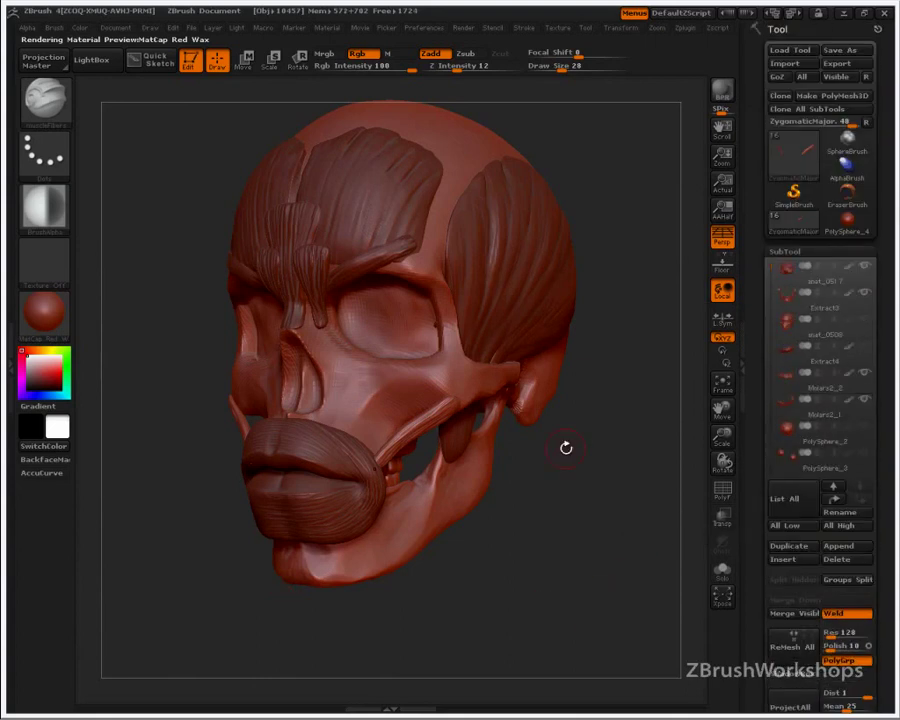
pyautogui.click(786, 279)
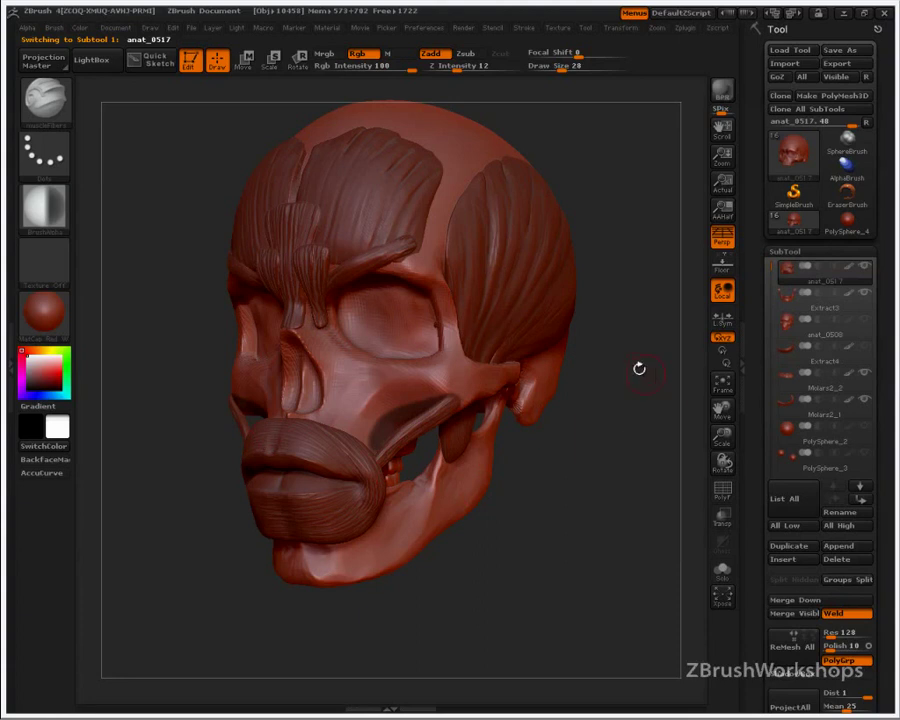
pyautogui.click(48, 316)
pyautogui.click(543, 377)
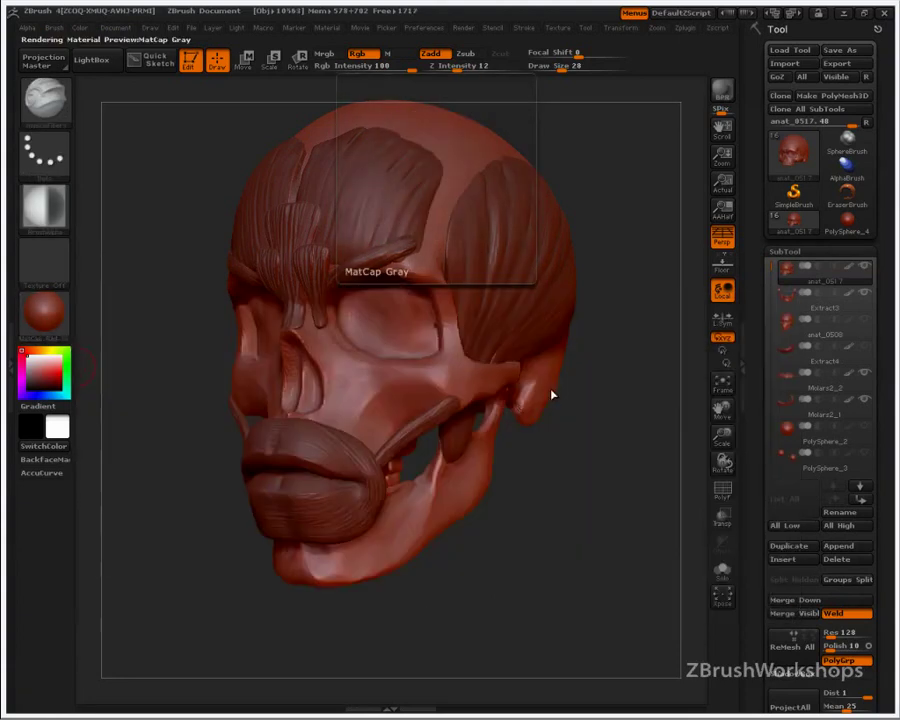
pyautogui.click(48, 316)
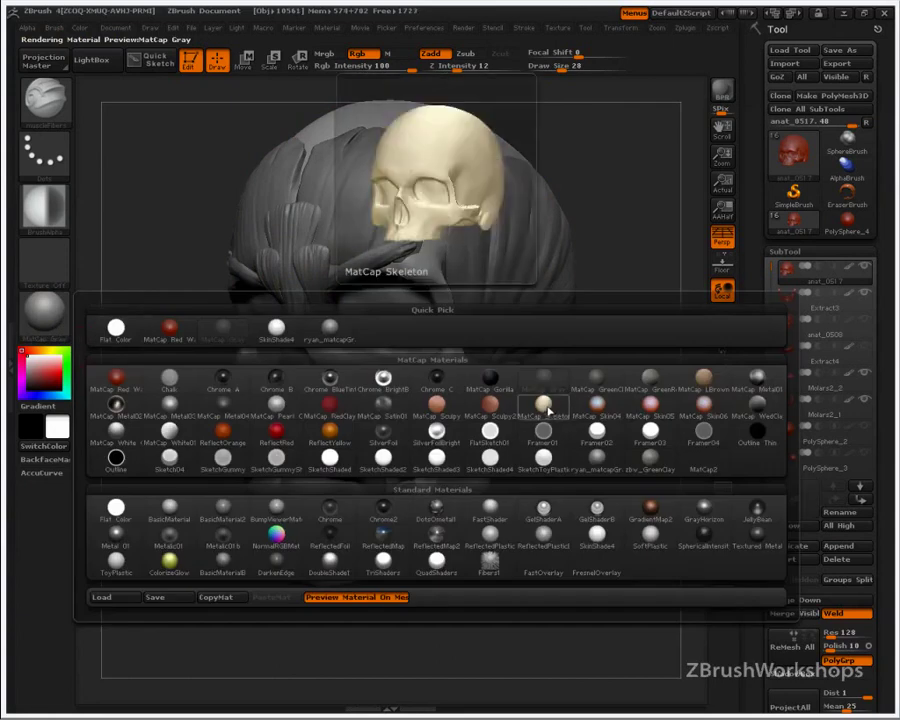
pyautogui.click(540, 400)
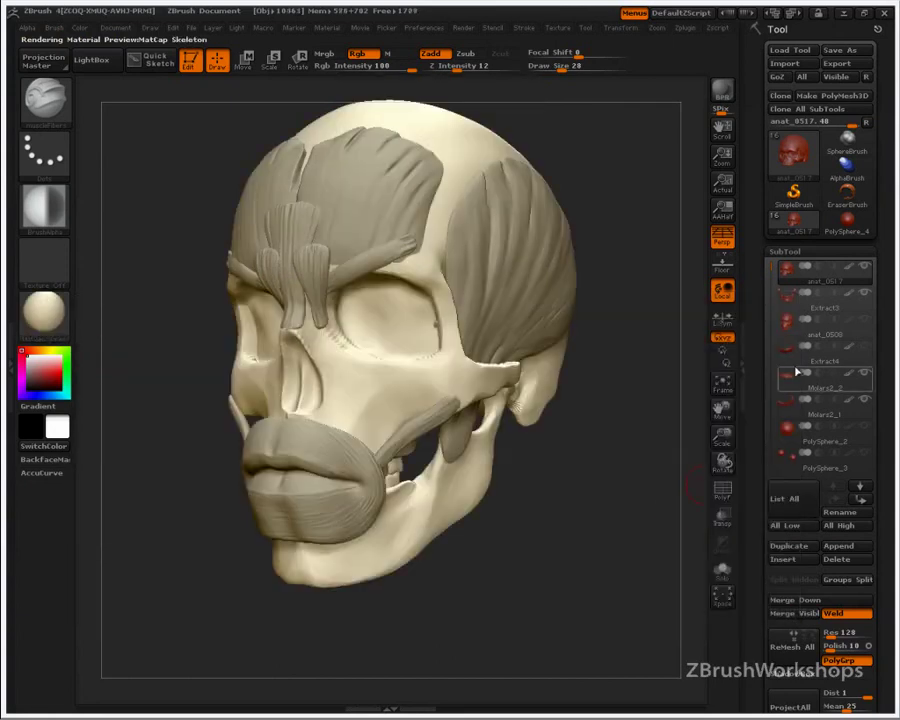
pyautogui.click(386, 53)
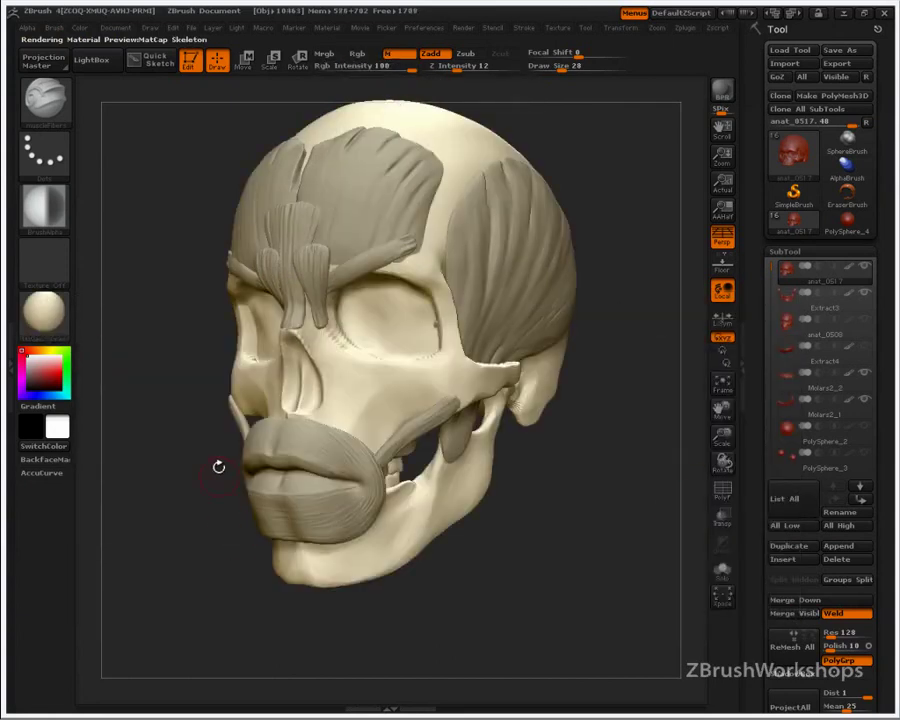
pyautogui.click(81, 30)
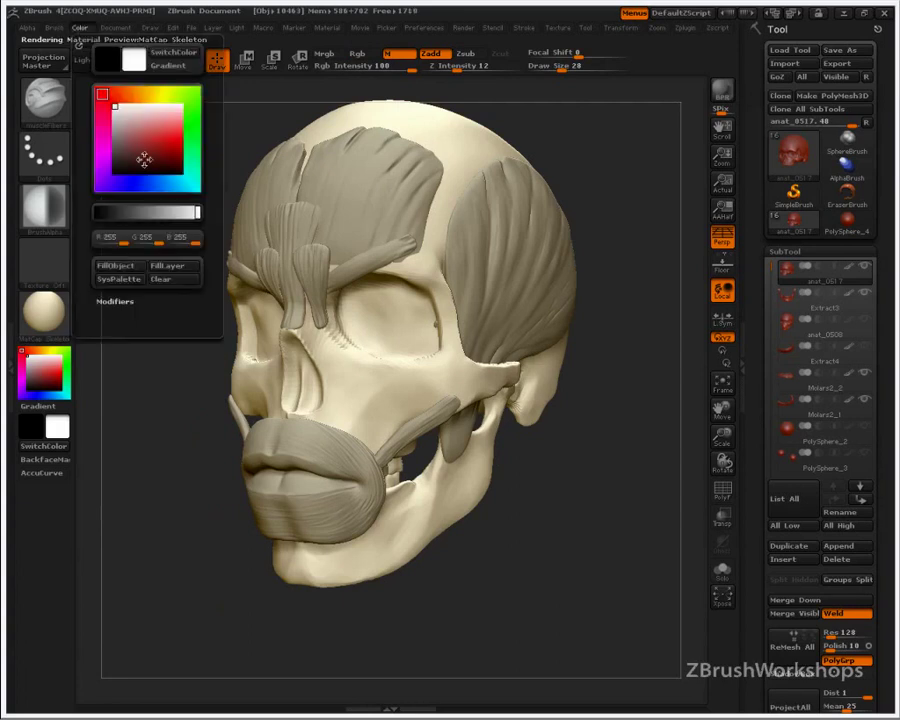
pyautogui.click(125, 262)
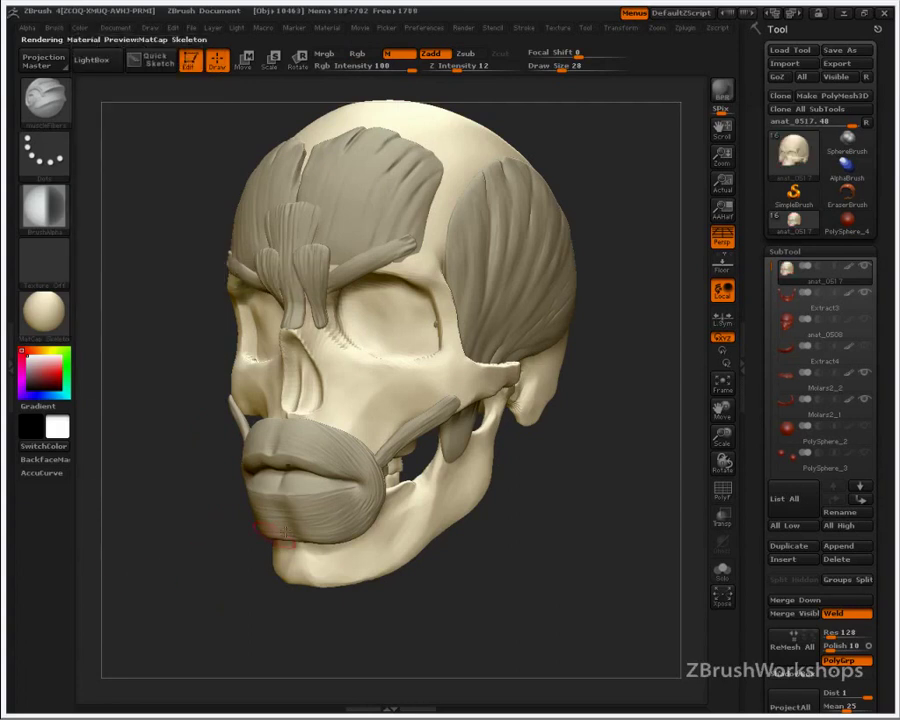
# Step: Fill the Extract3 lower jaw with MatCap Skeleton as well, and switch the active material back to MatCap Red Wax
pyautogui.click(804, 302)
pyautogui.moveTo(81, 30)
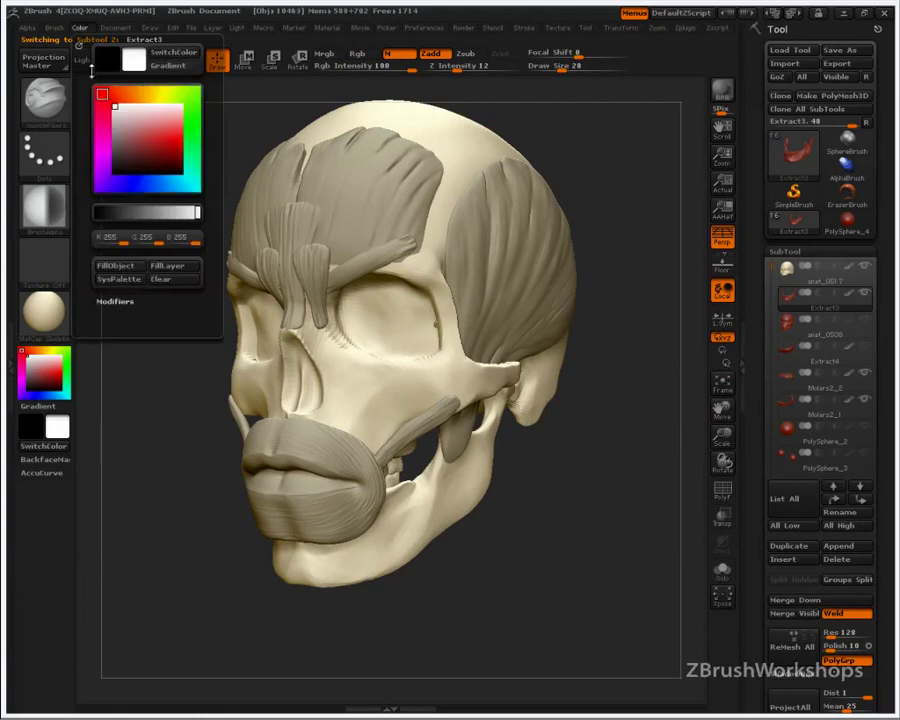
pyautogui.click(120, 268)
pyautogui.click(55, 316)
pyautogui.click(169, 322)
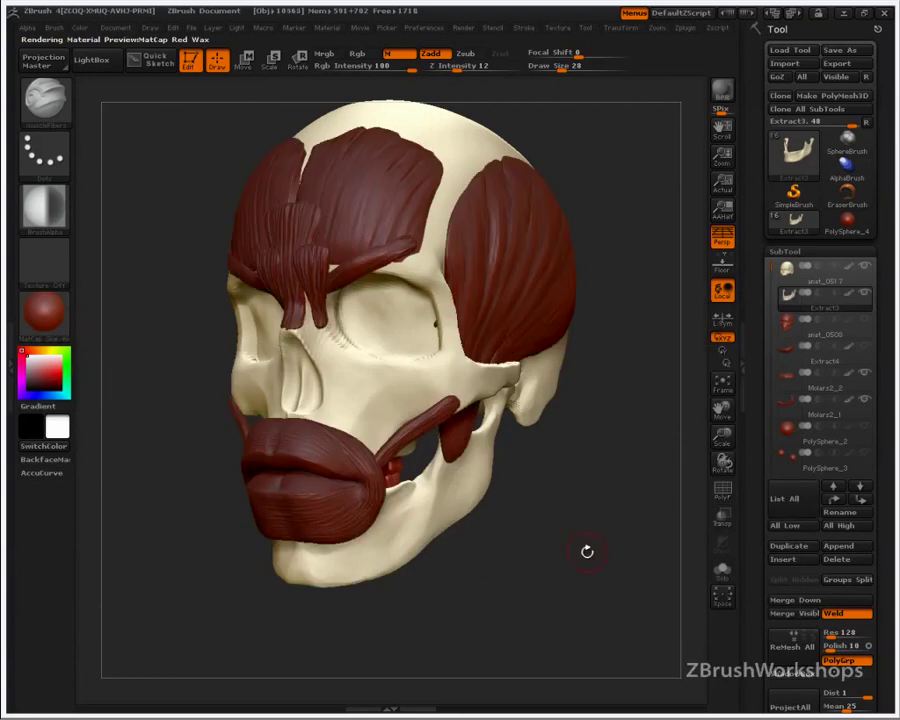
# Step: Turn on the polypaint display for the muscle subtools in the lower part of the subtool list
pyautogui.moveTo(771, 263); pyautogui.dragTo(771, 364)
pyautogui.click(848, 400)
pyautogui.click(850, 428)
pyautogui.click(850, 457)
pyautogui.click(848, 374)
pyautogui.click(848, 400)
pyautogui.click(848, 427)
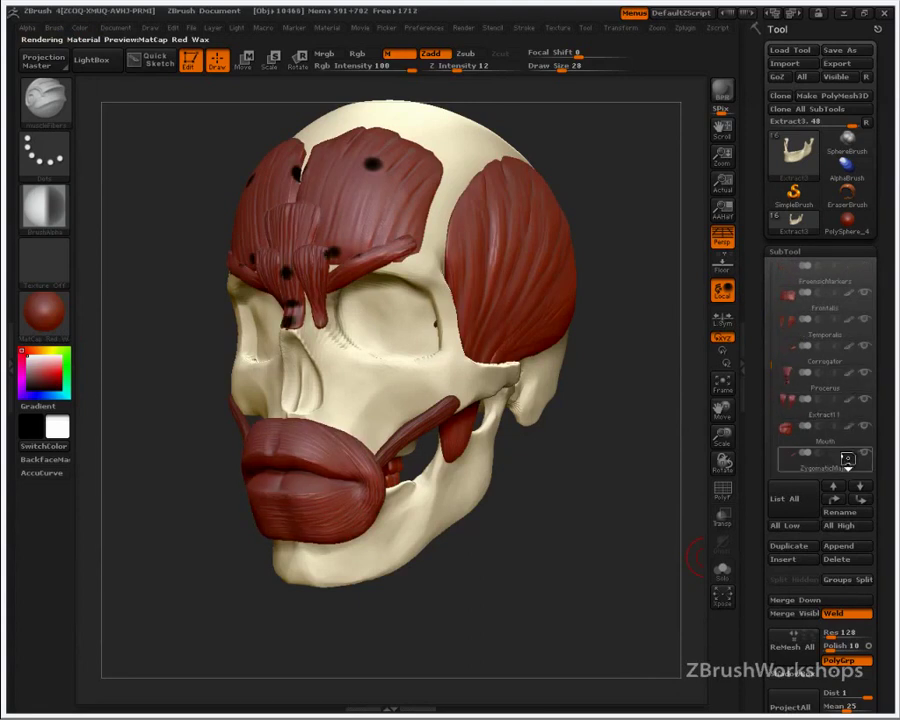
# Step: Rename the Extract11 subtool as DepressorSupercilii and make ZygomaticMajor the active subtool
pyautogui.click(825, 458)
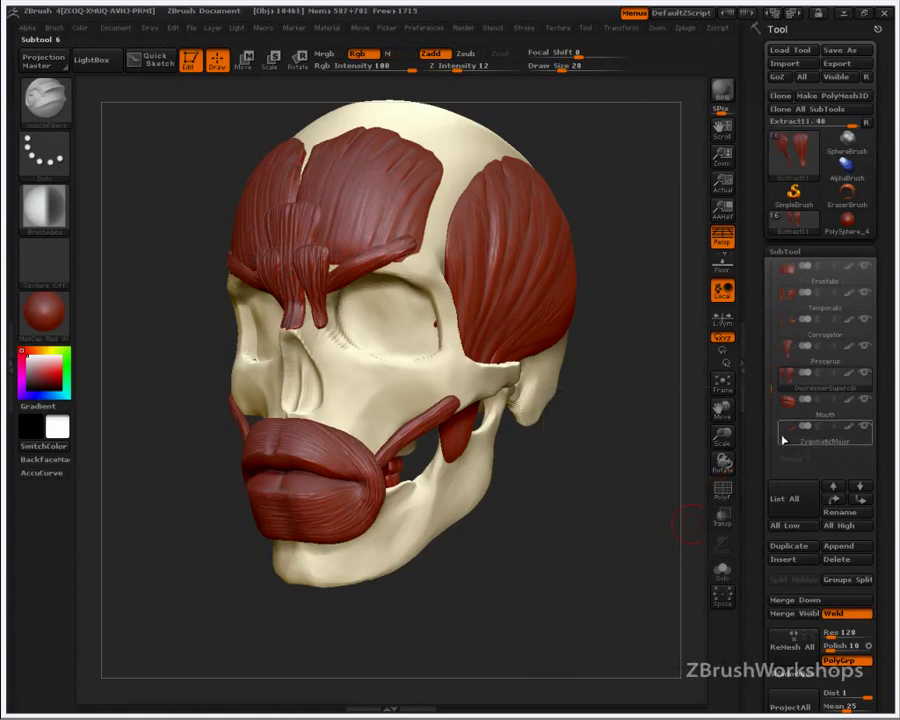
pyautogui.moveTo(613, 547); pyautogui.dragTo(632, 558)
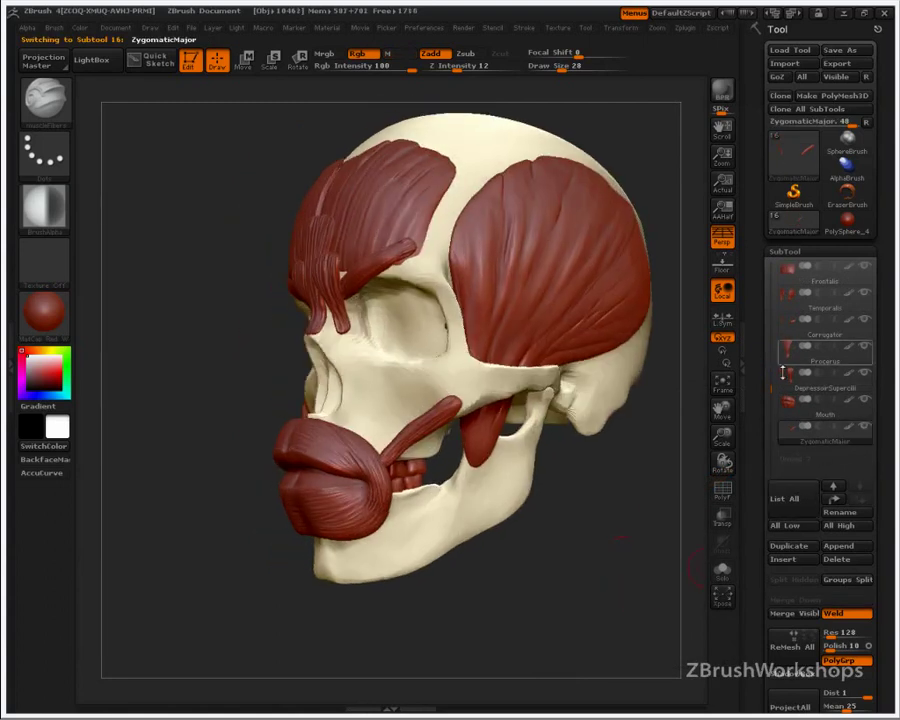
pyautogui.moveTo(612, 582); pyautogui.dragTo(685, 603)
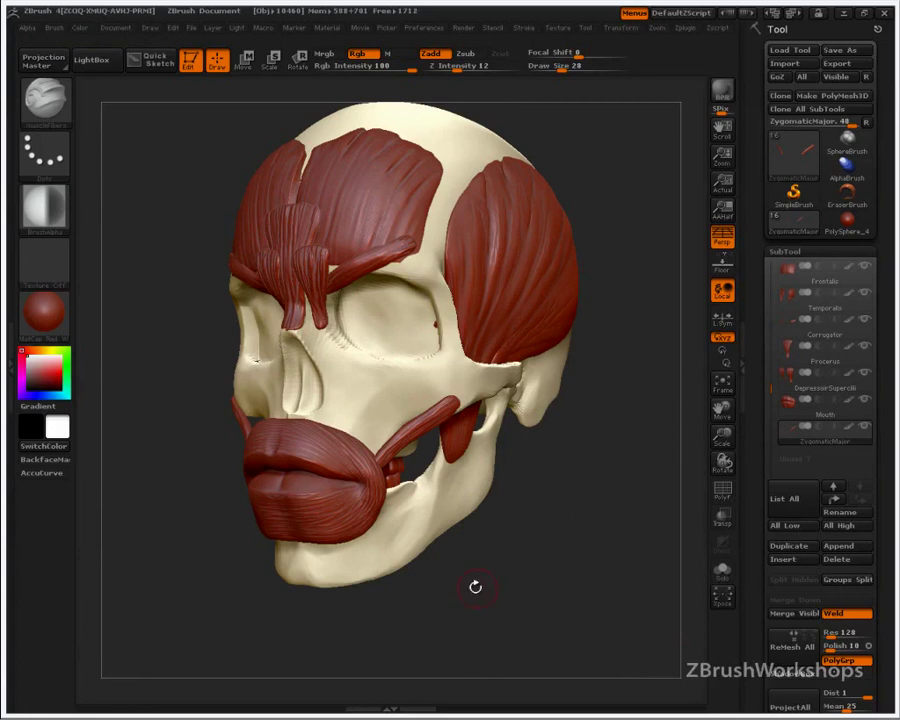
pyautogui.click(424, 27)
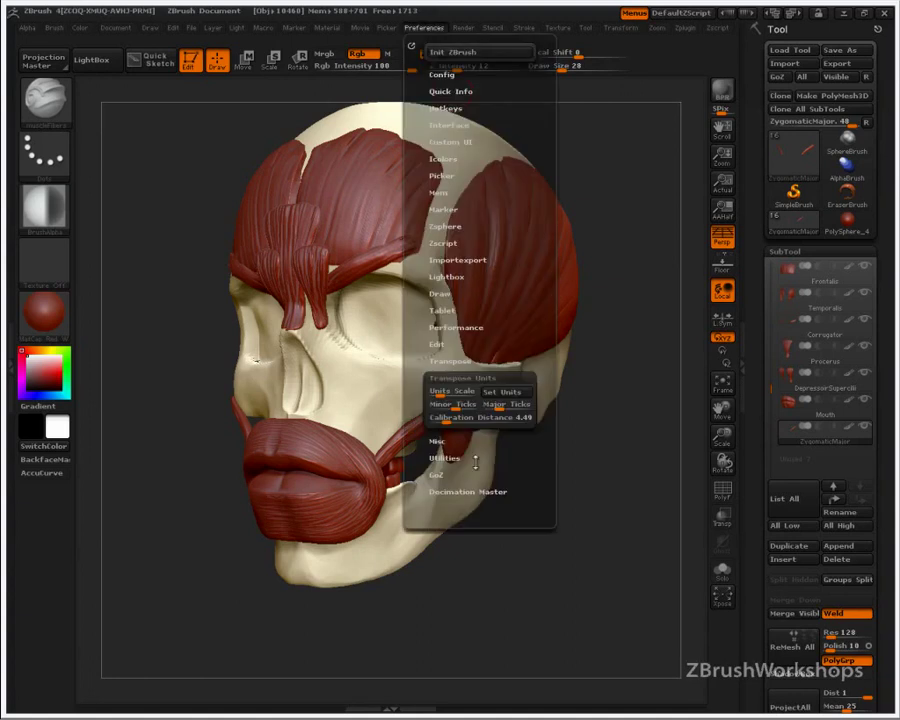
pyautogui.click(459, 377)
pyautogui.click(440, 293)
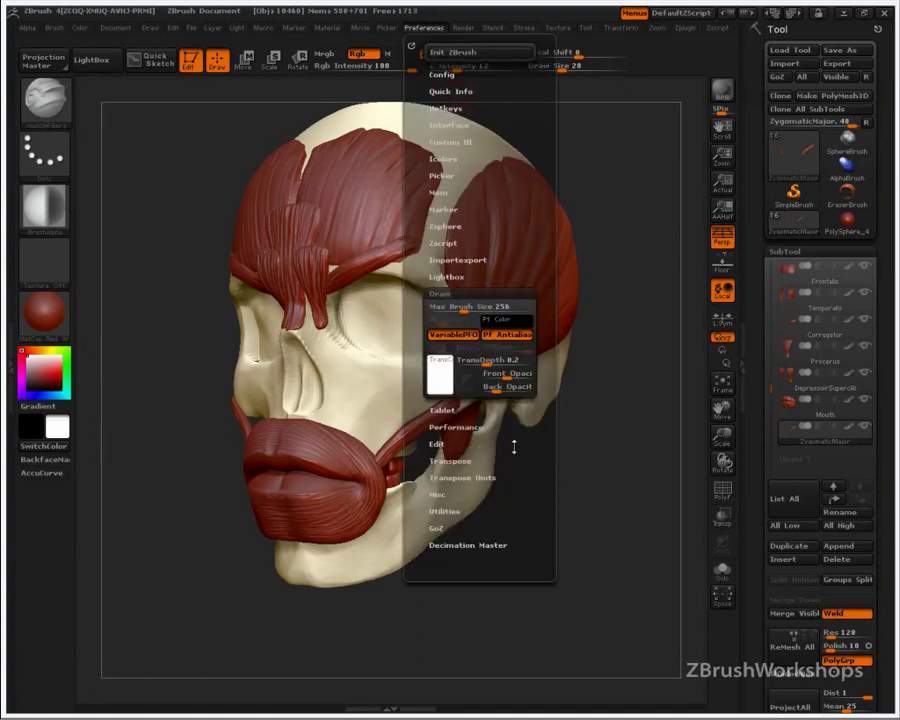
pyautogui.click(455, 294)
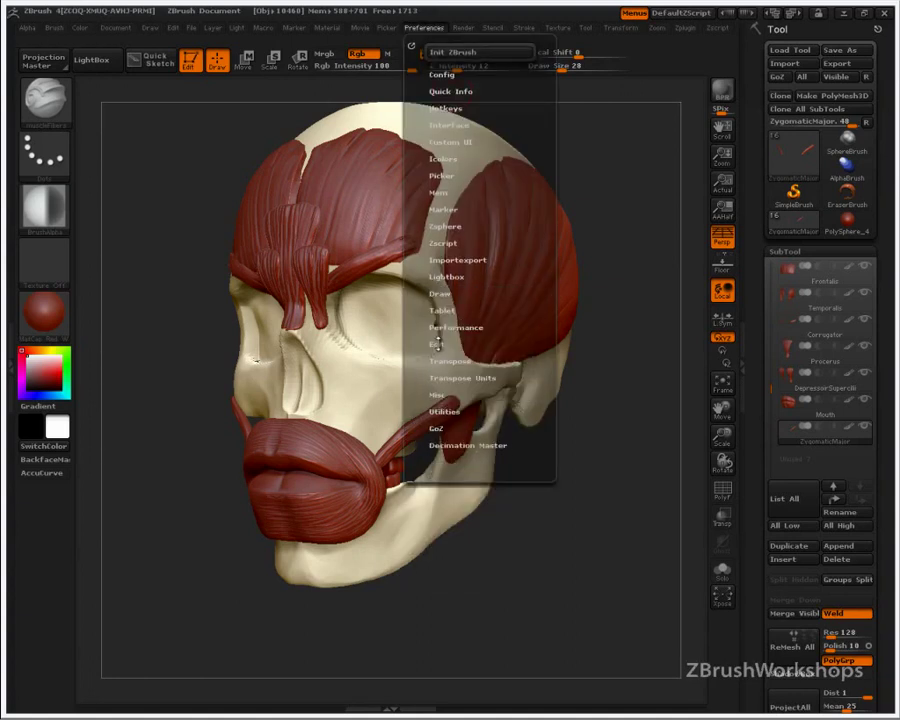
pyautogui.click(438, 345)
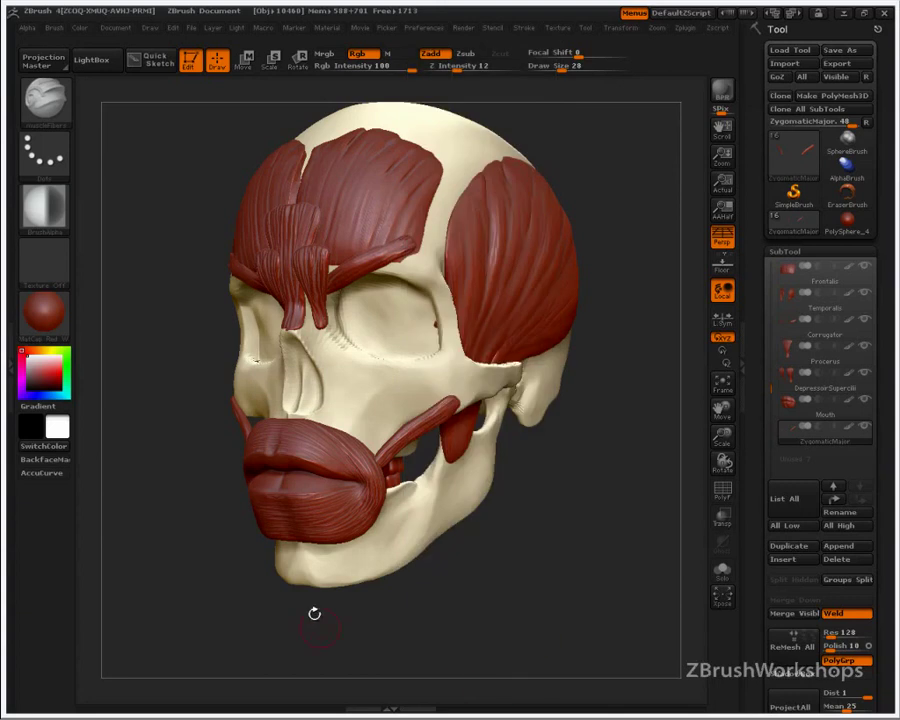
# Step: Duplicate the ZygomaticMajor subtool and rename the active copy ZygomaticMinor
pyautogui.keyDown('shift'); pyautogui.moveTo(609, 587); pyautogui.dragTo(607, 590); pyautogui.keyUp('shift')
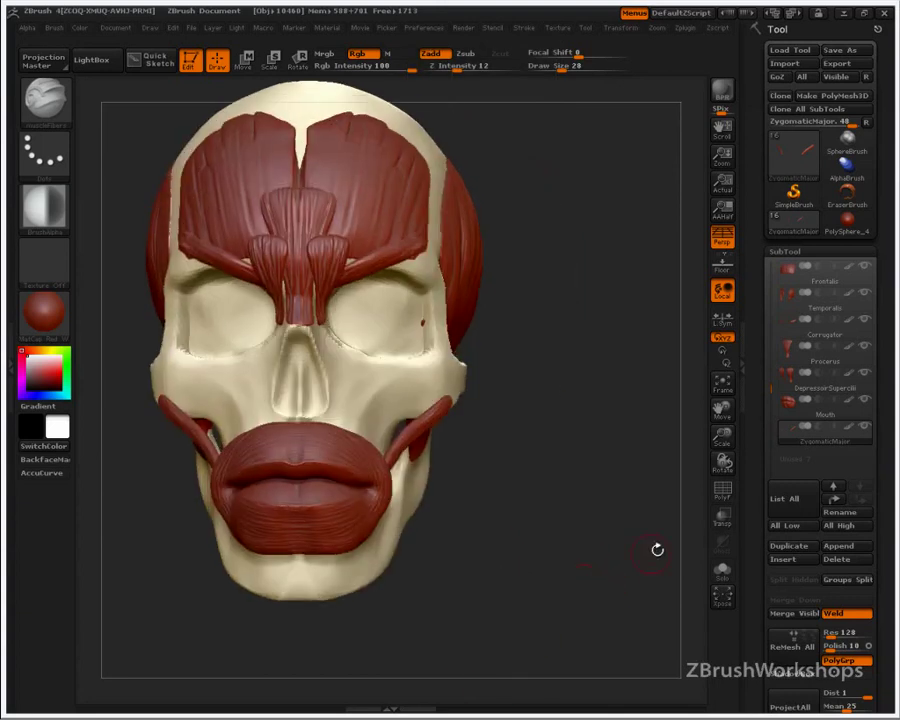
pyautogui.moveTo(621, 436); pyautogui.dragTo(556, 568)
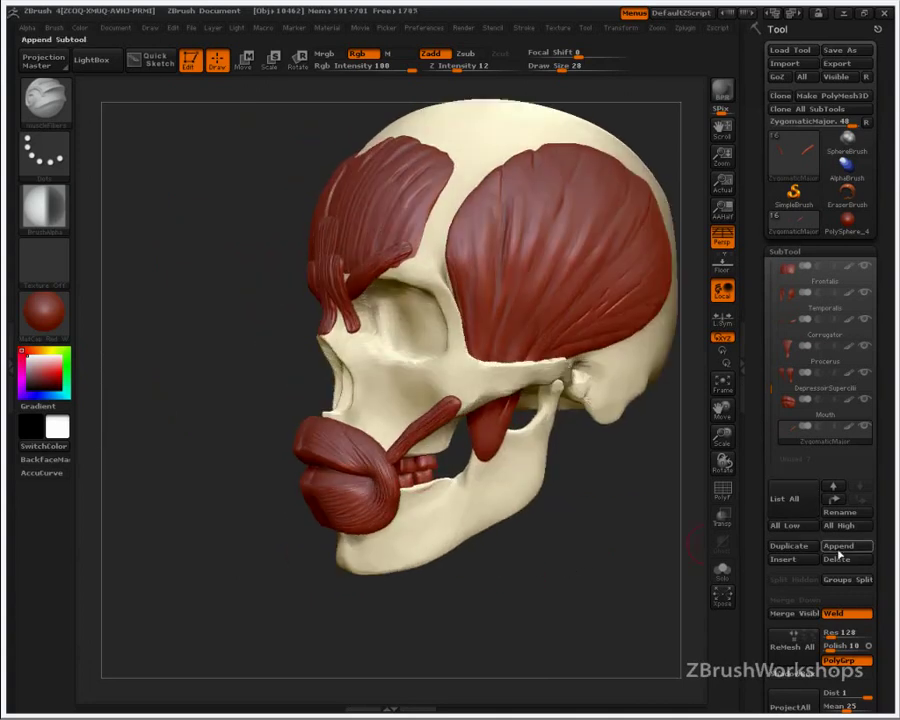
pyautogui.click(790, 546)
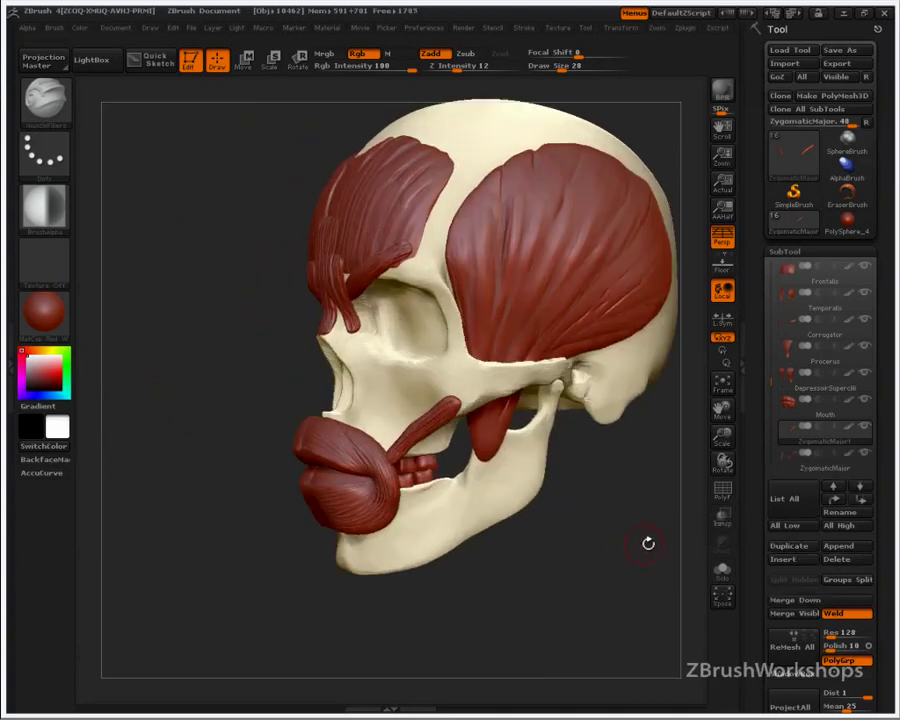
pyautogui.moveTo(785, 463)
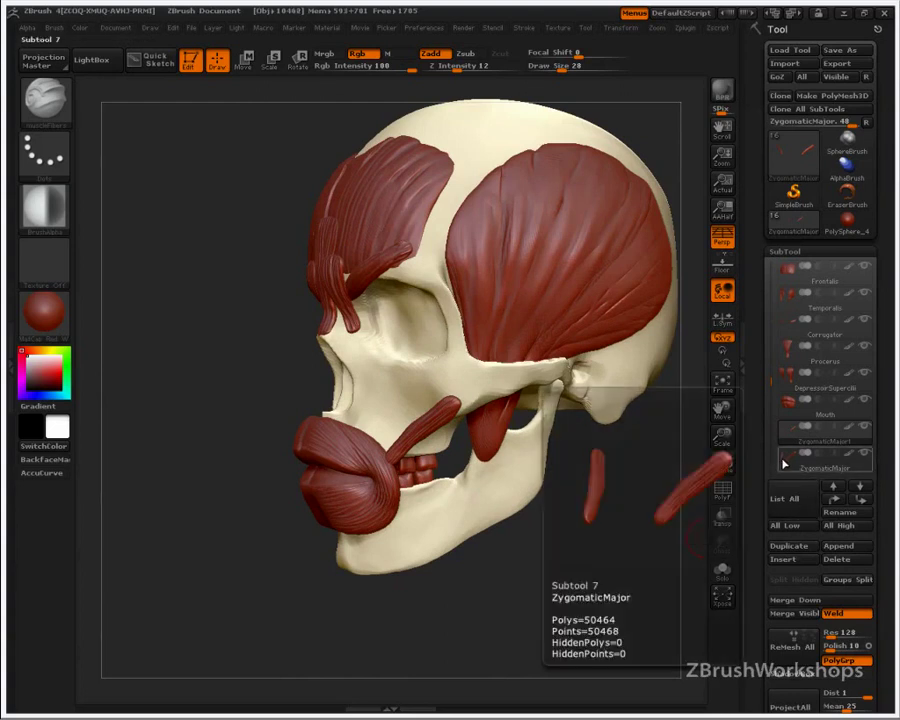
pyautogui.click(840, 512)
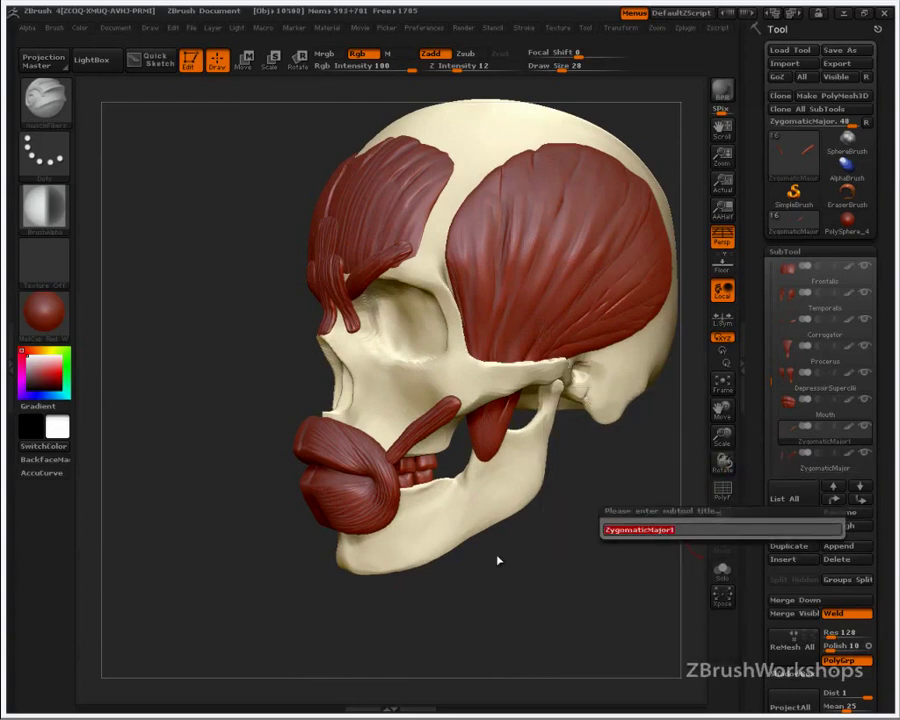
pyautogui.press('Right')
pyautogui.press('Return')
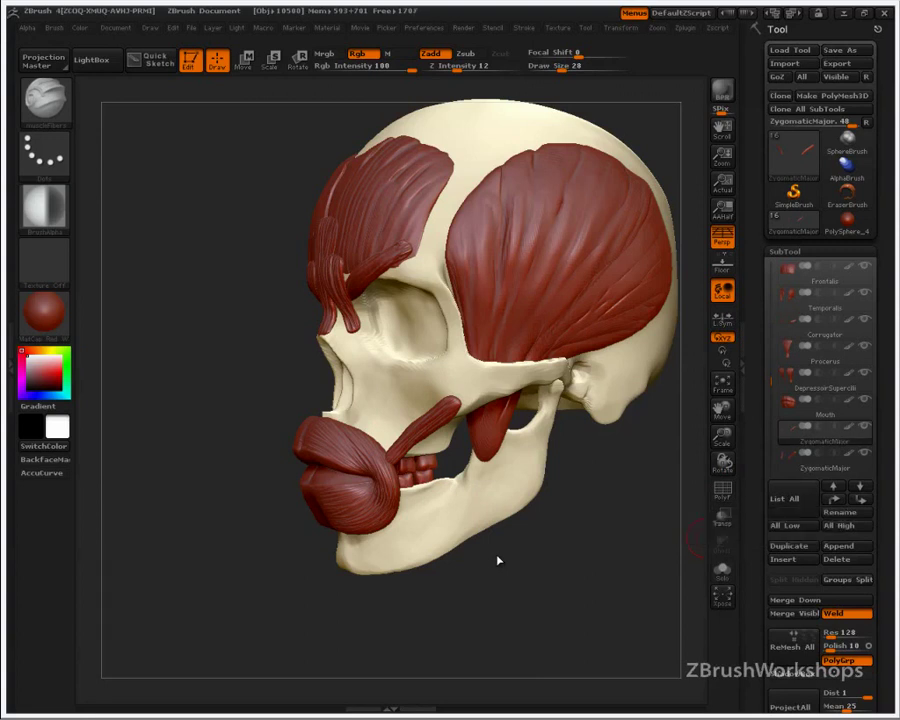
# Step: With the Move Elastic brush at draw size 83, pull the upper end of ZygomaticMinor up and forward along the cheekbone
pyautogui.press('s')
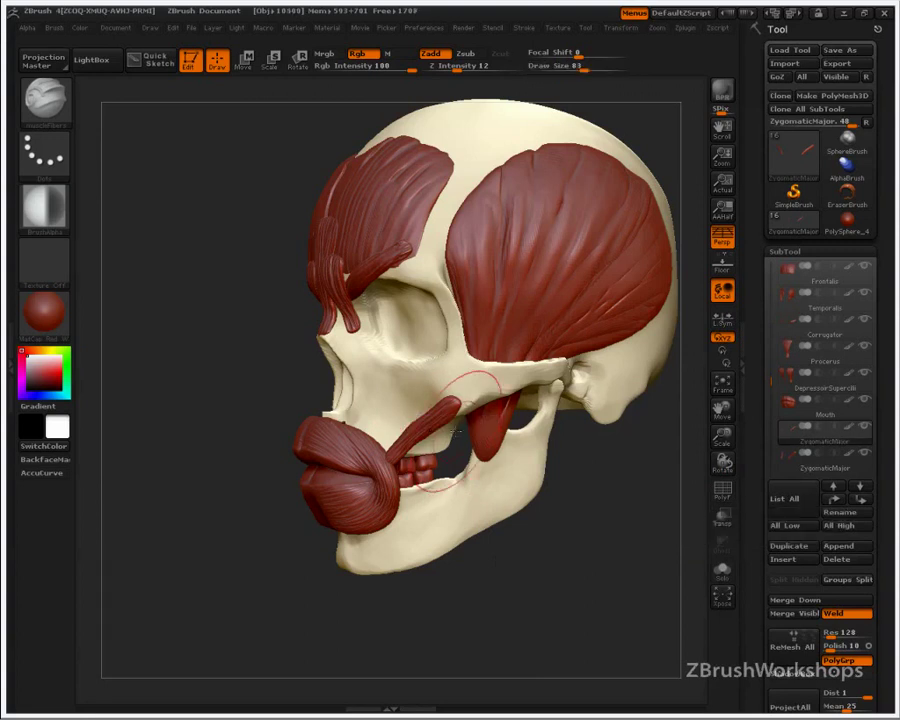
pyautogui.press('b')
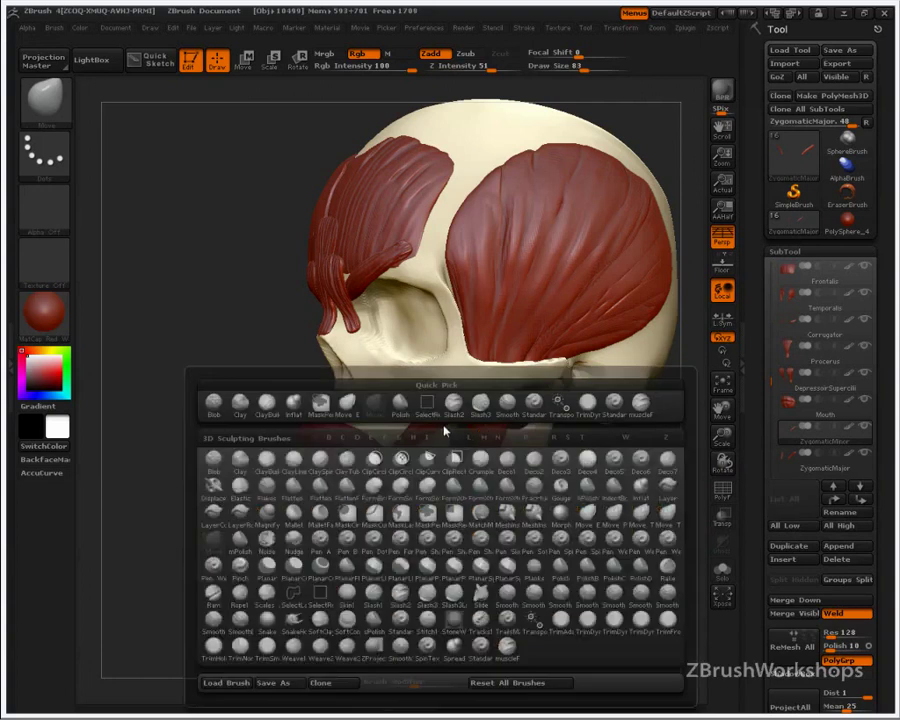
pyautogui.press('m')
pyautogui.press('e')
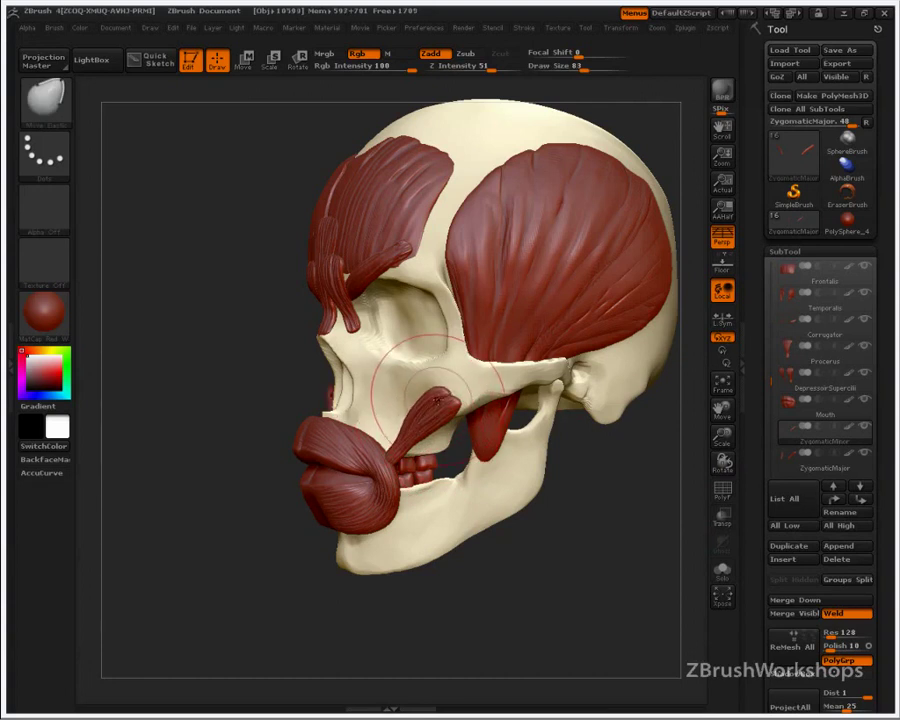
pyautogui.moveTo(438, 398)
pyautogui.mouseDown()
pyautogui.moveTo(433, 391)
pyautogui.moveTo(442, 392)
pyautogui.mouseUp()
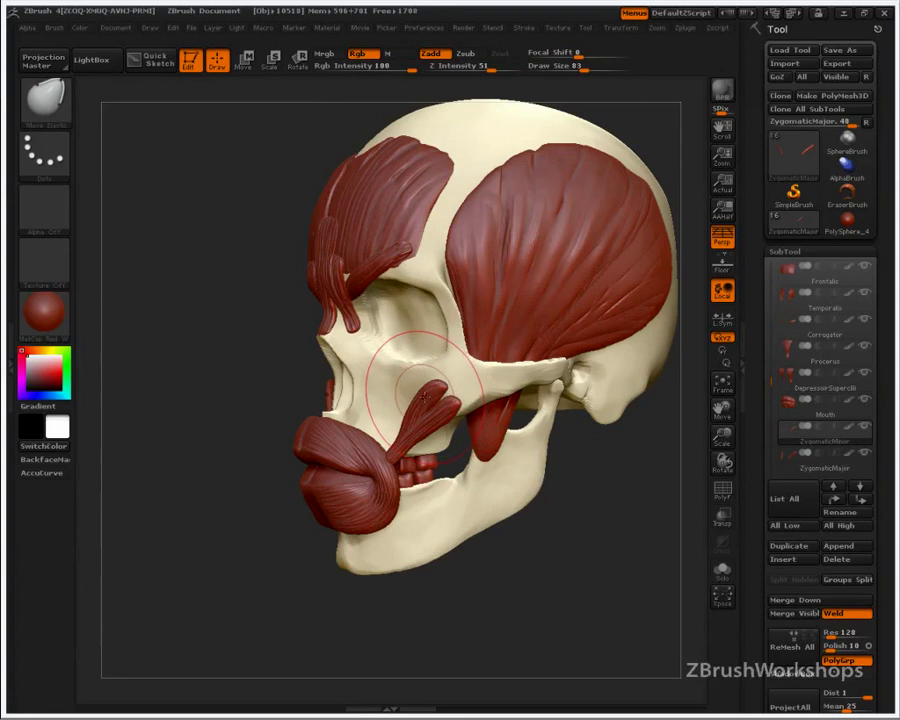
# Step: Make the other subtools transparent and pull the lower end of ZygomaticMinor forward to the upper lip, keeping the strip close to the skull
pyautogui.hotkey('shift', 't')
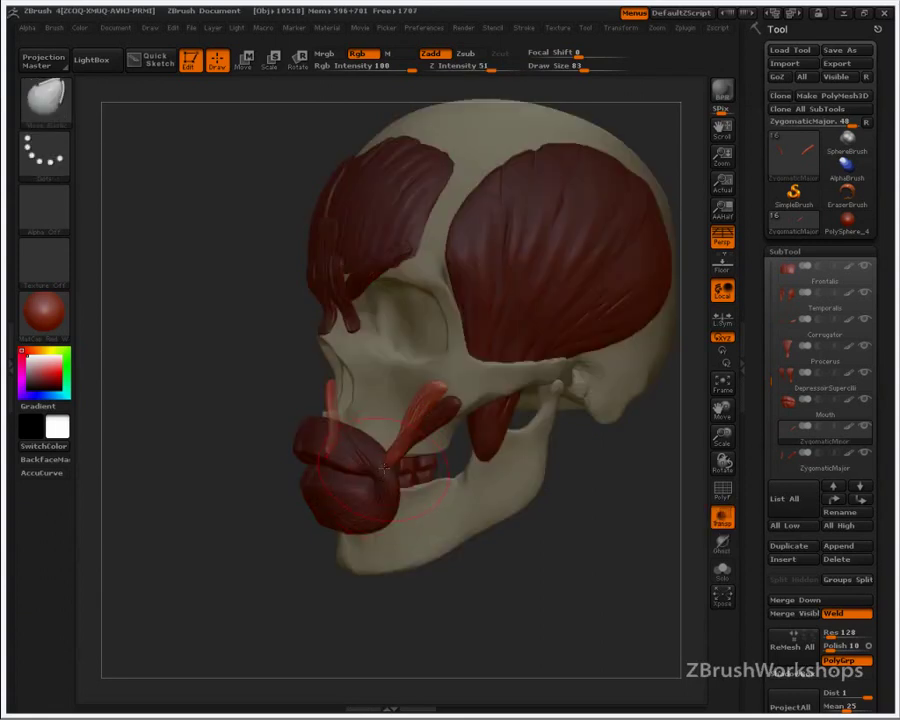
pyautogui.moveTo(386, 464); pyautogui.dragTo(366, 451)
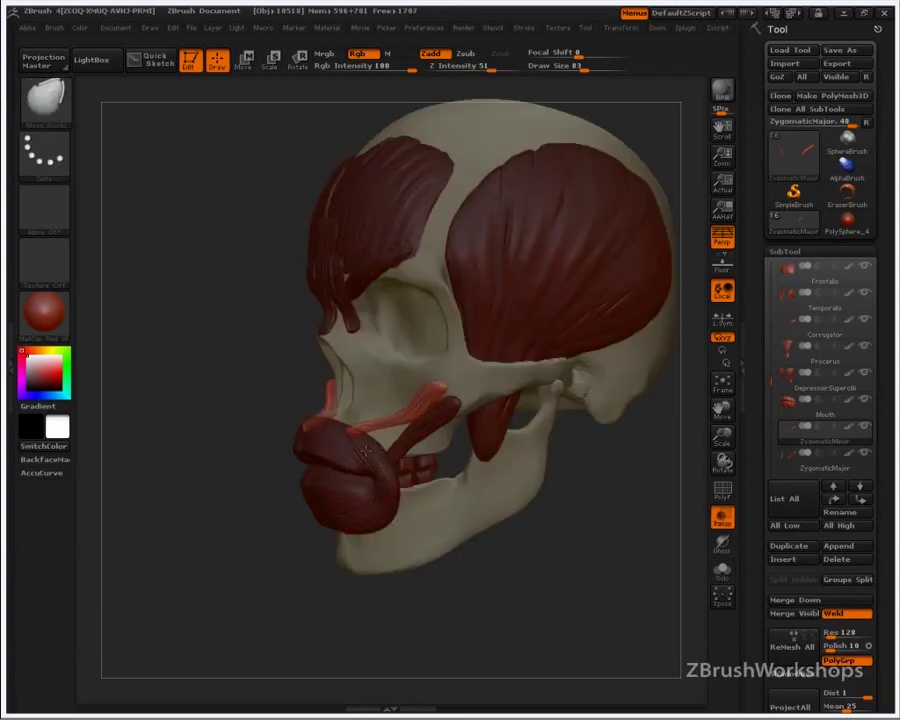
pyautogui.moveTo(275, 506); pyautogui.dragTo(244, 503)
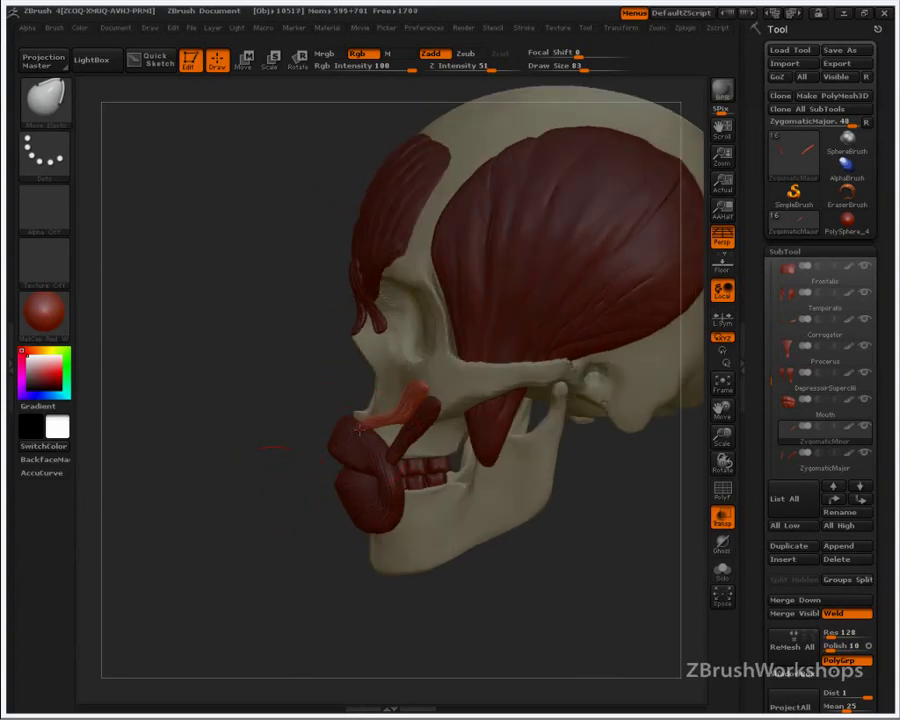
pyautogui.moveTo(397, 418); pyautogui.dragTo(394, 413)
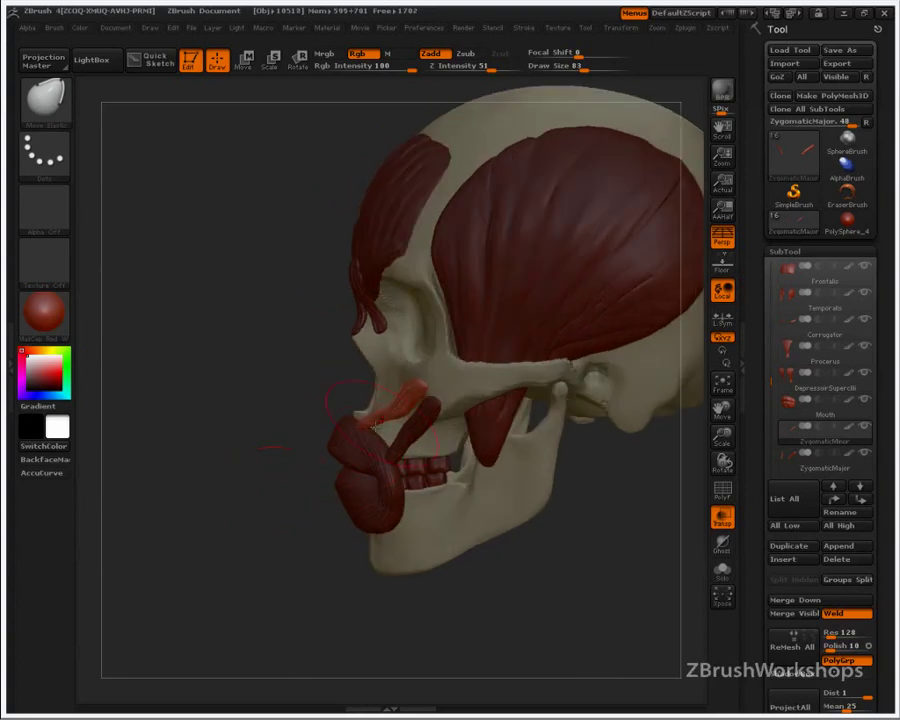
# Step: With the Move Elastic brush, extend ZygomaticMinor's lower end to the upper lip and bend its middle, reducing the draw size to 44
pyautogui.moveTo(281, 538); pyautogui.dragTo(394, 462)
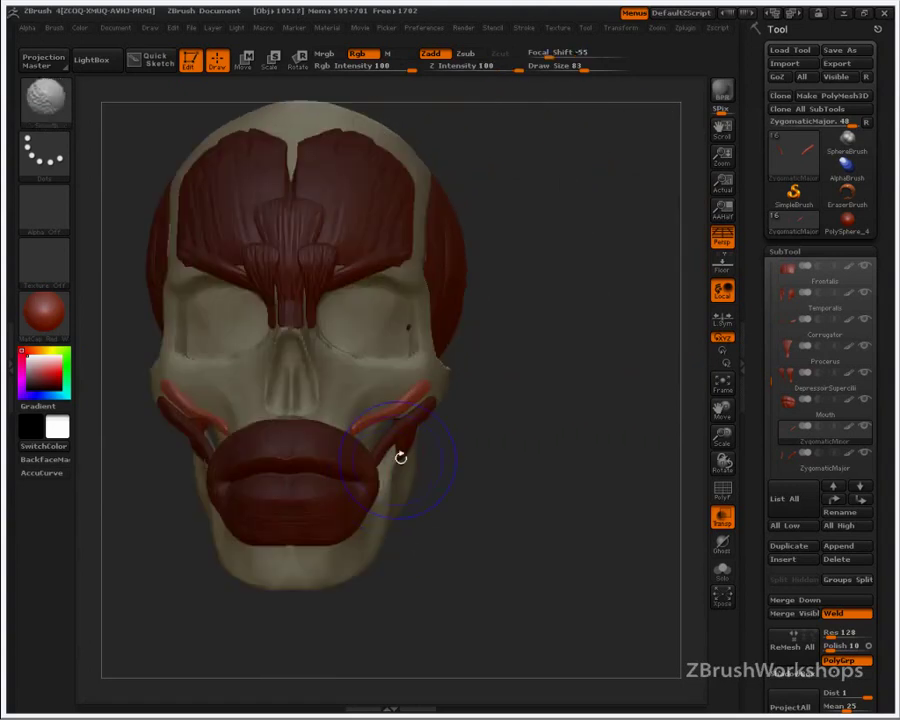
pyautogui.moveTo(512, 485)
pyautogui.mouseDown()
pyautogui.moveTo(546, 494)
pyautogui.moveTo(534, 484)
pyautogui.mouseUp()
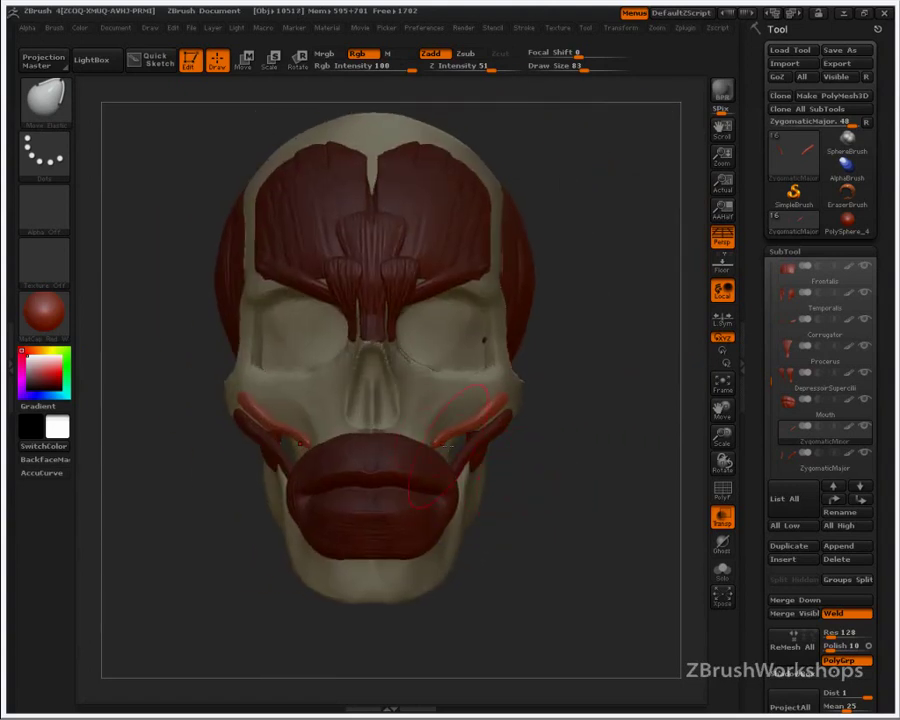
pyautogui.moveTo(443, 440)
pyautogui.mouseDown()
pyautogui.moveTo(435, 437)
pyautogui.moveTo(493, 408)
pyautogui.moveTo(484, 407)
pyautogui.mouseUp()
pyautogui.press('s')
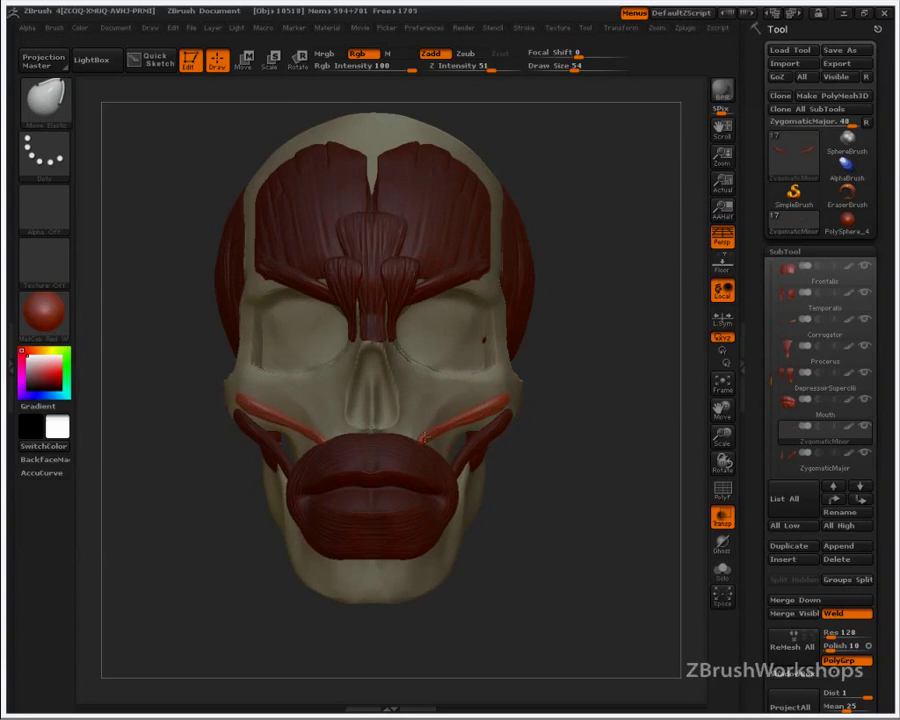
pyautogui.press('[')
pyautogui.moveTo(446, 424)
pyautogui.mouseDown()
pyautogui.moveTo(441, 416)
pyautogui.moveTo(462, 418)
pyautogui.mouseUp()
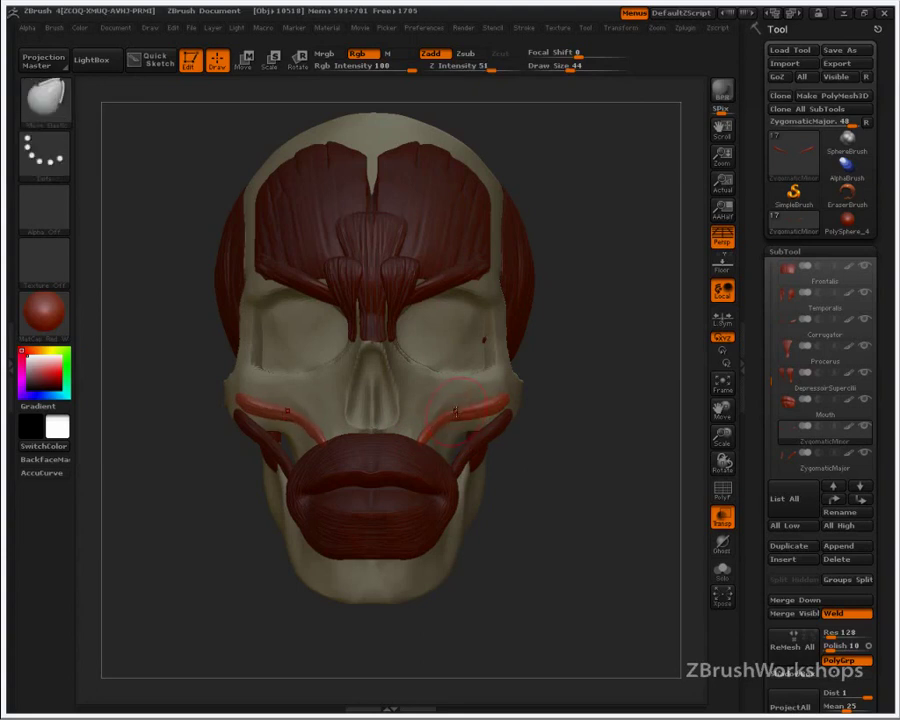
# Step: Adjust ZygomaticMinor using a transpose line laid from the upper lip to the cheekbone, undoing the trial move of its upper end
pyautogui.click(298, 60)
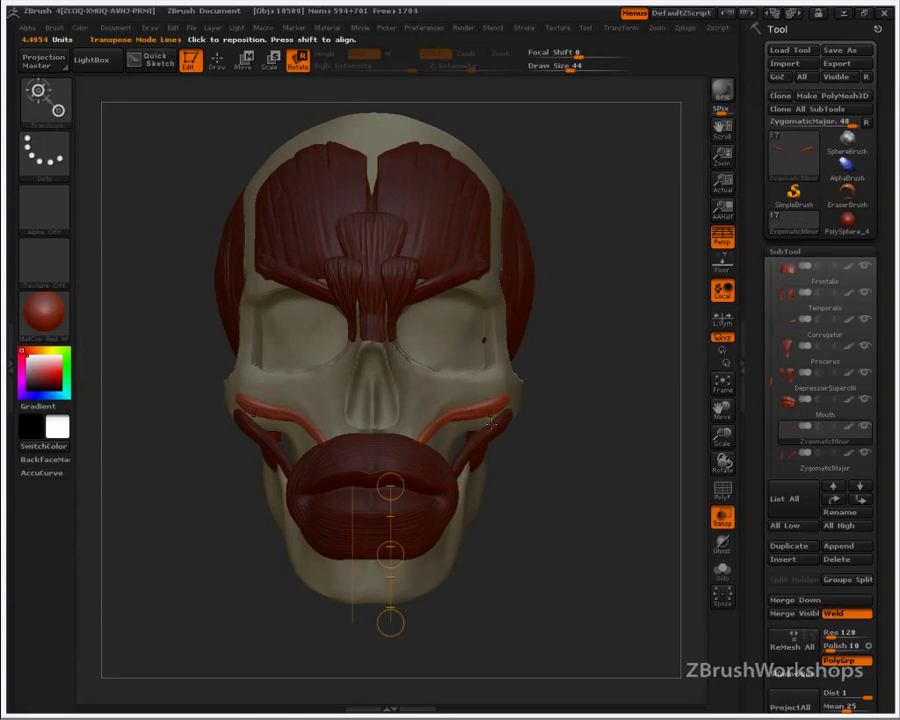
pyautogui.moveTo(422, 438)
pyautogui.mouseDown()
pyautogui.moveTo(505, 397)
pyautogui.moveTo(456, 428)
pyautogui.moveTo(373, 509)
pyautogui.mouseUp()
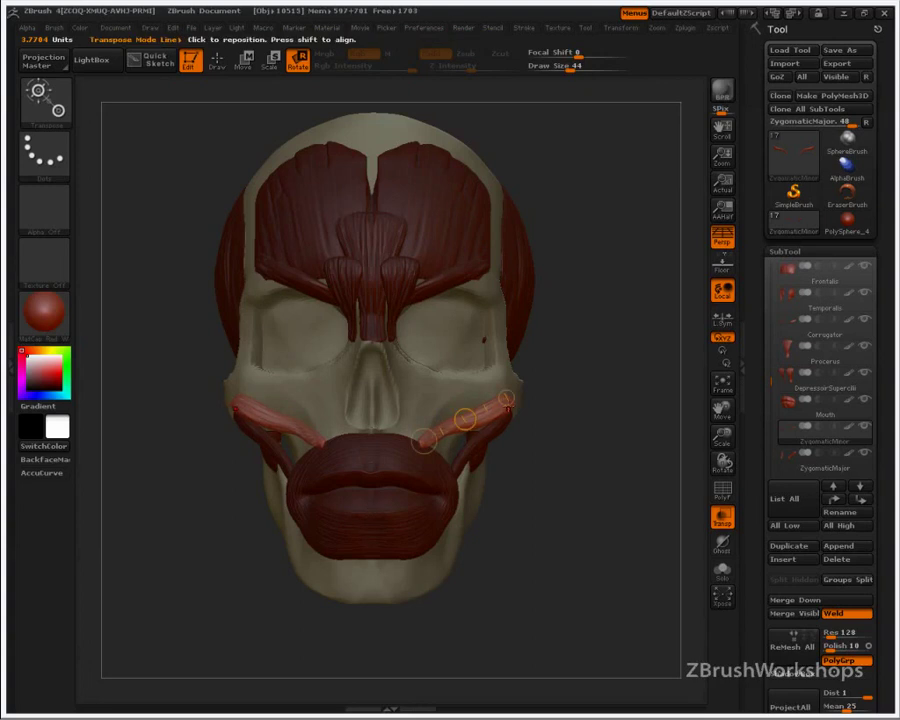
pyautogui.press('w')
pyautogui.moveTo(506, 398)
pyautogui.mouseDown()
pyautogui.moveTo(506, 407)
pyautogui.moveTo(503, 392)
pyautogui.mouseUp()
pyautogui.hotkey('ctrl', 'z')
pyautogui.press('r')
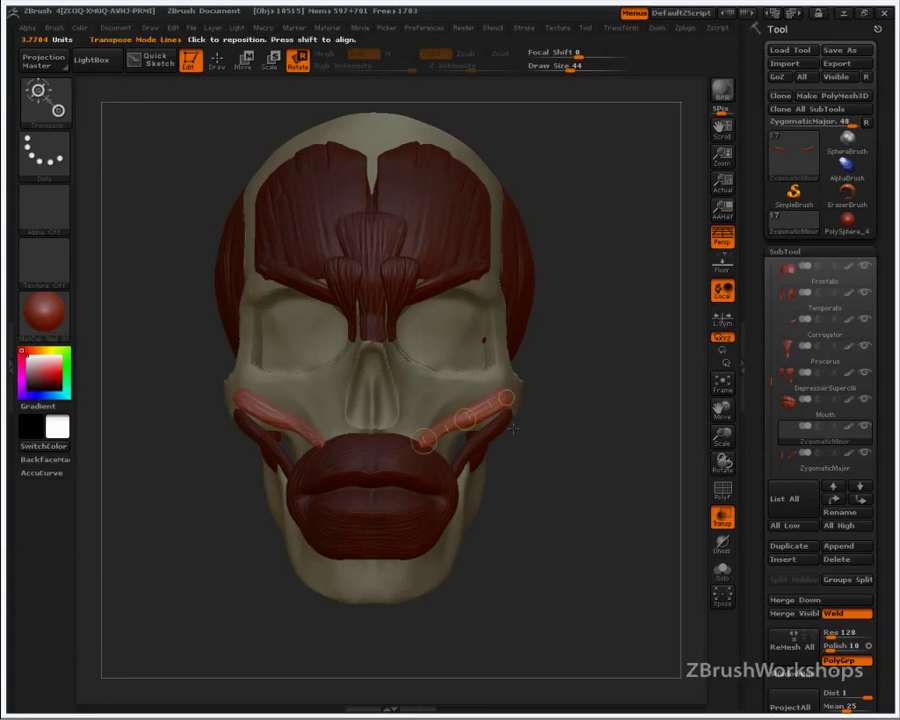
# Step: Turn off subtool transparency and curve ZygomaticMinor from the cheekbone down to the upper lip with Move Elastic, finishing at draw size 54
pyautogui.press('q')
pyautogui.moveTo(557, 432)
pyautogui.mouseDown()
pyautogui.moveTo(365, 544)
pyautogui.moveTo(348, 526)
pyautogui.moveTo(350, 505)
pyautogui.moveTo(291, 498)
pyautogui.mouseUp()
pyautogui.press('ctrl')
pyautogui.hotkey('ctrl', 't')
pyautogui.press('s')
pyautogui.moveTo(433, 403); pyautogui.dragTo(447, 388)
pyautogui.moveTo(333, 483)
pyautogui.mouseDown()
pyautogui.moveTo(341, 587)
pyautogui.moveTo(372, 527)
pyautogui.mouseUp()
pyautogui.press('s')
pyautogui.moveTo(429, 372); pyautogui.dragTo(425, 372)
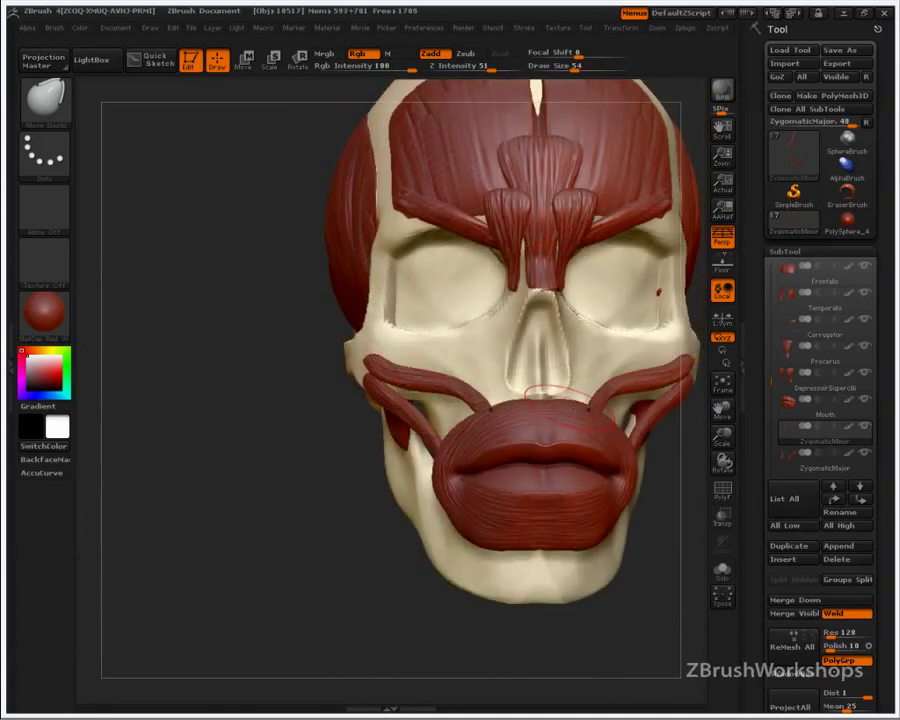
pyautogui.moveTo(380, 581); pyautogui.dragTo(242, 586)
pyautogui.keyDown('alt'); pyautogui.moveTo(567, 569); pyautogui.dragTo(514, 568); pyautogui.keyUp('alt')
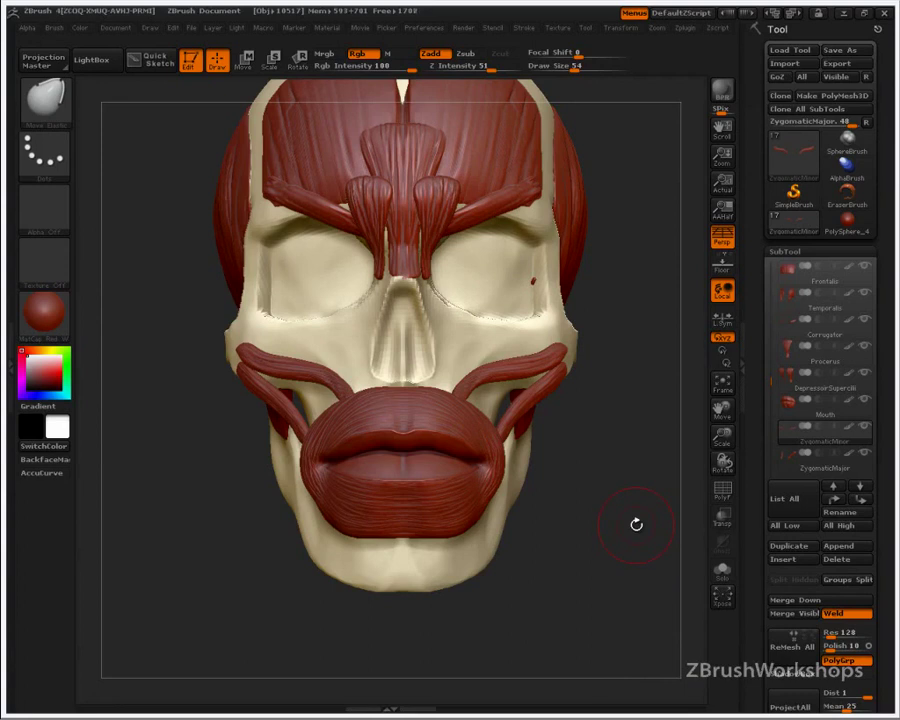
# Step: Duplicate the ZygomaticMajor subtool, move the copy below the original and rename it LevatorLabiiSuperioris
pyautogui.click(824, 456)
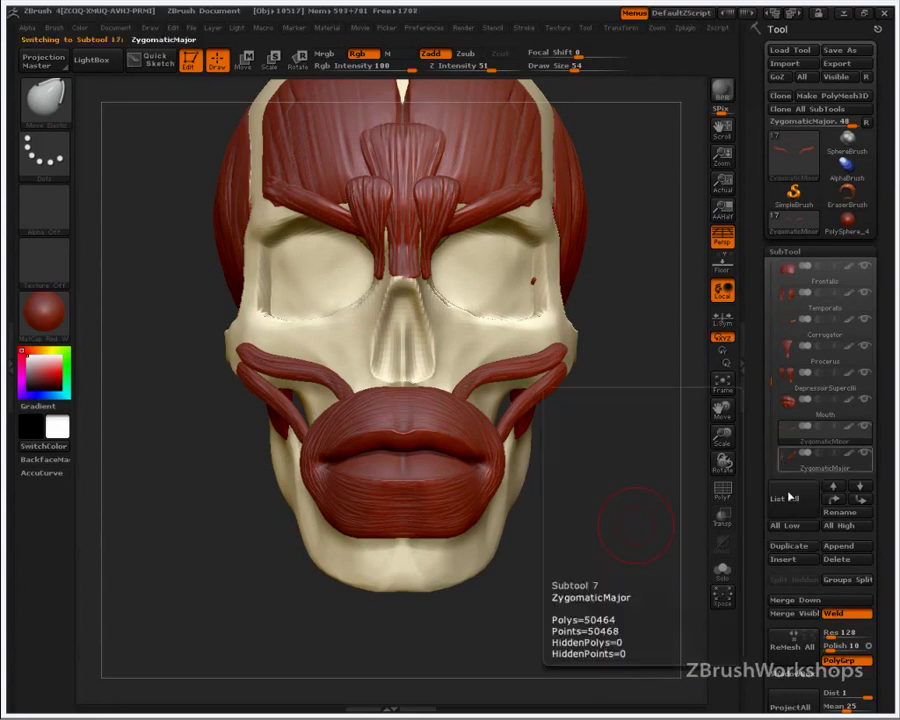
pyautogui.click(789, 545)
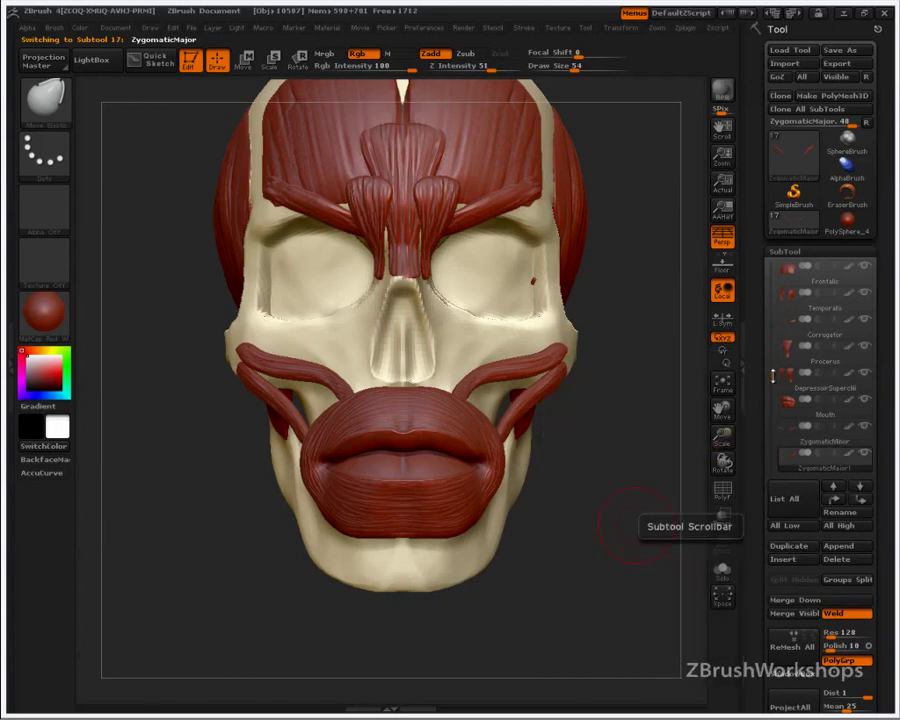
pyautogui.click(862, 500)
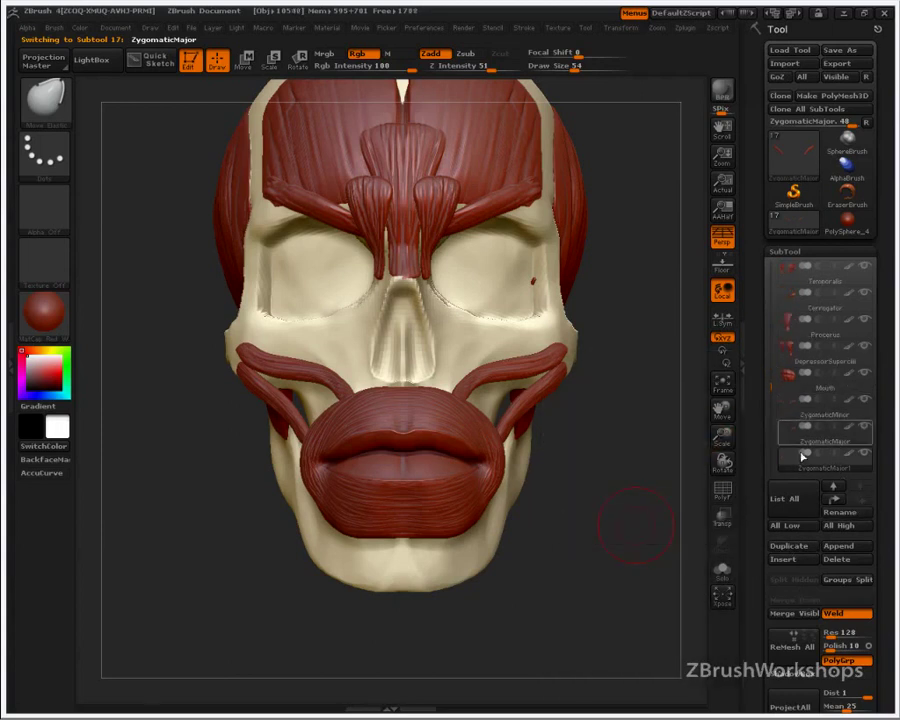
pyautogui.click(840, 512)
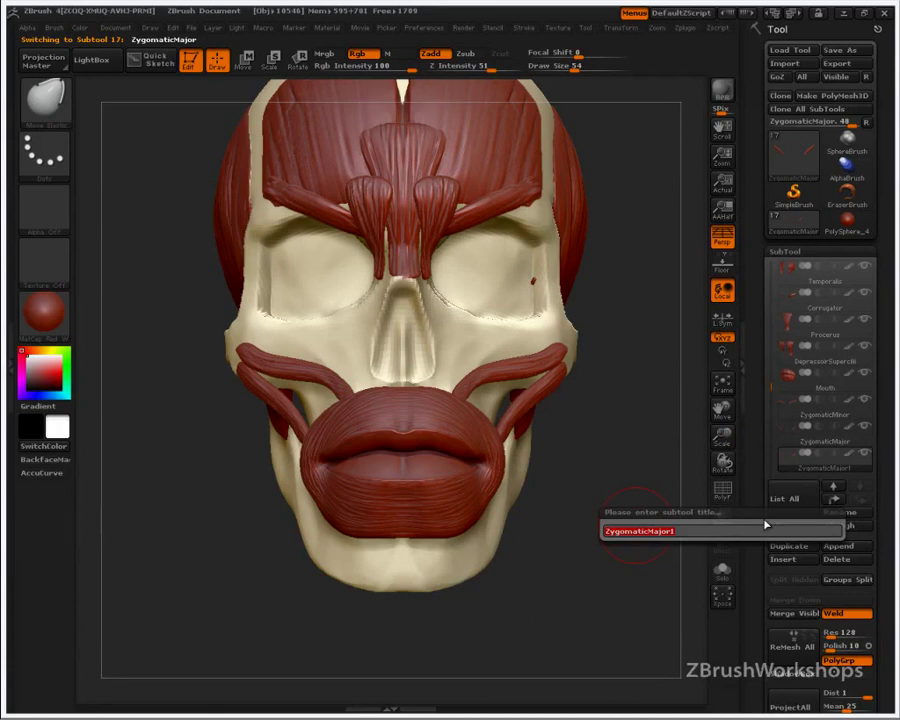
pyautogui.write('levatorLabii')
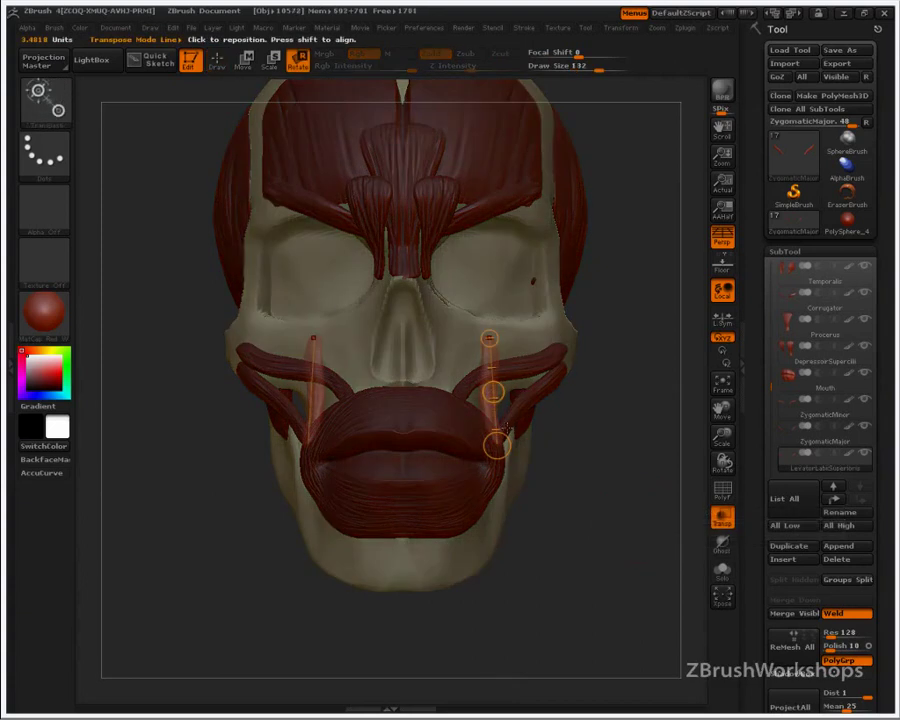
# Step: Turn off perspective and rotate LevatorLabiiSuperioris with a transpose line in side view, swinging it steeply upright below the eye socket
pyautogui.moveTo(494, 393); pyautogui.dragTo(543, 521)
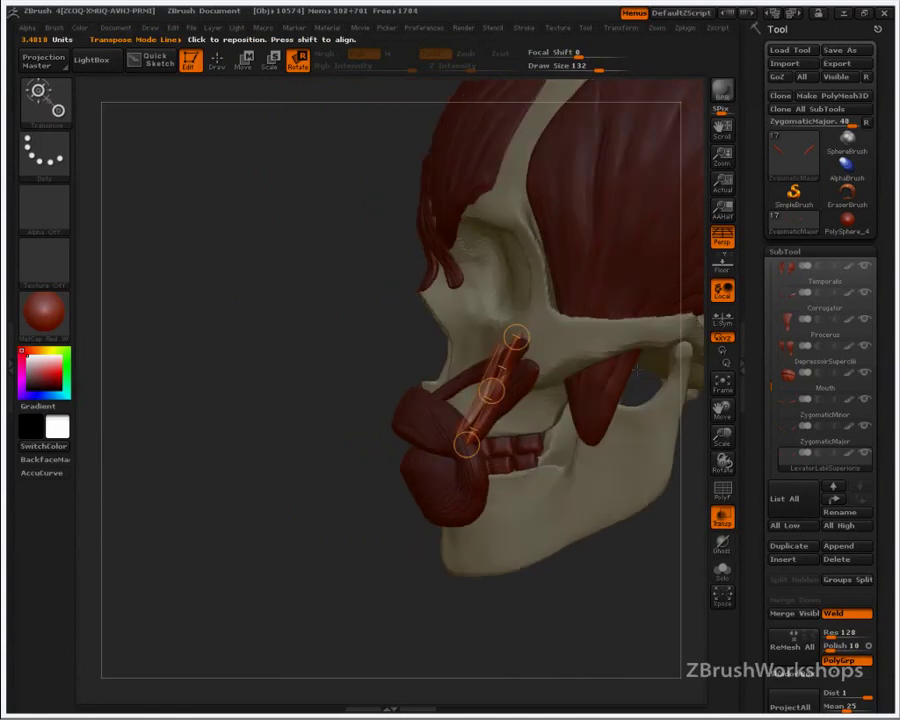
pyautogui.press('p')
pyautogui.moveTo(507, 341)
pyautogui.mouseDown()
pyautogui.moveTo(475, 348)
pyautogui.moveTo(462, 438)
pyautogui.mouseUp()
pyautogui.moveTo(468, 384)
pyautogui.mouseDown()
pyautogui.moveTo(497, 303)
pyautogui.moveTo(462, 438)
pyautogui.mouseUp()
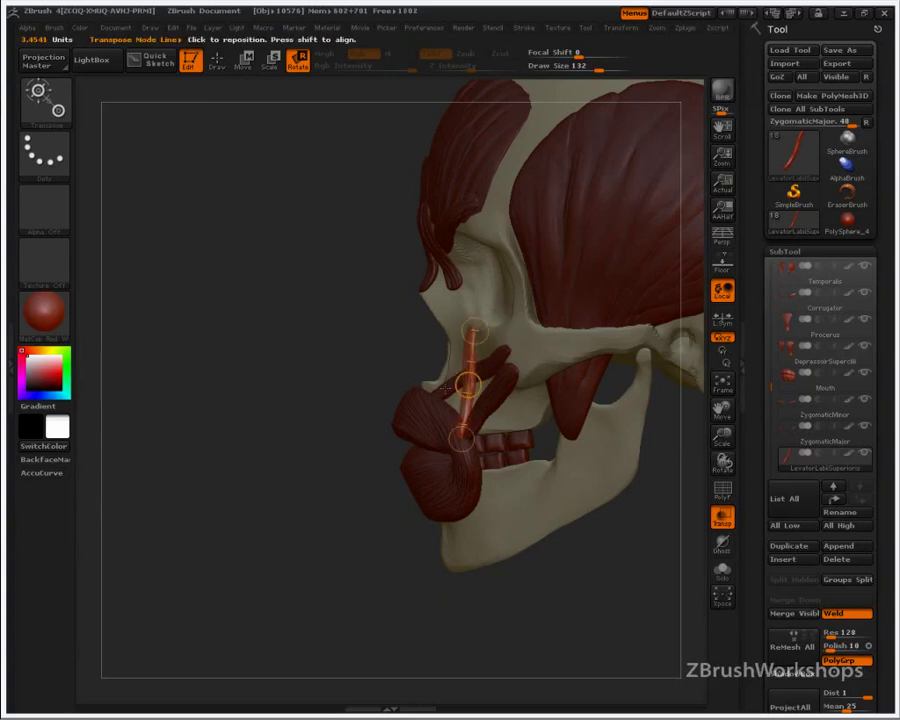
# Step: Turn off subtool transparency, lower LevatorLabiiSuperioris's upper end with Transpose Move and shift its lower end inward to the upper lip
pyautogui.press('w')
pyautogui.hotkey('ctrl', 't')
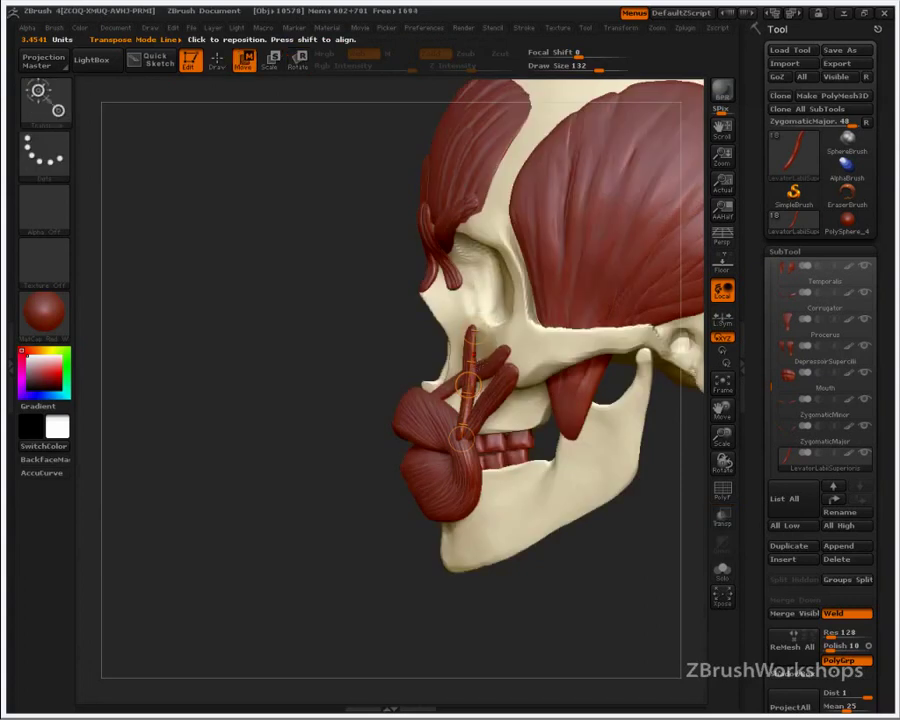
pyautogui.moveTo(474, 330); pyautogui.dragTo(462, 437)
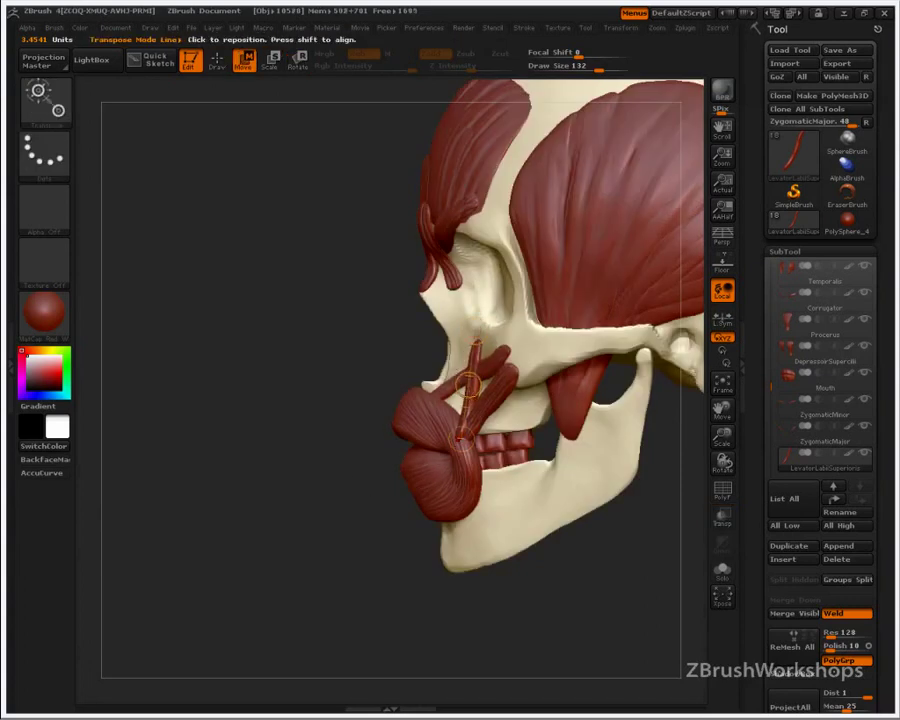
pyautogui.moveTo(370, 548); pyautogui.dragTo(418, 533)
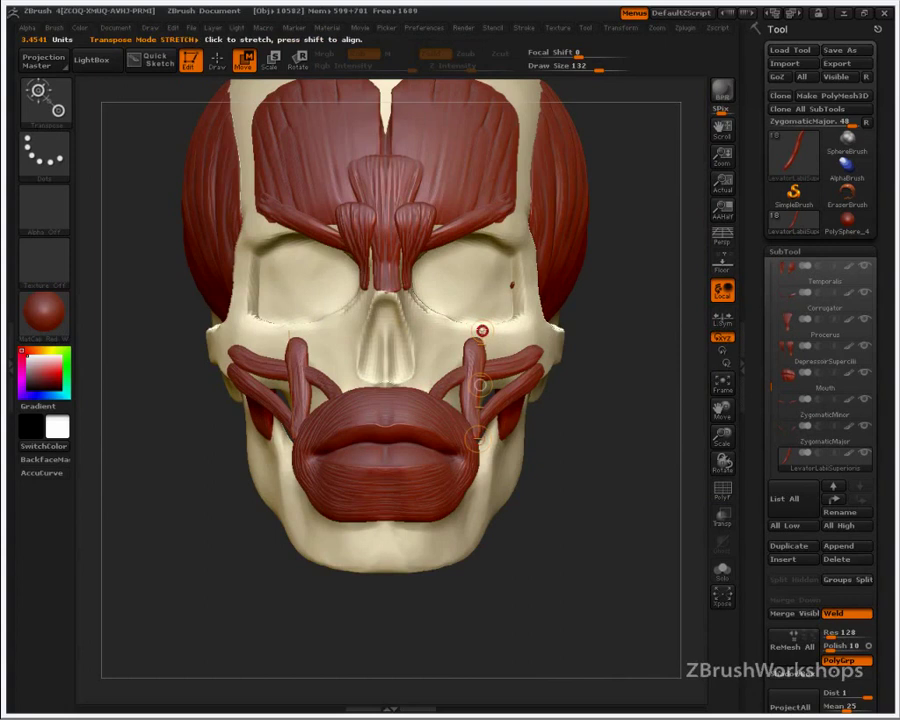
pyautogui.moveTo(476, 437); pyautogui.dragTo(466, 435)
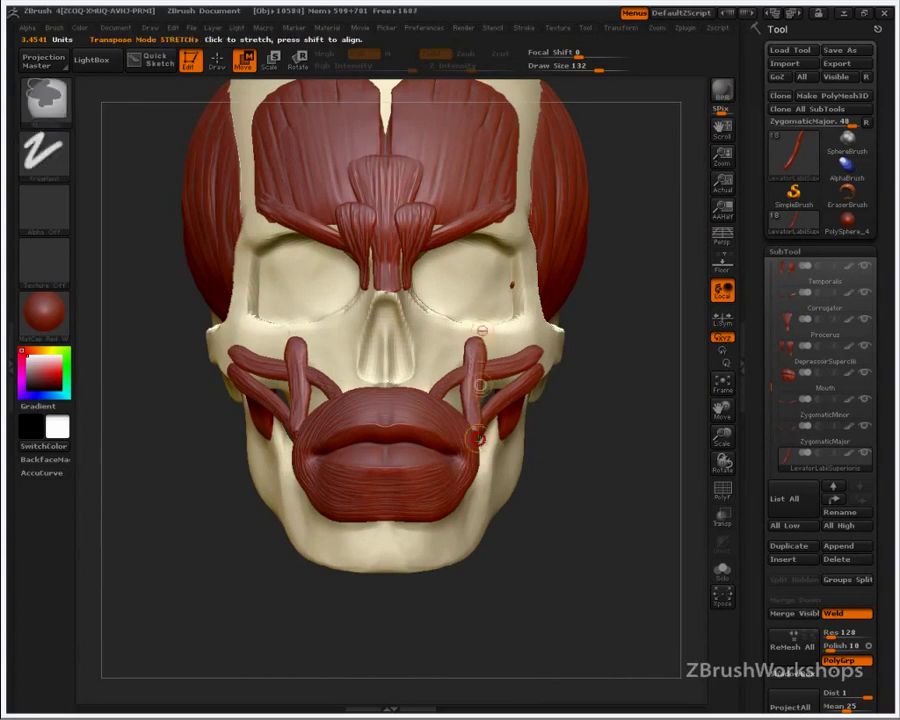
pyautogui.press('q')
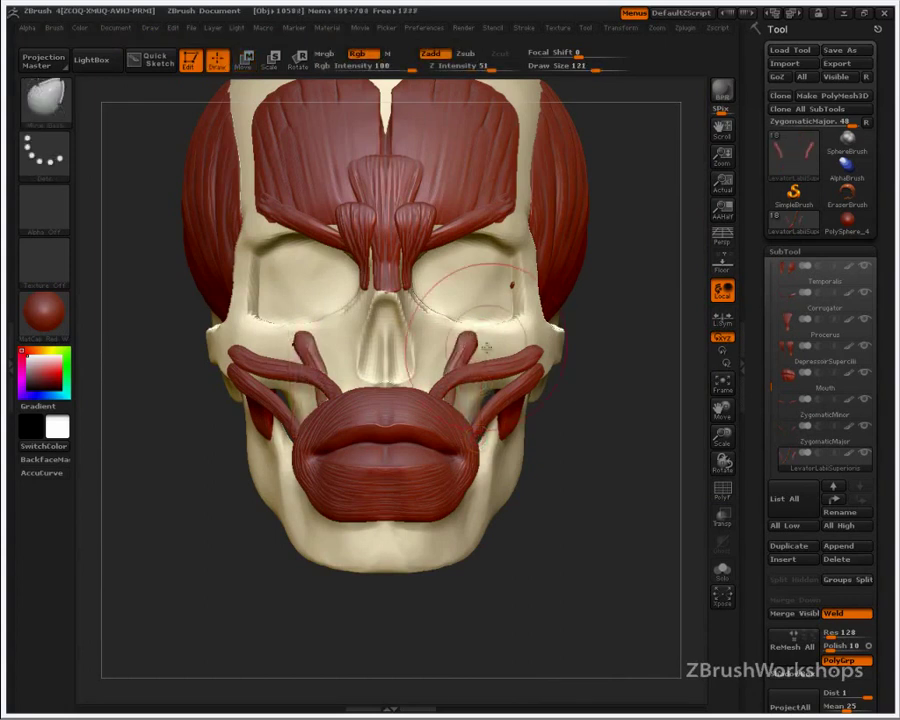
# Step: Isolate LevatorLabiiSuperioris and stretch it wider with a horizontal transpose line
pyautogui.hotkey('shift', 'alt', 's')
pyautogui.keyDown('alt'); pyautogui.moveTo(570, 398); pyautogui.dragTo(567, 428); pyautogui.keyUp('alt')
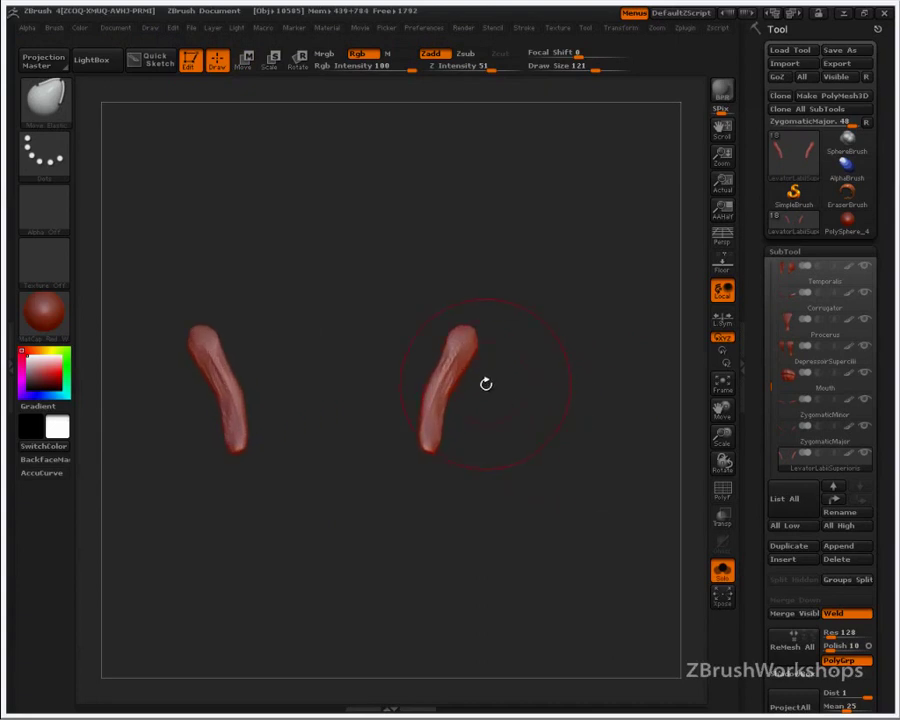
pyautogui.press('w')
pyautogui.keyDown('shift'); pyautogui.moveTo(456, 364); pyautogui.dragTo(609, 364); pyautogui.keyUp('shift')
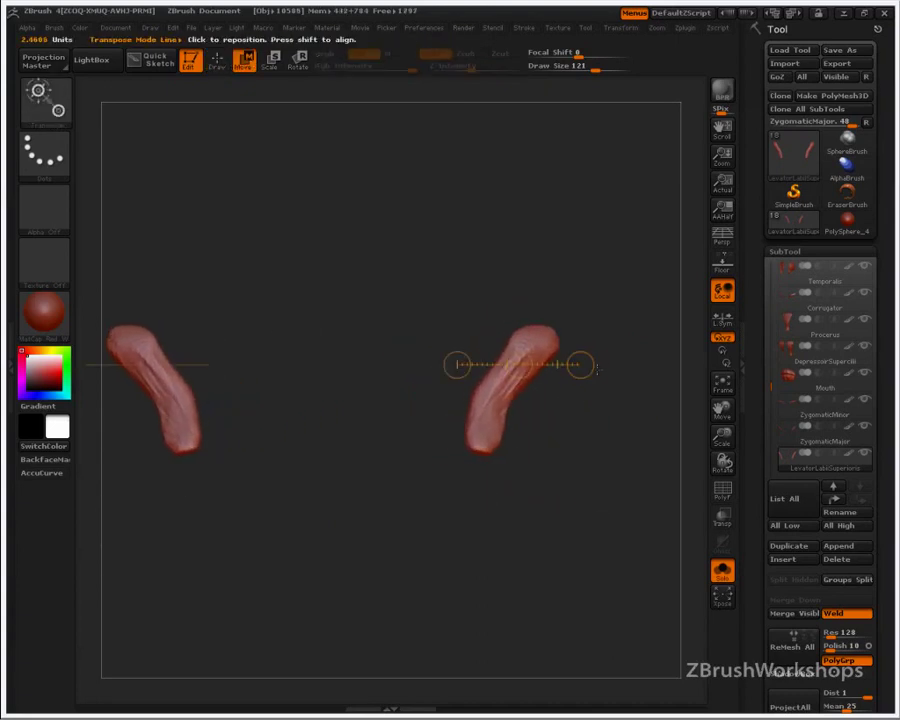
pyautogui.press('q')
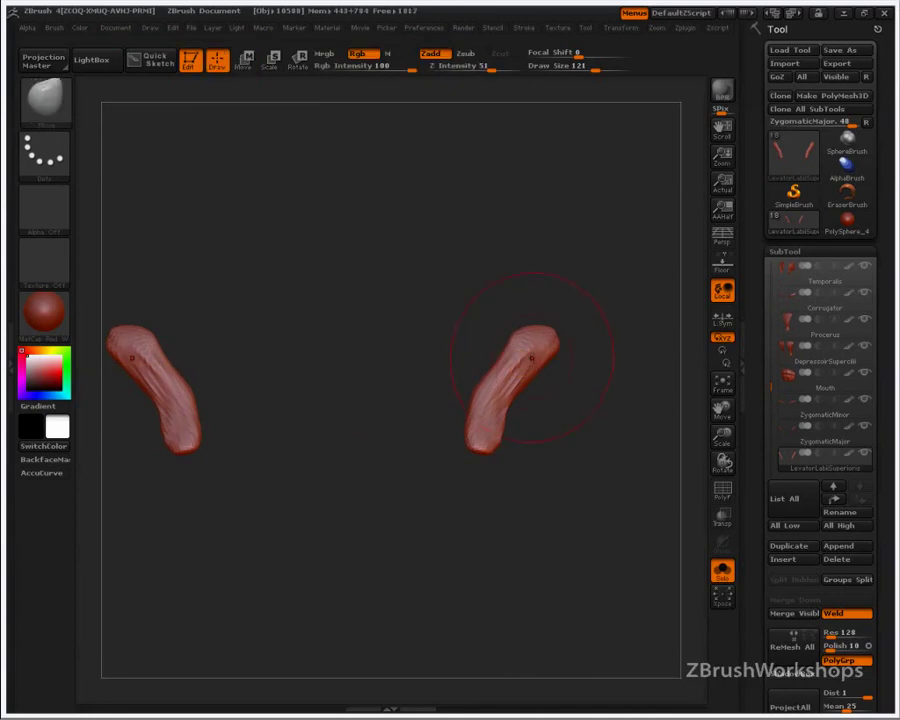
# Step: Straighten LevatorLabiiSuperioris with the Move brush, pulling its upper end inward and evening out its sides at varying draw sizes
pyautogui.press('s')
pyautogui.moveTo(532, 344)
pyautogui.mouseDown()
pyautogui.moveTo(552, 345)
pyautogui.moveTo(491, 334)
pyautogui.mouseUp()
pyautogui.press('s')
pyautogui.moveTo(499, 387)
pyautogui.mouseDown()
pyautogui.moveTo(487, 384)
pyautogui.moveTo(526, 398)
pyautogui.moveTo(522, 406)
pyautogui.moveTo(484, 388)
pyautogui.mouseUp()
pyautogui.moveTo(506, 341); pyautogui.dragTo(499, 332)
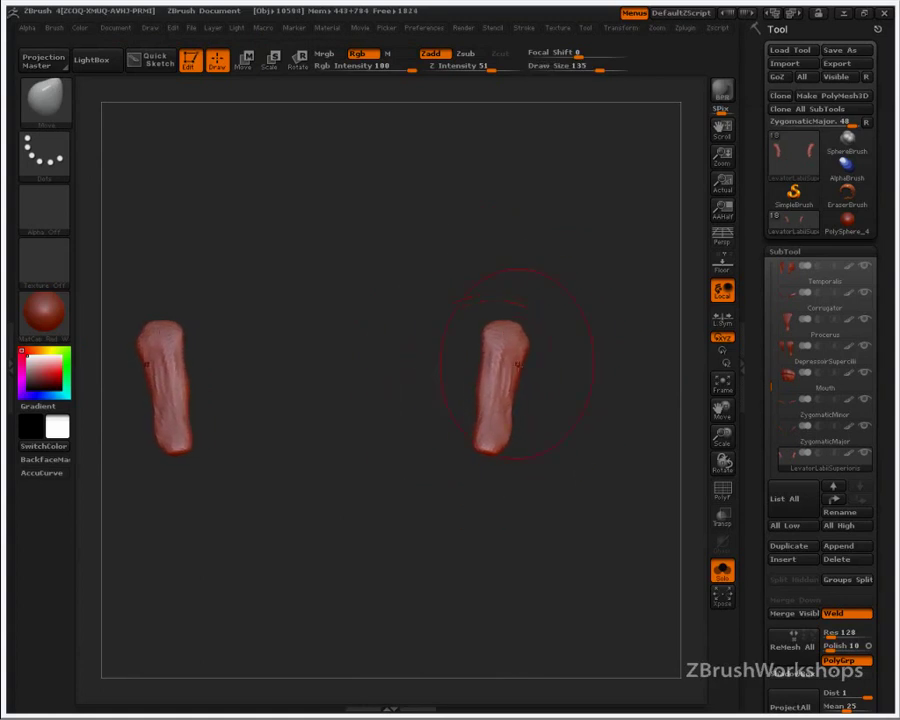
pyautogui.press('s')
pyautogui.moveTo(517, 390)
pyautogui.mouseDown()
pyautogui.moveTo(505, 390)
pyautogui.moveTo(516, 399)
pyautogui.moveTo(531, 353)
pyautogui.moveTo(473, 363)
pyautogui.mouseUp()
pyautogui.moveTo(479, 408); pyautogui.dragTo(473, 411)
pyautogui.press('s')
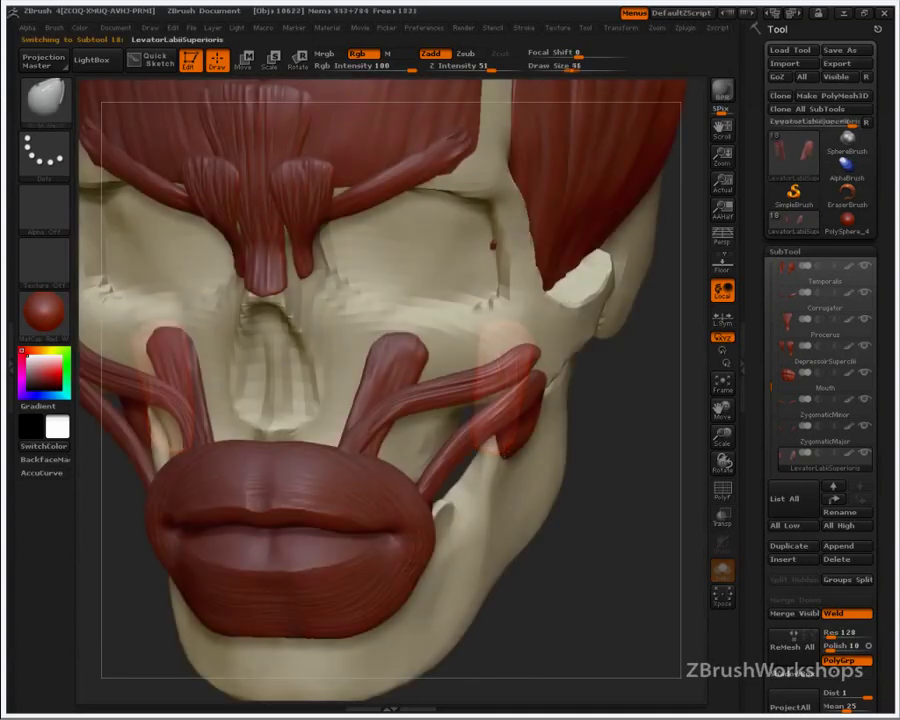
# Step: Choose the muscleFibers brush at draw size 20 and sculpt fiber striations along LevatorLabiiSuperioris
pyautogui.moveTo(645, 478); pyautogui.dragTo(599, 487)
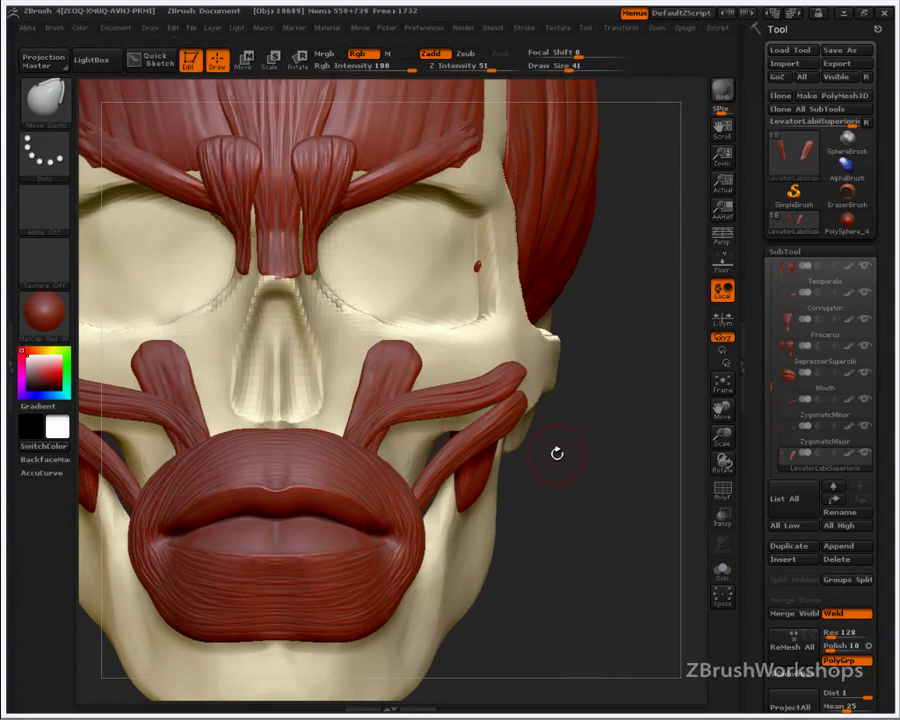
pyautogui.press('b')
pyautogui.press('m')
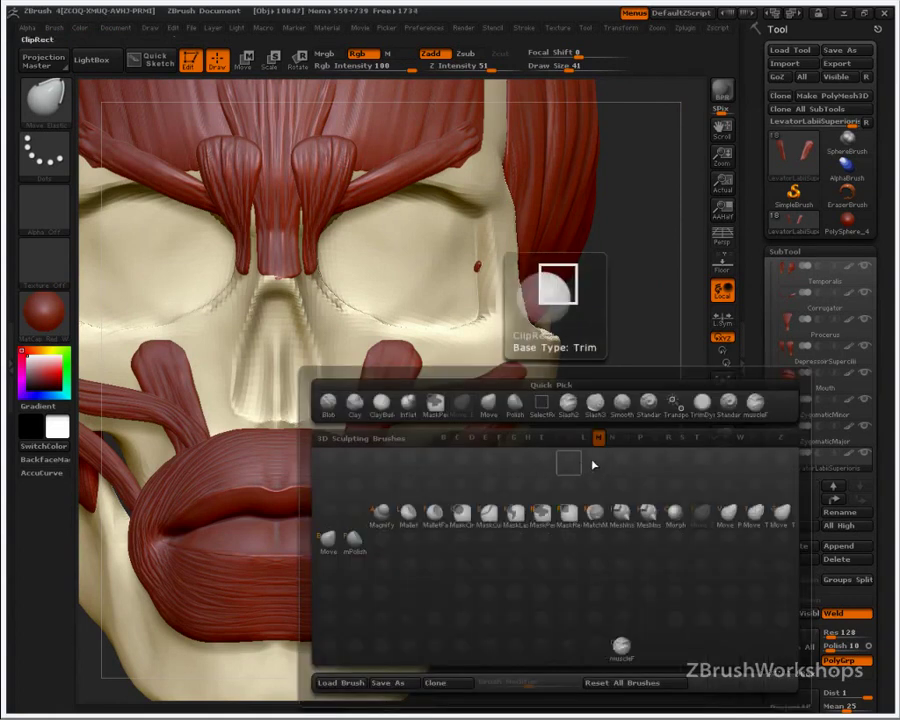
pyautogui.click(621, 648)
pyautogui.press('s')
pyautogui.moveTo(393, 370); pyautogui.dragTo(383, 368)
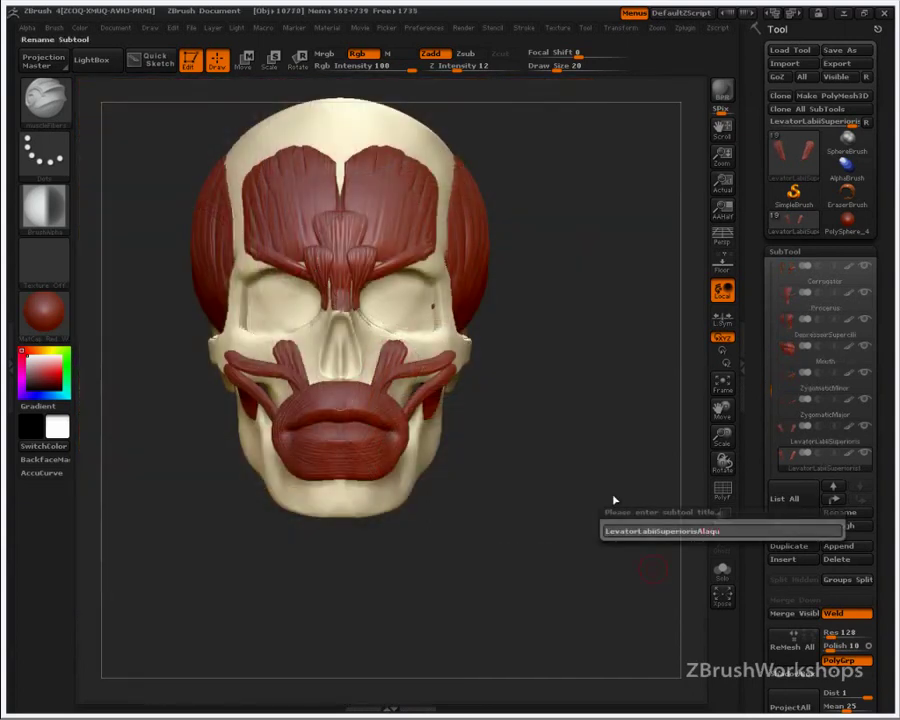
# Step: Rename the duplicated levator subtool LevatorLabiiSuperiorisAlaqueN and make the other subtools transparent
pyautogui.press('Return')
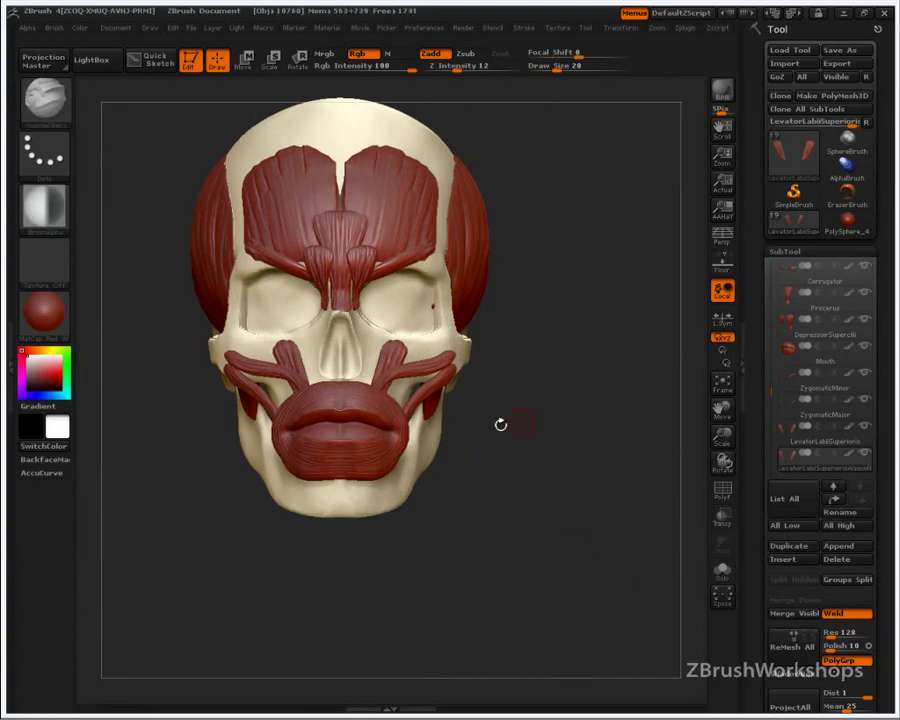
pyautogui.hotkey('ctrl', 't')
pyautogui.press('w')
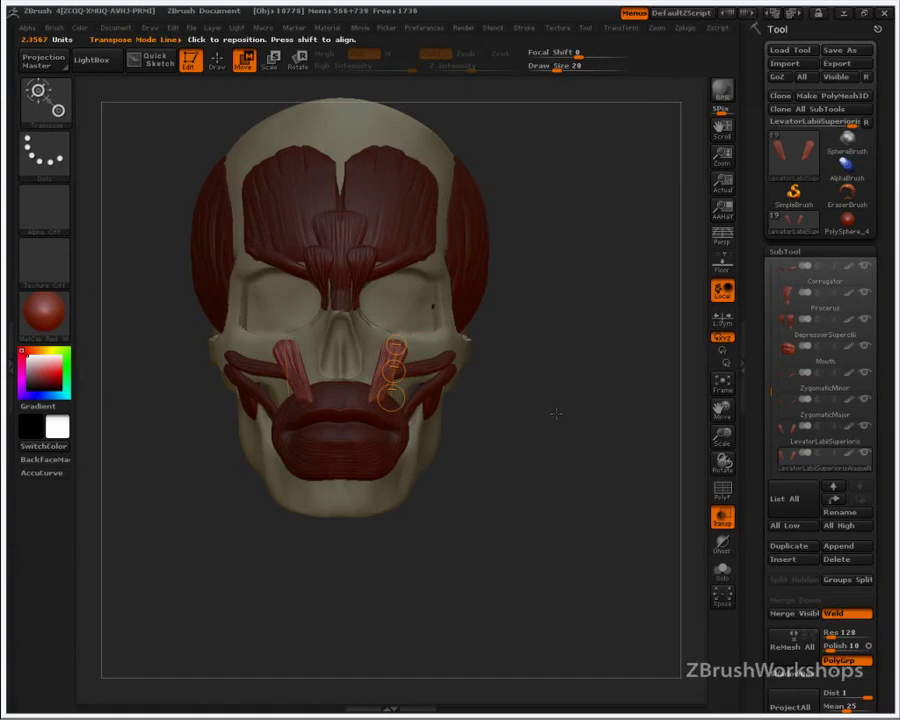
pyautogui.press('e')
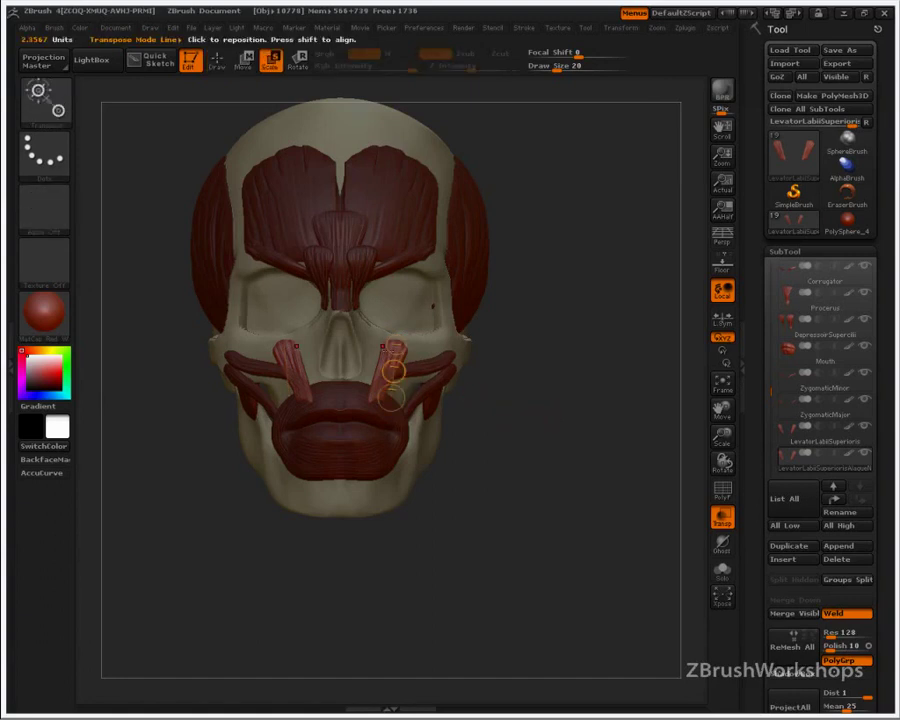
pyautogui.press('q')
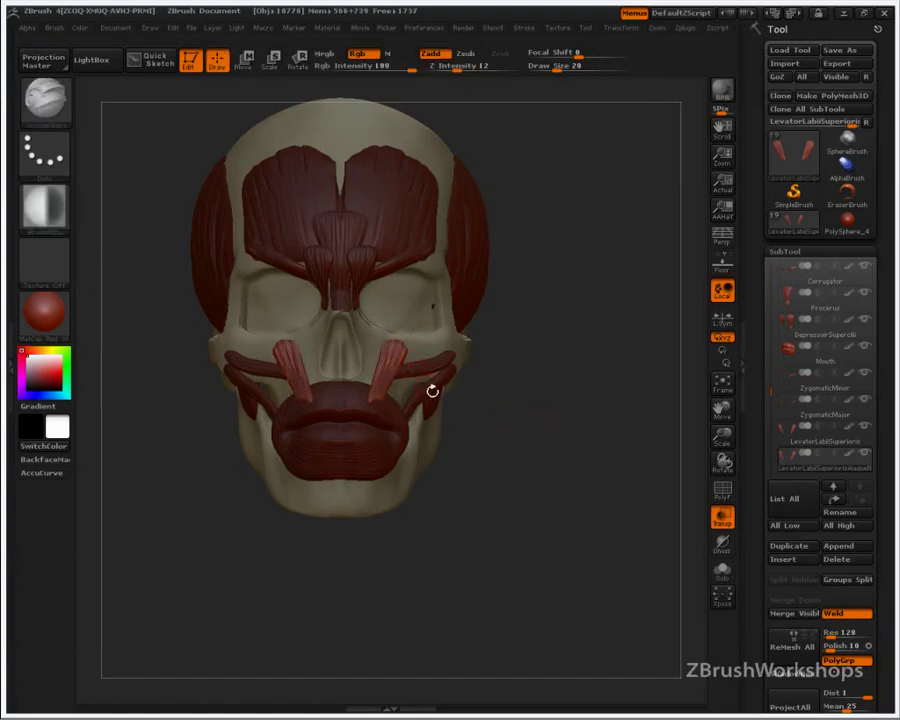
# Step: With Move Elastic at draw size 94 and then 38, pull the duplicated levator strip up alongside the nose, bringing its upper end to the nasal bridge
pyautogui.press('b')
pyautogui.press('m')
pyautogui.press('e')
pyautogui.press('s')
pyautogui.moveTo(420, 396); pyautogui.dragTo(444, 384)
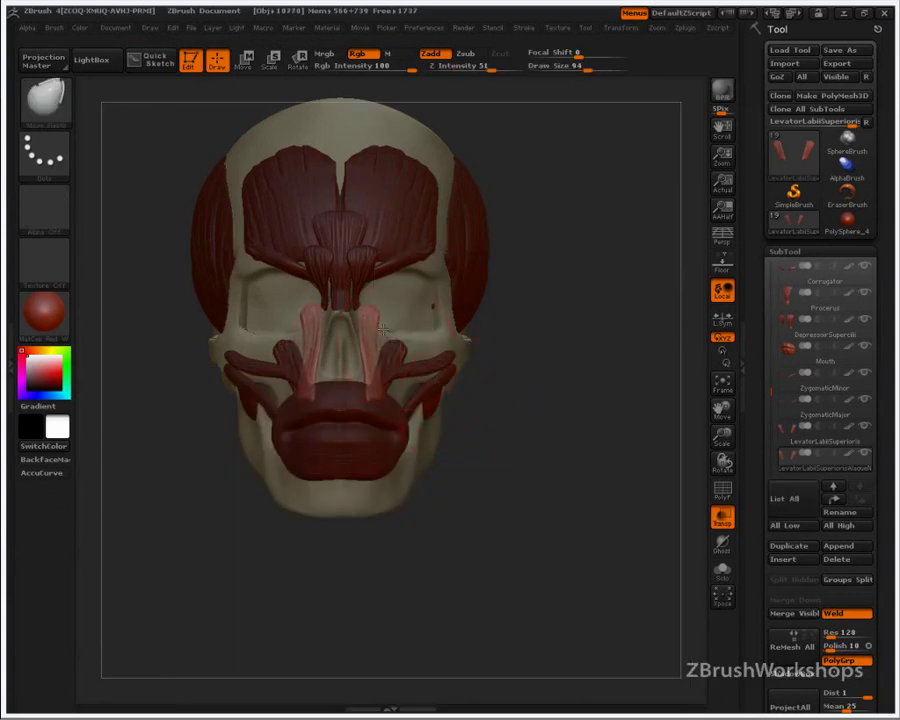
pyautogui.press('s')
pyautogui.moveTo(396, 321); pyautogui.dragTo(357, 321)
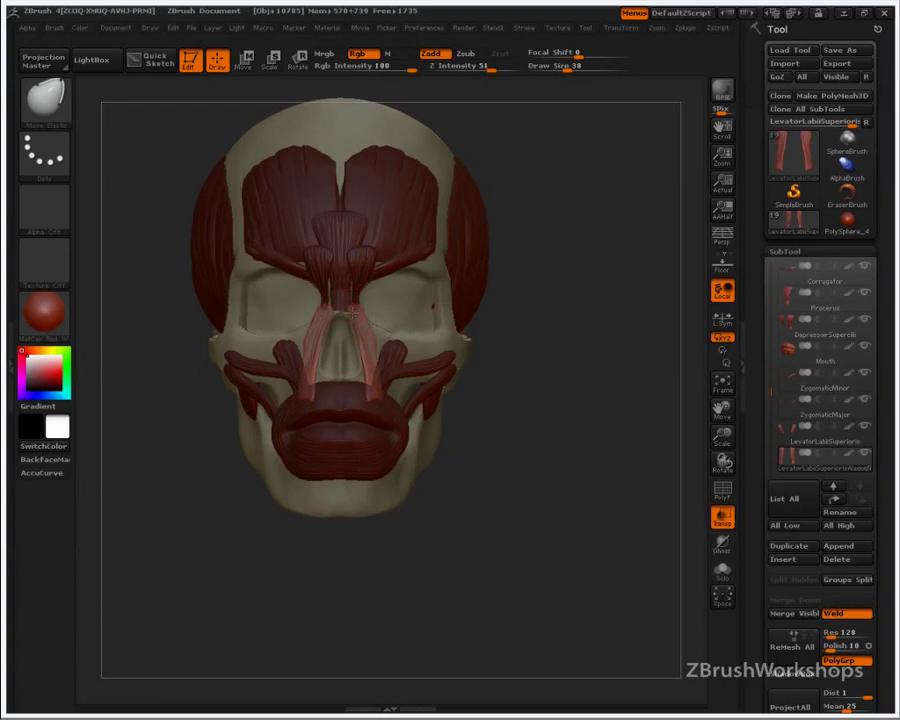
# Step: With Move Elastic, refine the upper ends and outer edges of the LevatorLabiiSuperiorisAlaqueN strips beside the nose
pyautogui.keyDown('alt'); pyautogui.moveTo(576, 382); pyautogui.dragTo(599, 462); pyautogui.keyUp('alt')
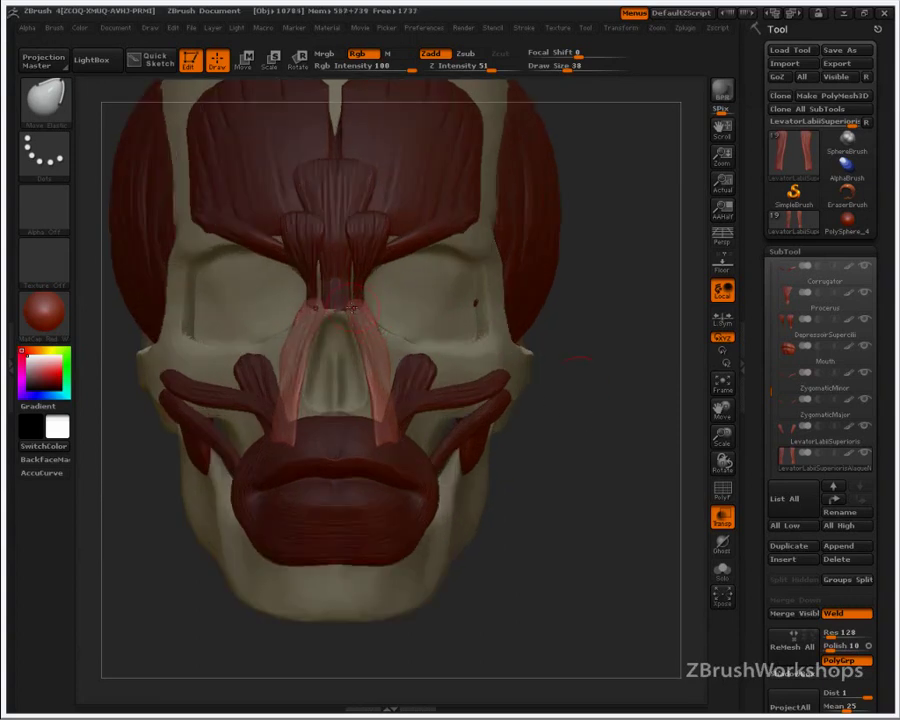
pyautogui.hotkey('alt', 's')
pyautogui.moveTo(357, 307); pyautogui.dragTo(364, 308)
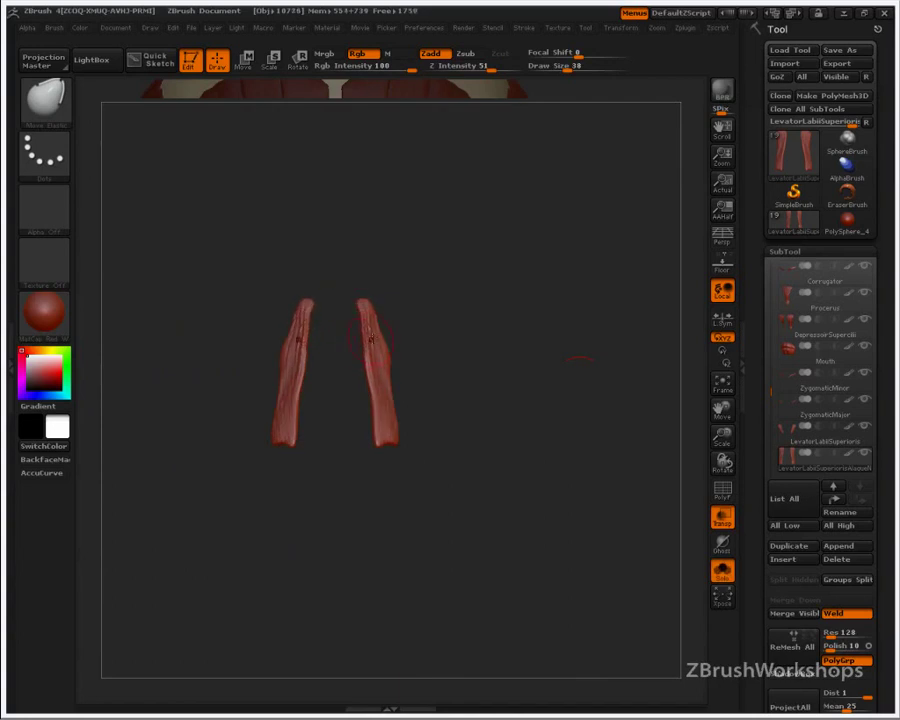
pyautogui.hotkey('alt', 'shift', 's')
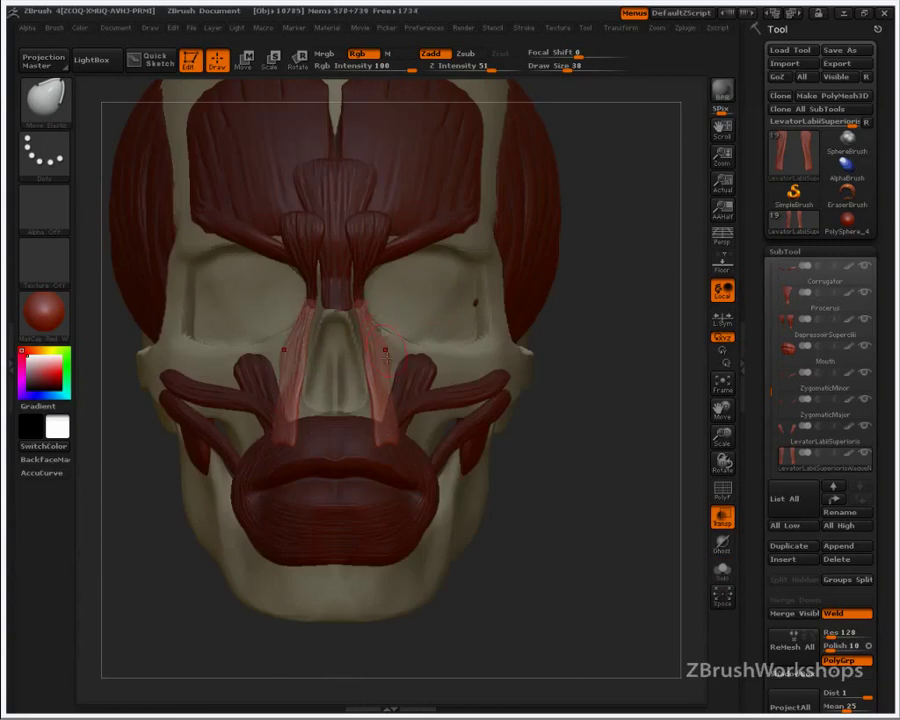
pyautogui.press('s')
pyautogui.moveTo(388, 350); pyautogui.dragTo(397, 348)
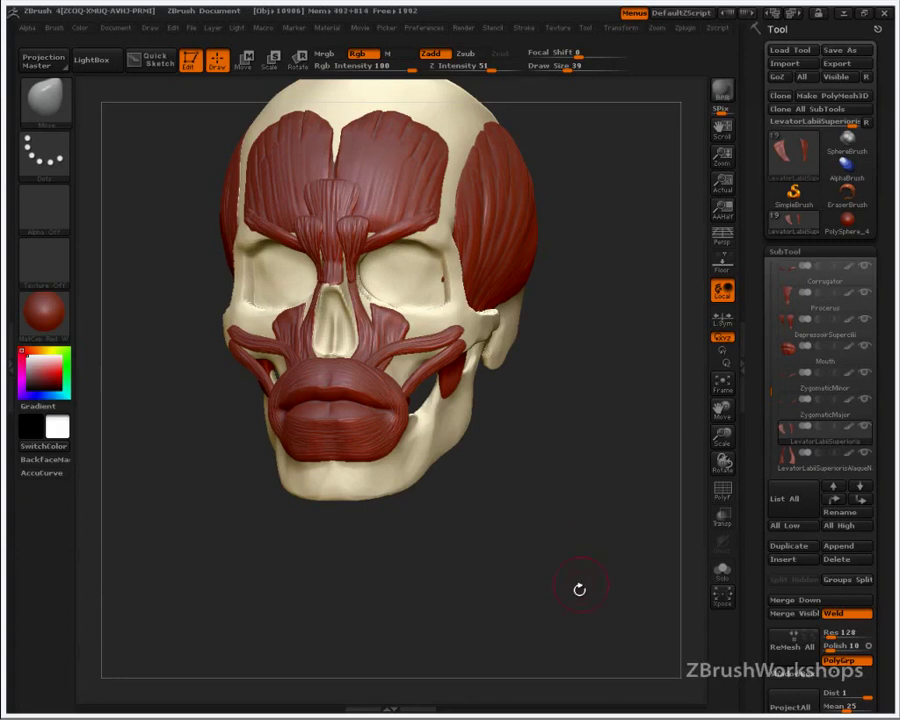
# Step: Duplicate the LevatorLabiiSuperioris subtool and move the copy below LevatorLabiiSuperiorisAlaqueN in the subtool order
pyautogui.moveTo(770, 384); pyautogui.dragTo(770, 416)
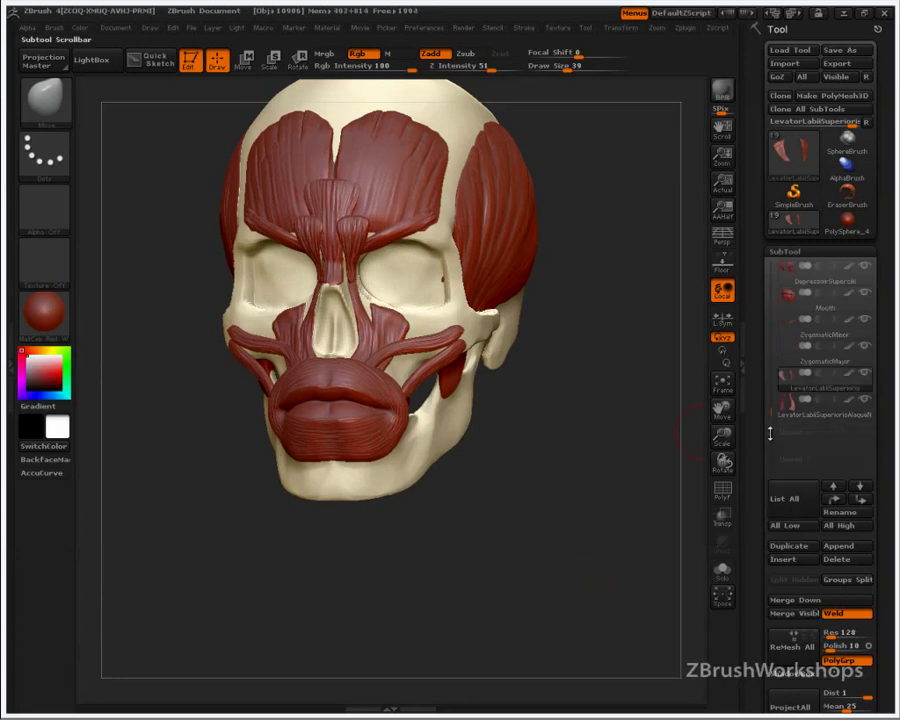
pyautogui.moveTo(788, 403)
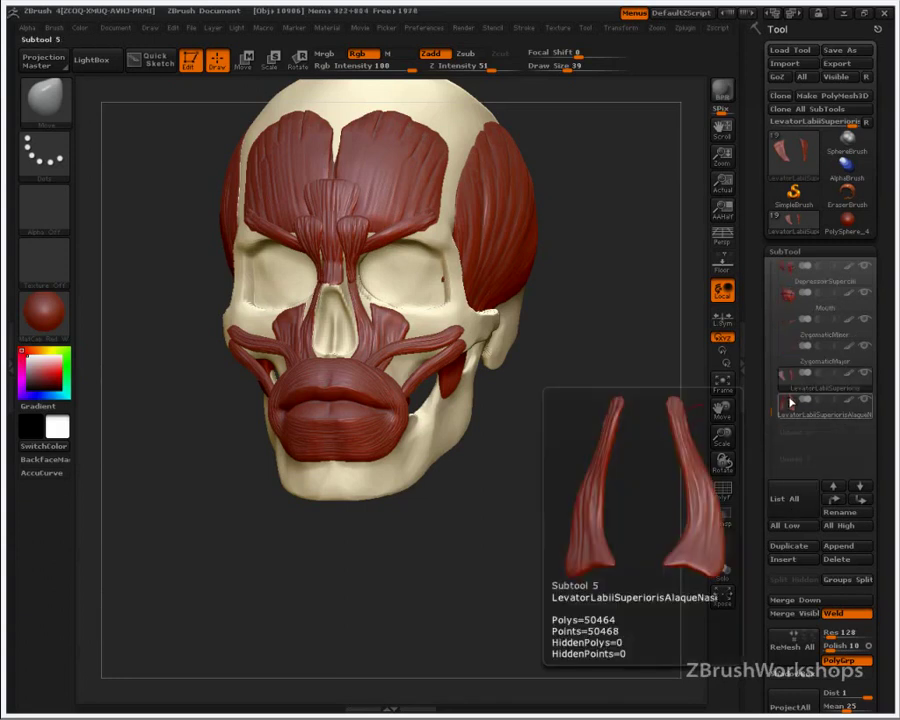
pyautogui.click(792, 548)
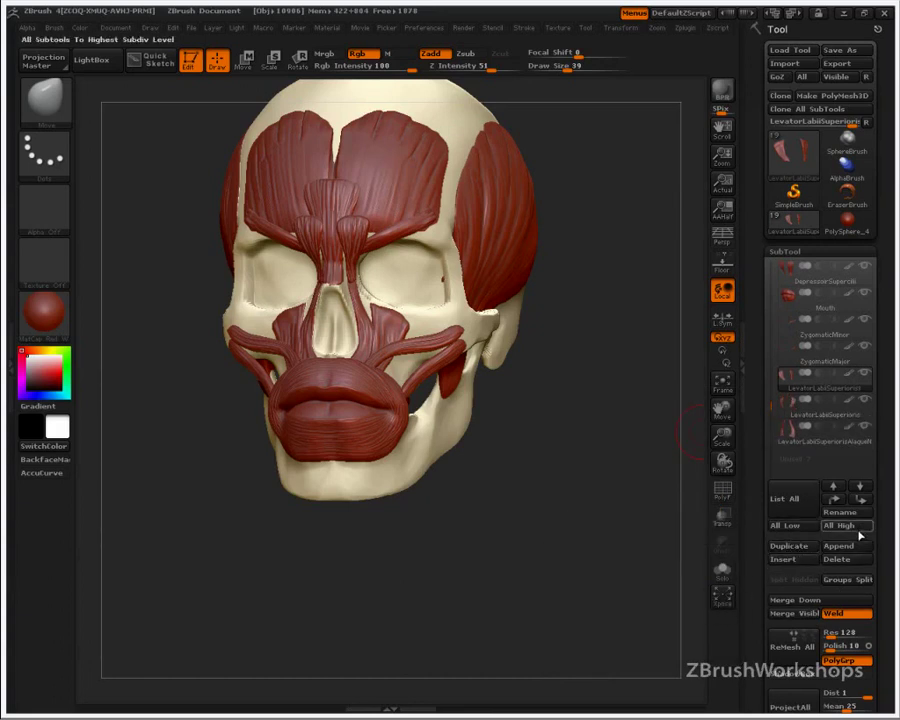
pyautogui.click(859, 486)
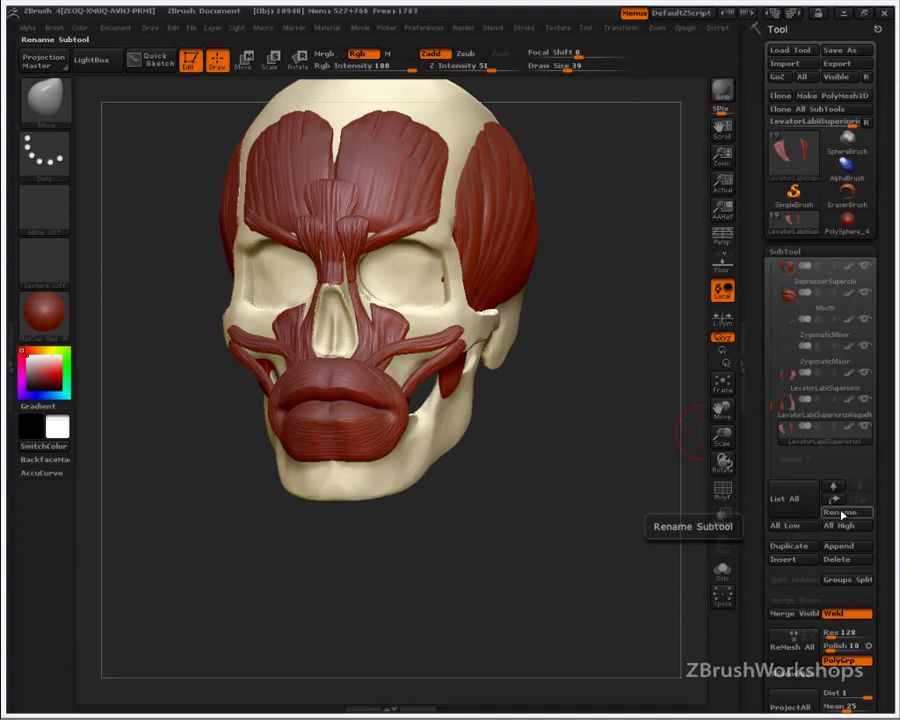
# Step: Rename the duplicated subtool LevatorAnguliOris and activate Transpose Move for it in front view
pyautogui.click(842, 513)
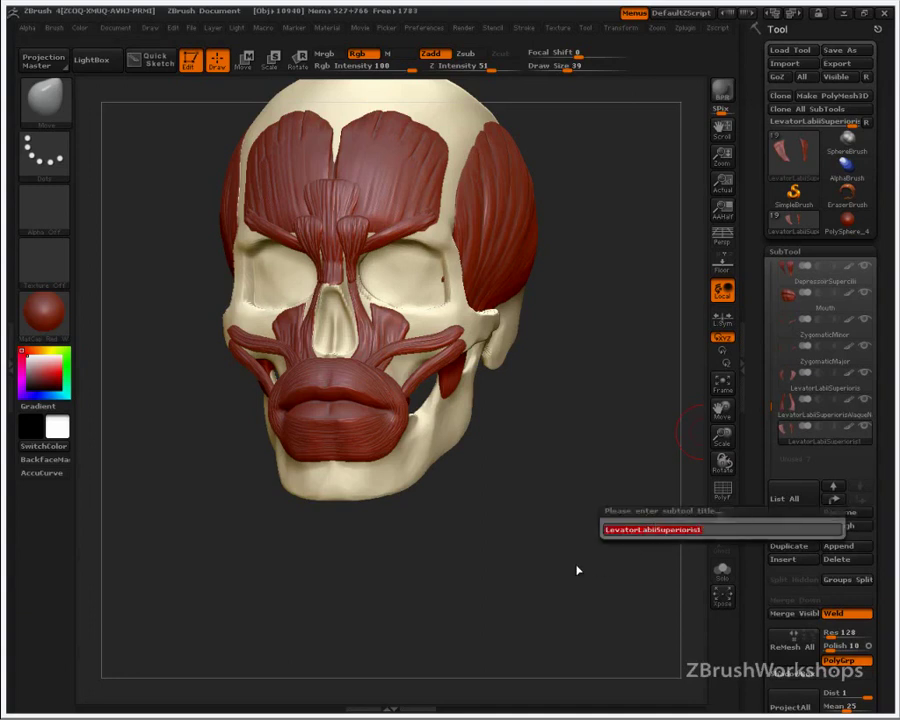
pyautogui.press('Right')
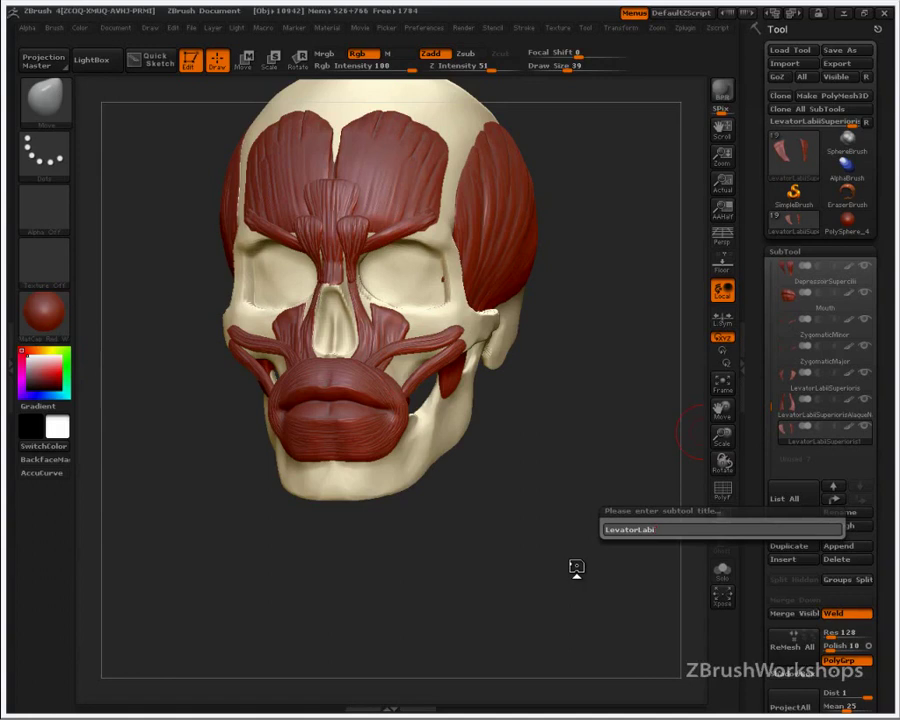
pyautogui.write('AnguliOris')
pyautogui.press('Return')
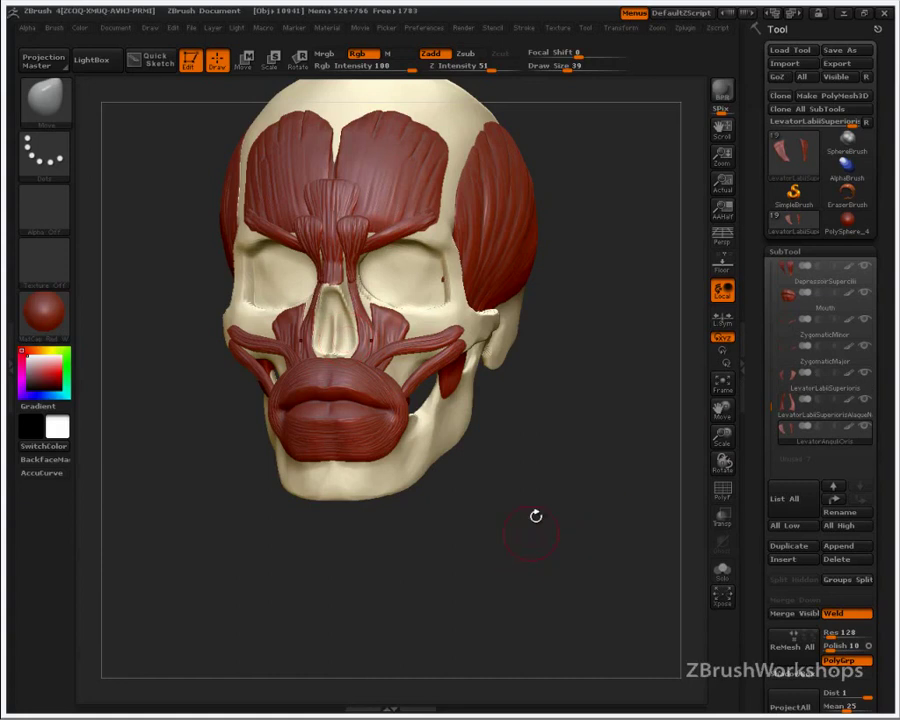
pyautogui.press('w')
pyautogui.moveTo(561, 485); pyautogui.dragTo(569, 455)
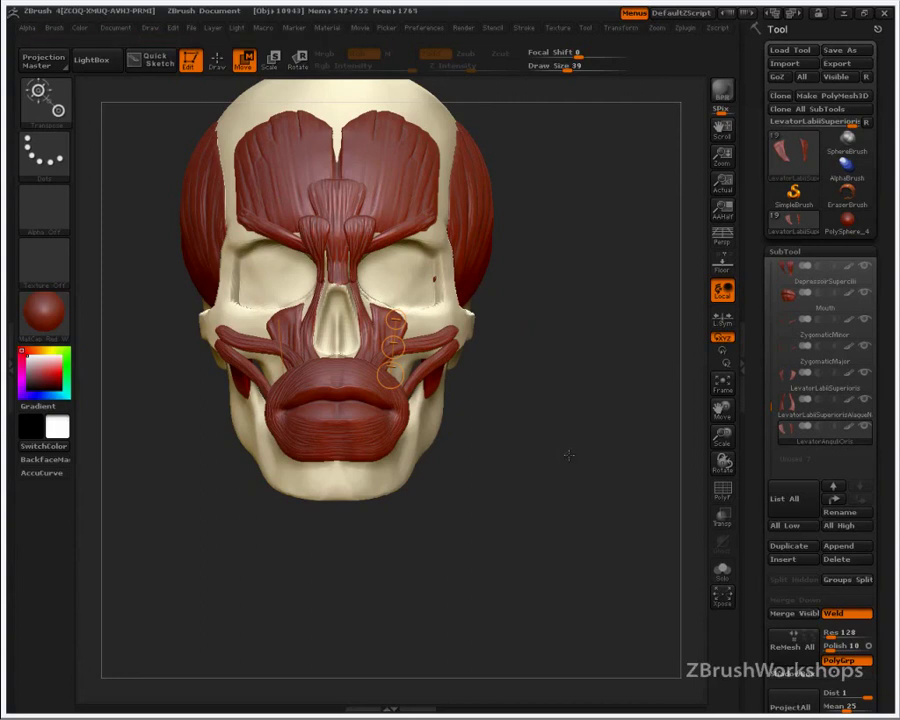
pyautogui.hotkey('ctrl', 'shift')
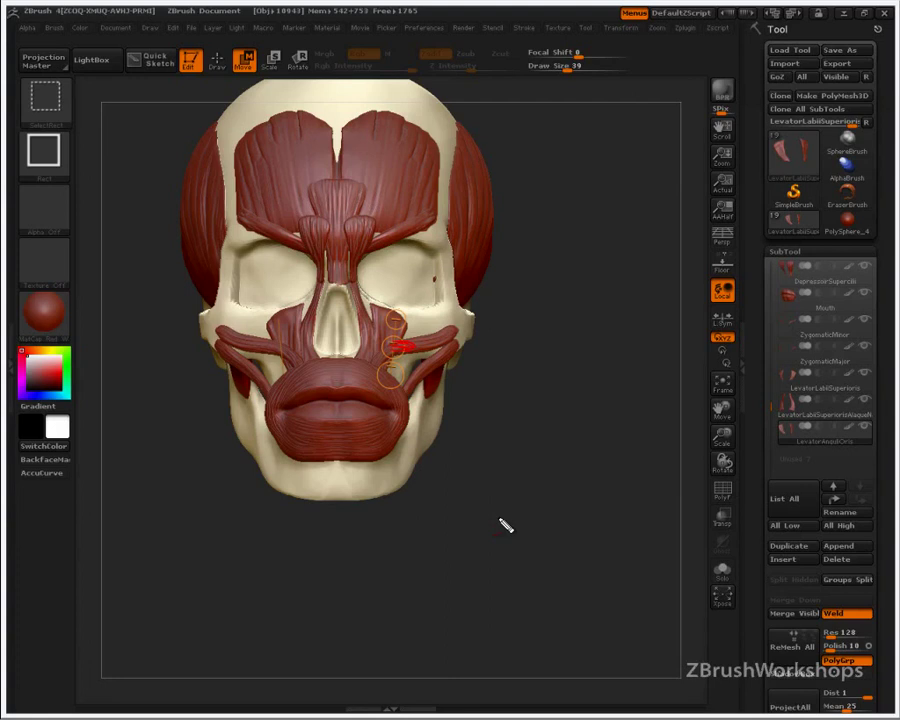
pyautogui.moveTo(402, 382); pyautogui.dragTo(411, 401)
pyautogui.moveTo(406, 346); pyautogui.dragTo(401, 389)
pyautogui.moveTo(278, 352)
pyautogui.mouseDown()
pyautogui.moveTo(279, 392)
pyautogui.moveTo(273, 362)
pyautogui.moveTo(271, 386)
pyautogui.mouseUp()
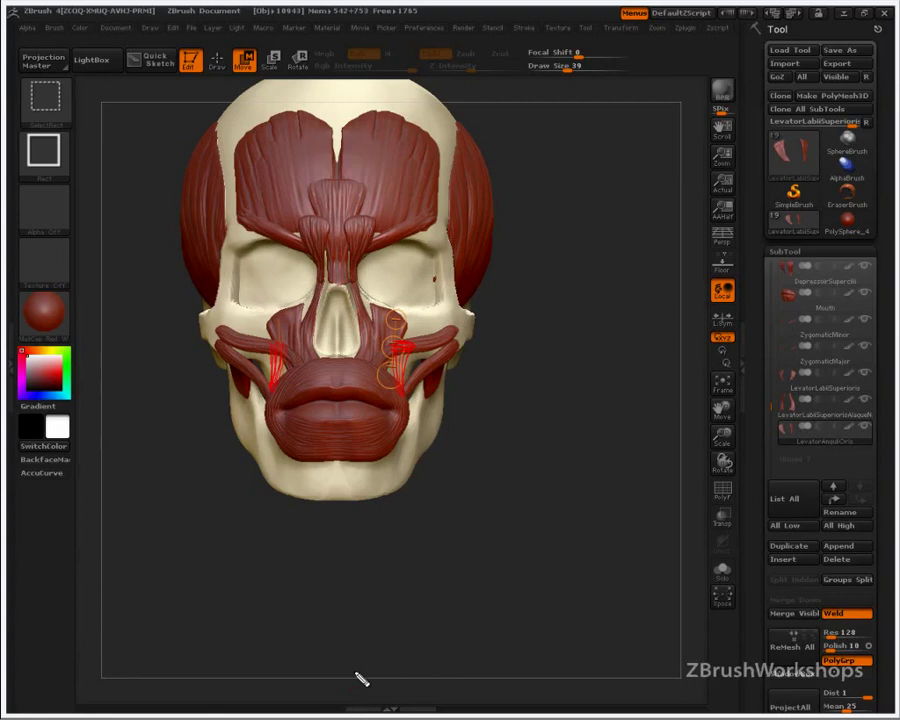
pyautogui.press('Escape')
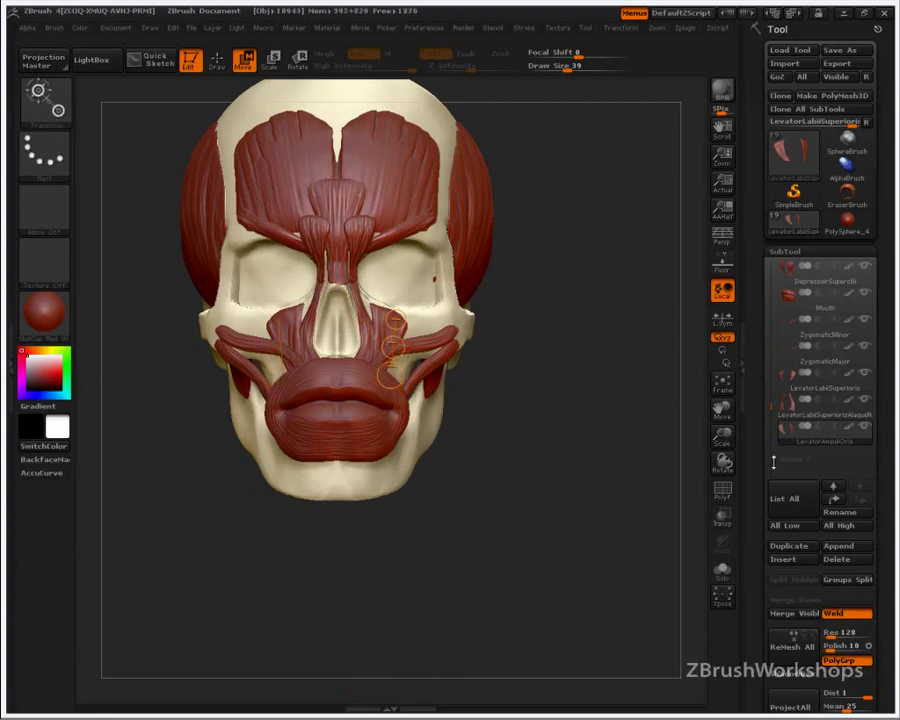
# Step: Reposition LevatorAnguliOris lower and farther back beneath LevatorLabiiSuperioris with Transpose Move, and adjust its angle with Transpose Rotate
pyautogui.moveTo(394, 348); pyautogui.dragTo(386, 562)
pyautogui.moveTo(482, 481); pyautogui.dragTo(444, 465)
pyautogui.moveTo(420, 371); pyautogui.dragTo(267, 371)
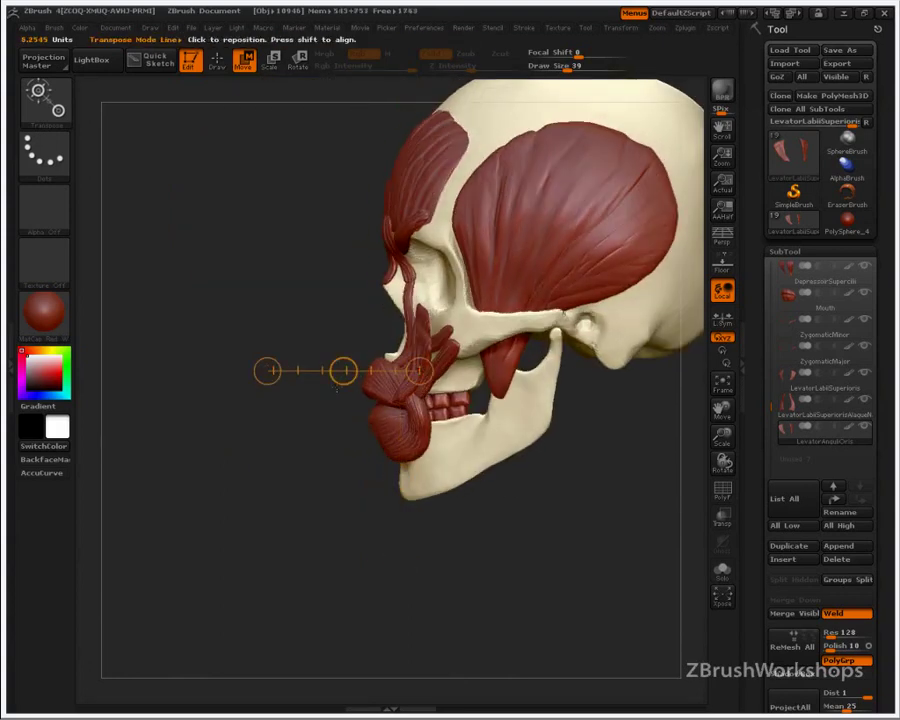
pyautogui.moveTo(343, 371); pyautogui.dragTo(356, 370)
pyautogui.moveTo(305, 467); pyautogui.dragTo(446, 484)
pyautogui.moveTo(420, 347)
pyautogui.mouseDown()
pyautogui.moveTo(575, 362)
pyautogui.moveTo(577, 345)
pyautogui.moveTo(579, 381)
pyautogui.moveTo(589, 381)
pyautogui.mouseUp()
pyautogui.press('r')
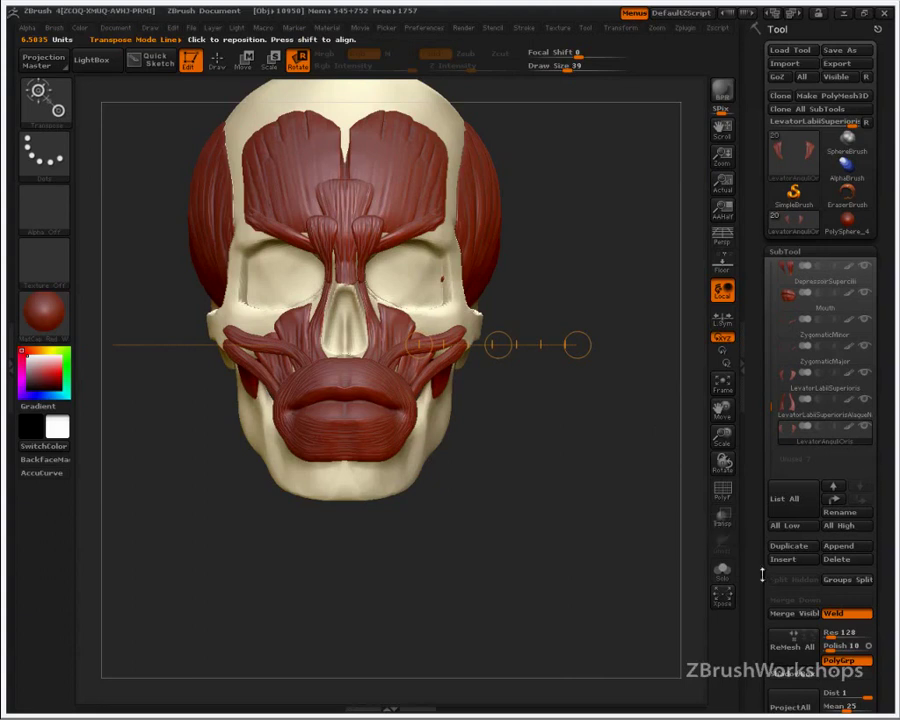
# Step: Hide every subtool except LevatorAnguliOris, and show the skull again for reference
pyautogui.click(867, 431)
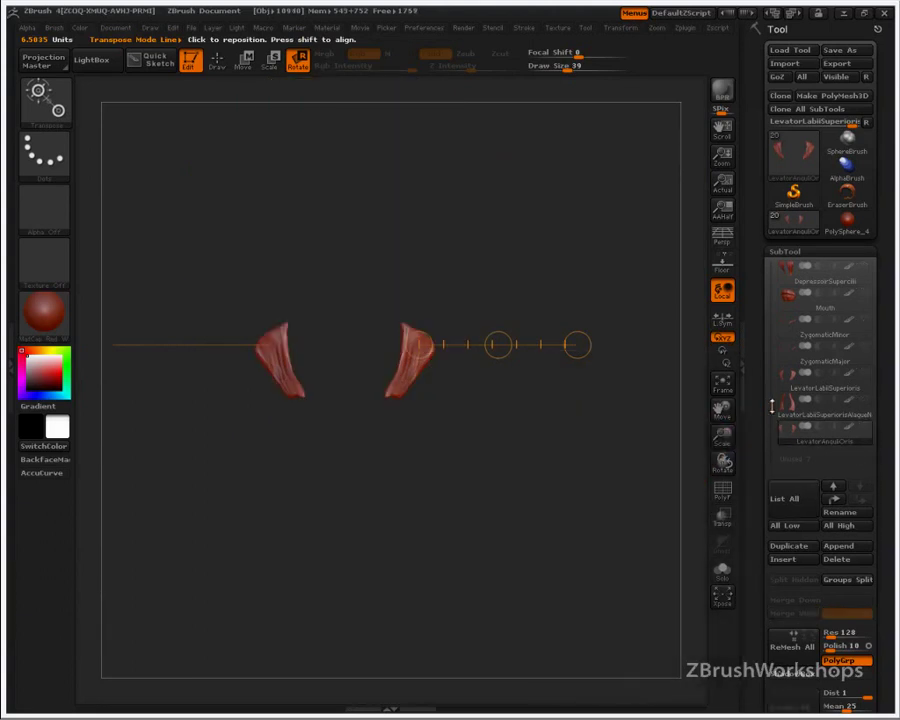
pyautogui.moveTo(771, 405); pyautogui.dragTo(773, 251)
pyautogui.click(866, 268)
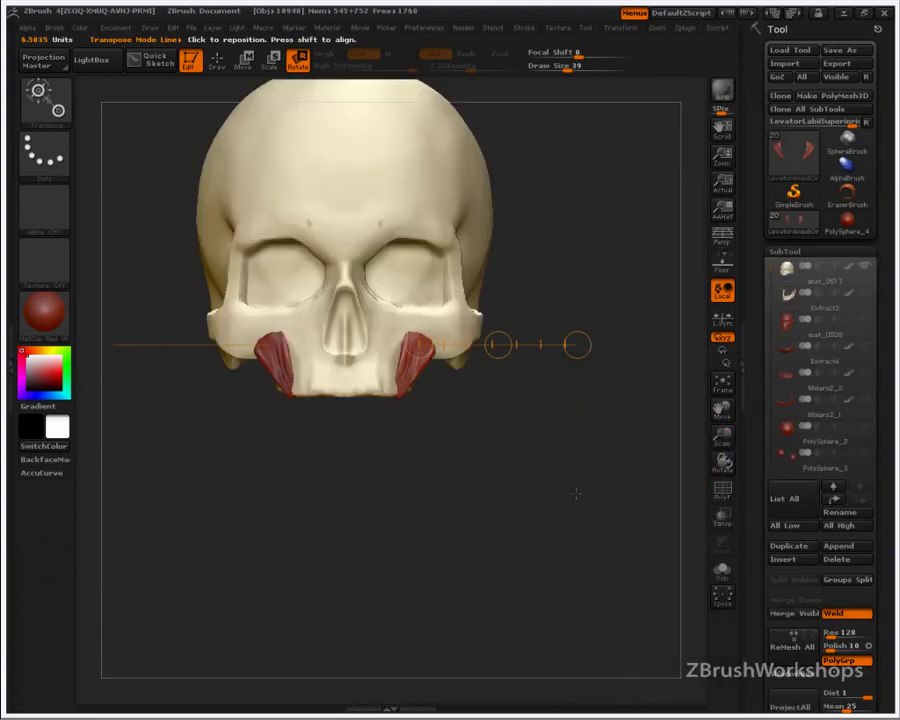
pyautogui.moveTo(587, 481); pyautogui.dragTo(555, 481)
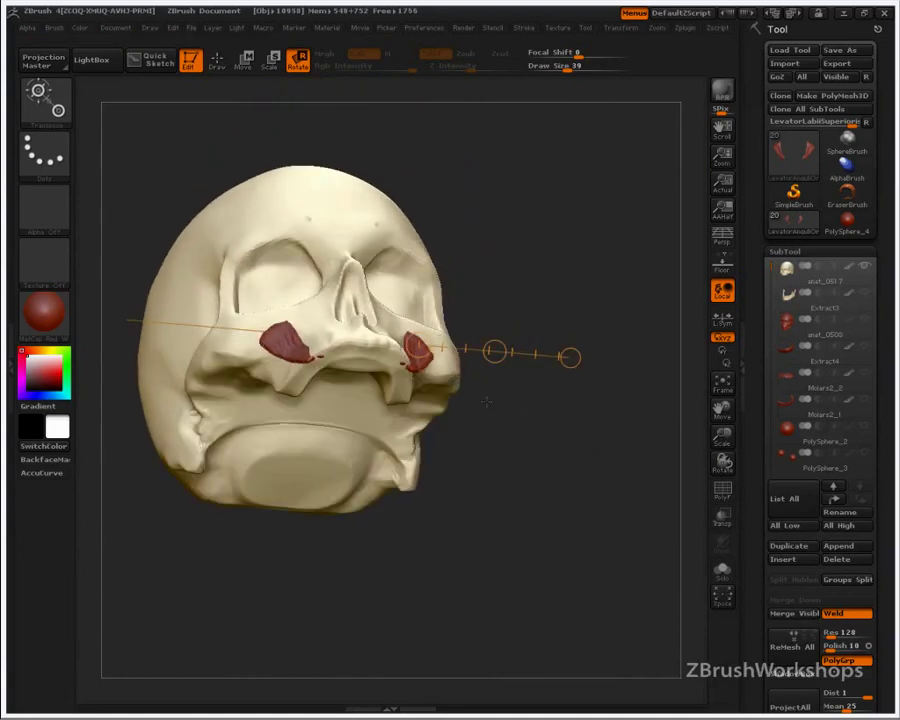
# Step: With Move Elastic at draw size 37, pull LevatorAnguliOris along the upper jaw so it fits the skull surface
pyautogui.click(216, 61)
pyautogui.press('b')
pyautogui.press('m')
pyautogui.press('e')
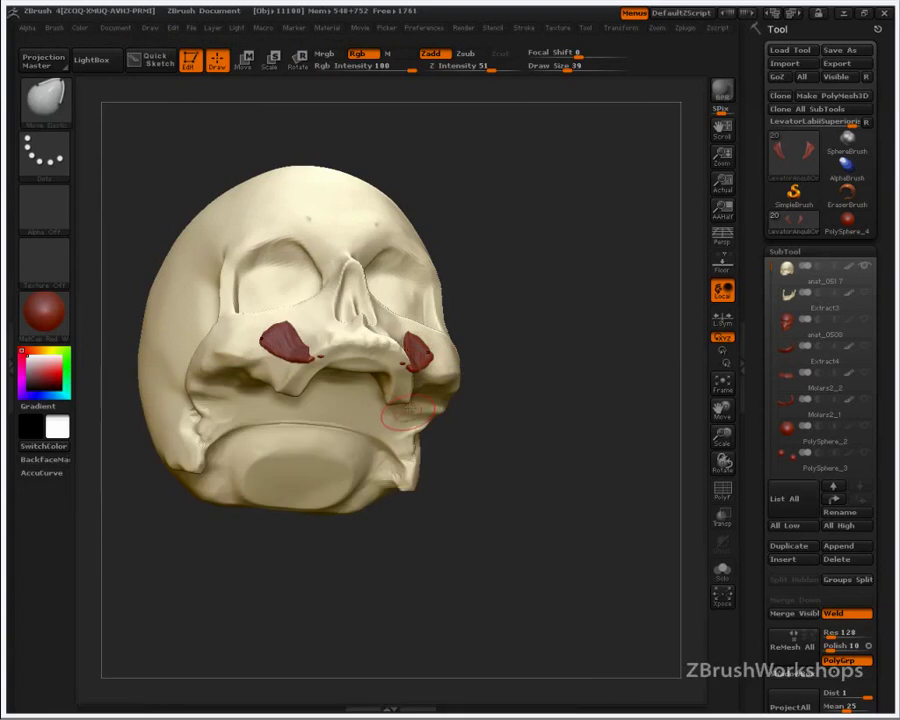
pyautogui.press('s')
pyautogui.moveTo(416, 370); pyautogui.dragTo(428, 370)
pyautogui.moveTo(558, 387); pyautogui.dragTo(525, 275)
pyautogui.moveTo(391, 322)
pyautogui.mouseDown()
pyautogui.moveTo(408, 317)
pyautogui.moveTo(425, 333)
pyautogui.mouseUp()
pyautogui.moveTo(417, 313)
pyautogui.mouseDown()
pyautogui.moveTo(534, 521)
pyautogui.moveTo(438, 398)
pyautogui.moveTo(400, 288)
pyautogui.moveTo(396, 317)
pyautogui.moveTo(411, 362)
pyautogui.mouseUp()
pyautogui.press('s')
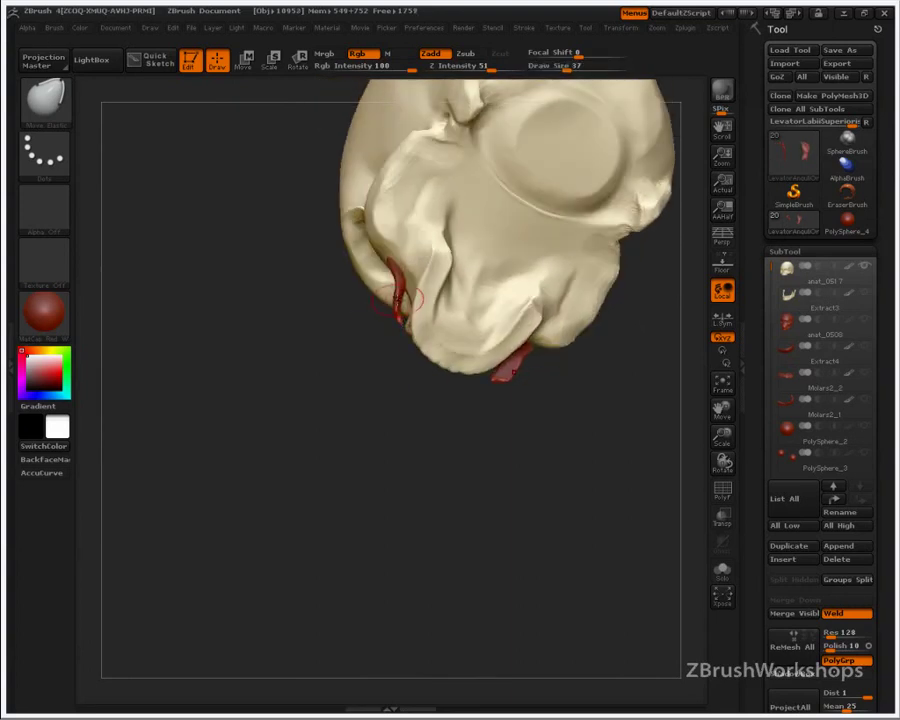
pyautogui.moveTo(348, 317); pyautogui.dragTo(496, 348)
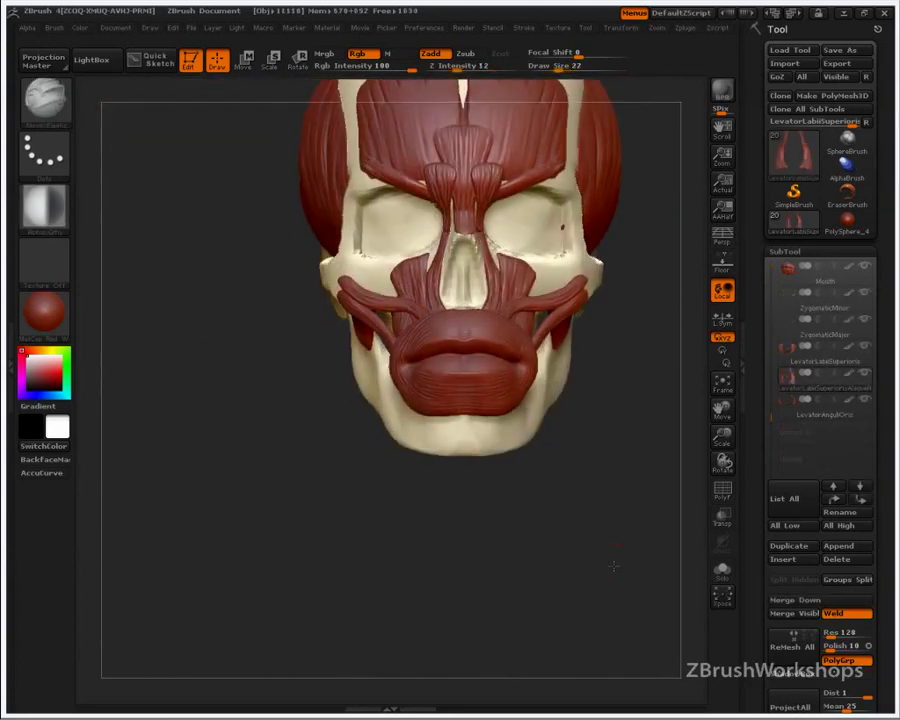
pyautogui.moveTo(613, 566); pyautogui.dragTo(604, 595)
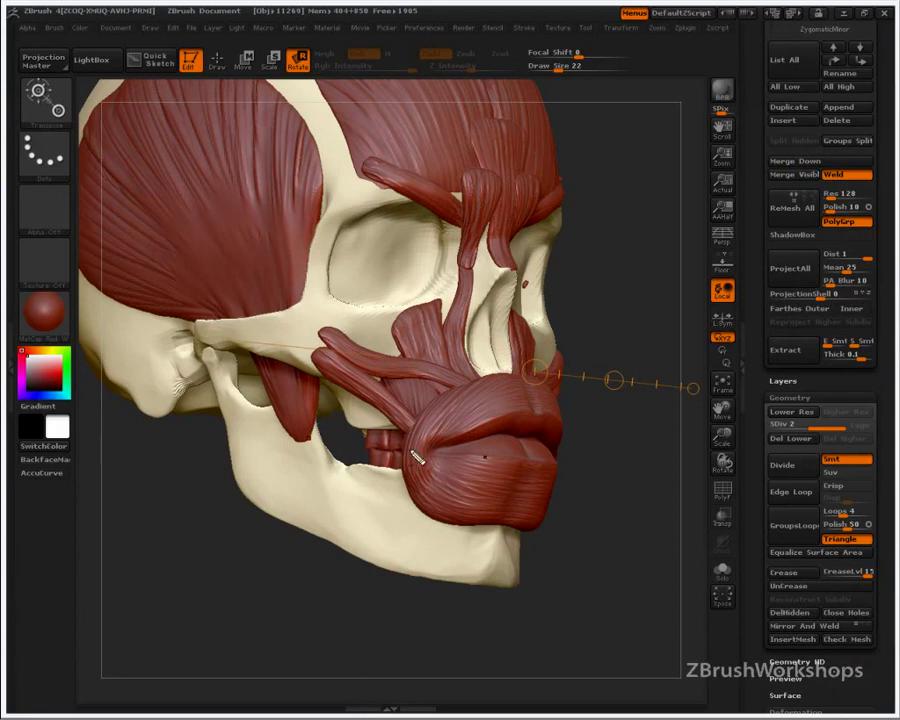
pyautogui.moveTo(409, 489)
pyautogui.mouseDown()
pyautogui.moveTo(421, 561)
pyautogui.moveTo(478, 565)
pyautogui.mouseUp()
pyautogui.moveTo(430, 468); pyautogui.dragTo(488, 555)
pyautogui.moveTo(430, 552); pyautogui.dragTo(440, 573)
pyautogui.moveTo(443, 550)
pyautogui.mouseDown()
pyautogui.moveTo(452, 570)
pyautogui.moveTo(467, 569)
pyautogui.mouseUp()
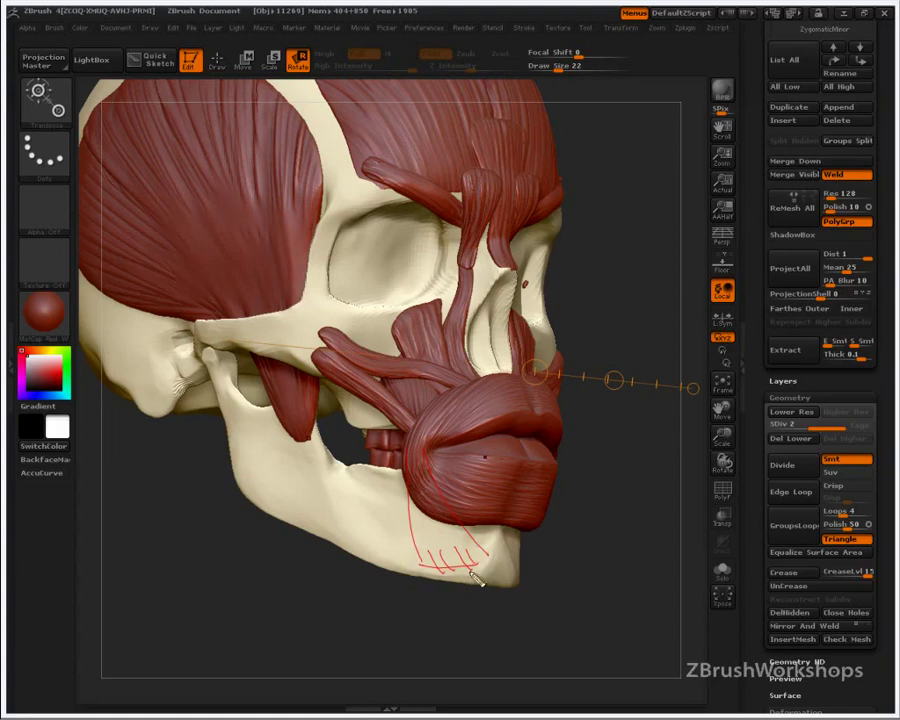
pyautogui.moveTo(403, 568)
pyautogui.mouseDown()
pyautogui.moveTo(464, 573)
pyautogui.moveTo(460, 581)
pyautogui.moveTo(433, 573)
pyautogui.mouseUp()
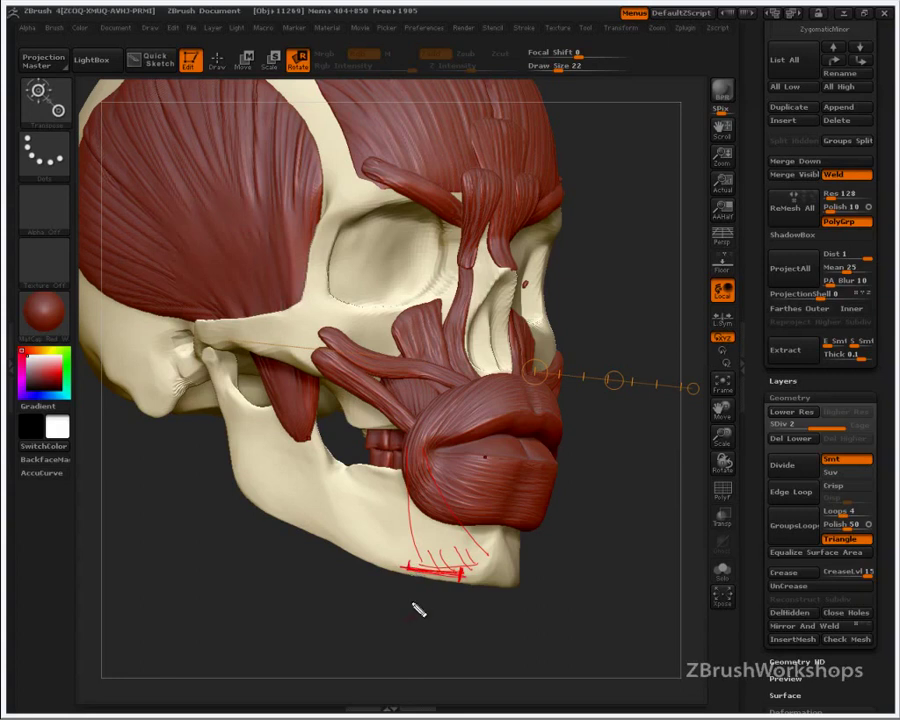
pyautogui.moveTo(419, 447)
pyautogui.mouseDown()
pyautogui.moveTo(422, 559)
pyautogui.moveTo(438, 565)
pyautogui.mouseUp()
pyautogui.moveTo(425, 473)
pyautogui.mouseDown()
pyautogui.moveTo(448, 556)
pyautogui.moveTo(479, 562)
pyautogui.moveTo(427, 567)
pyautogui.mouseUp()
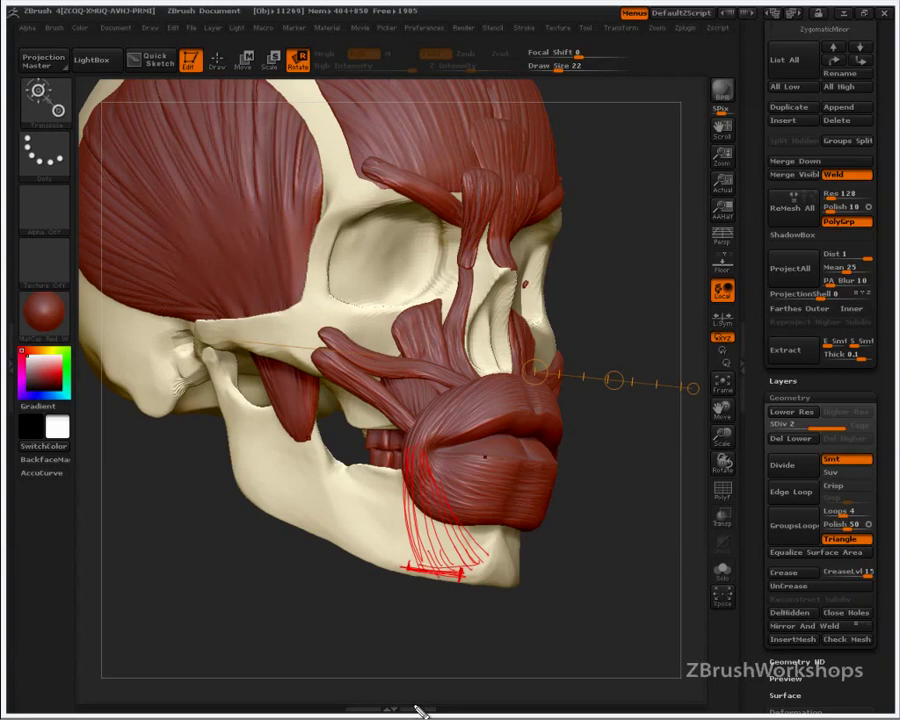
pyautogui.moveTo(447, 558); pyautogui.dragTo(487, 580)
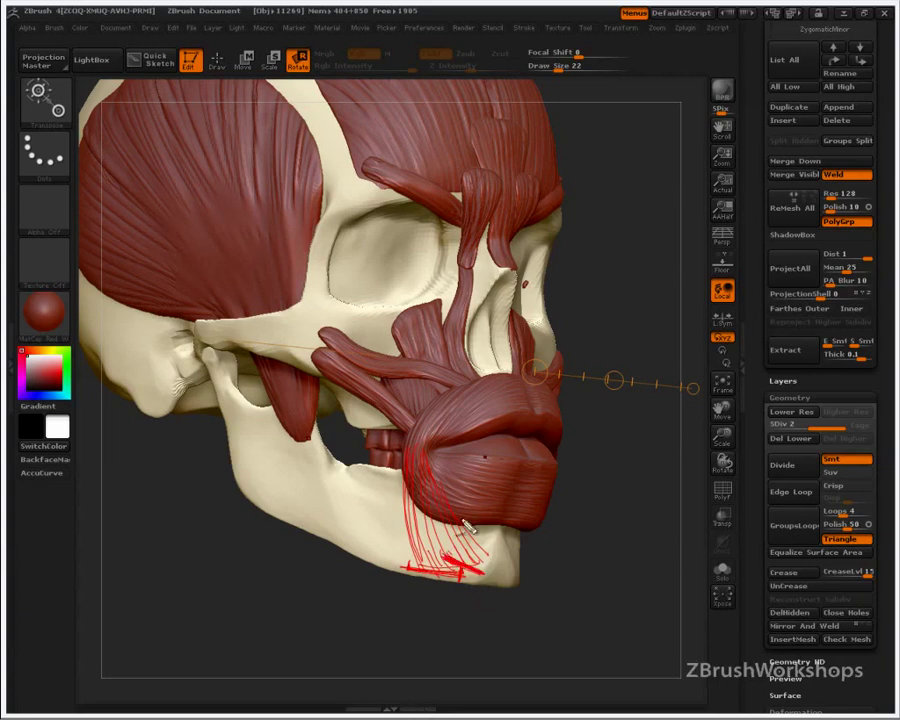
pyautogui.moveTo(458, 503)
pyautogui.mouseDown()
pyautogui.moveTo(438, 545)
pyautogui.moveTo(439, 555)
pyautogui.moveTo(452, 555)
pyautogui.mouseUp()
pyautogui.moveTo(473, 497); pyautogui.dragTo(464, 562)
pyautogui.moveTo(480, 498)
pyautogui.mouseDown()
pyautogui.moveTo(479, 569)
pyautogui.moveTo(459, 552)
pyautogui.mouseUp()
pyautogui.moveTo(460, 505); pyautogui.dragTo(442, 555)
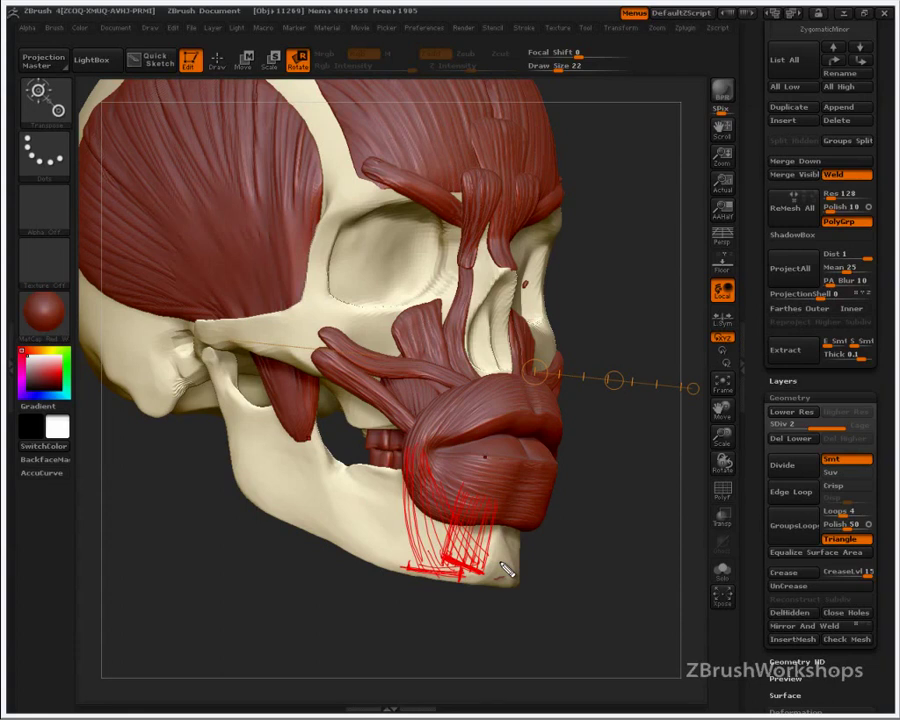
pyautogui.press('Escape')
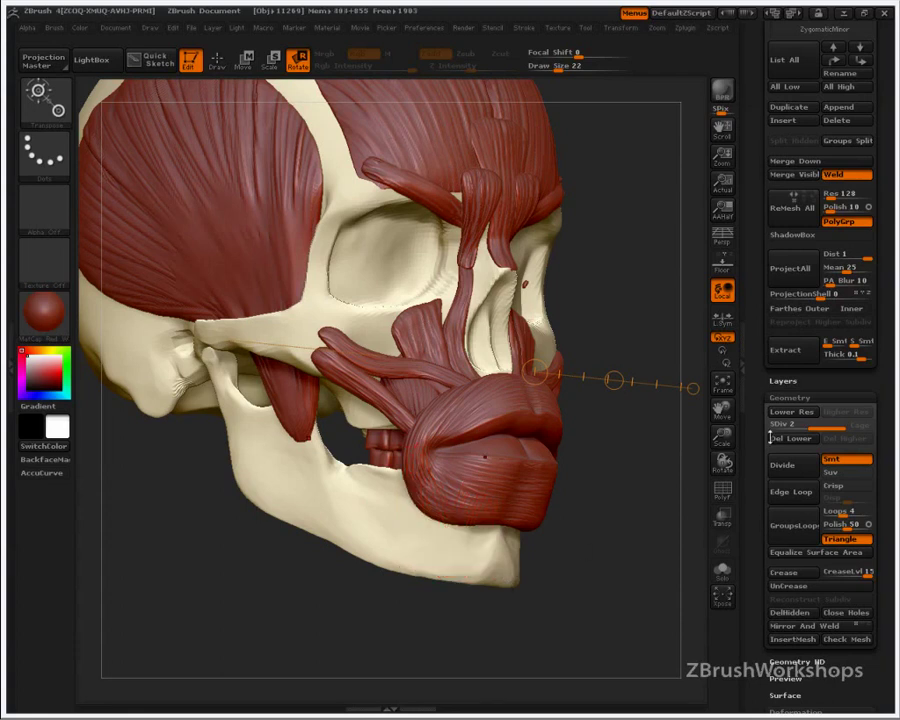
# Step: Duplicate LevatorLabiiSuperioris again and place the copy at the end of the subtool list, below LevatorAnguliOris
pyautogui.moveTo(754, 313); pyautogui.dragTo(768, 615)
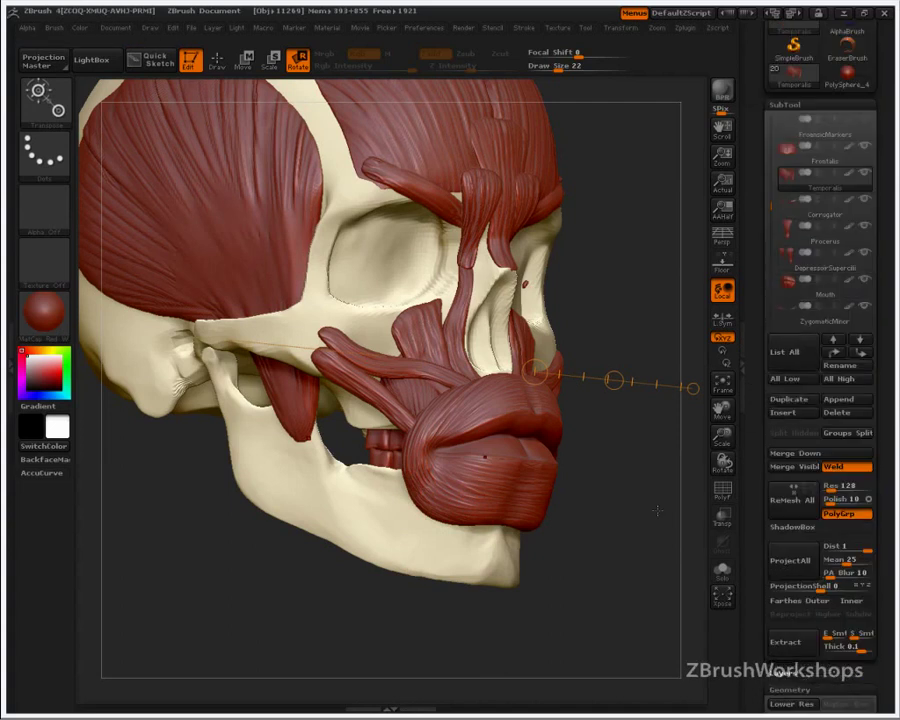
pyautogui.moveTo(612, 574); pyautogui.dragTo(644, 595)
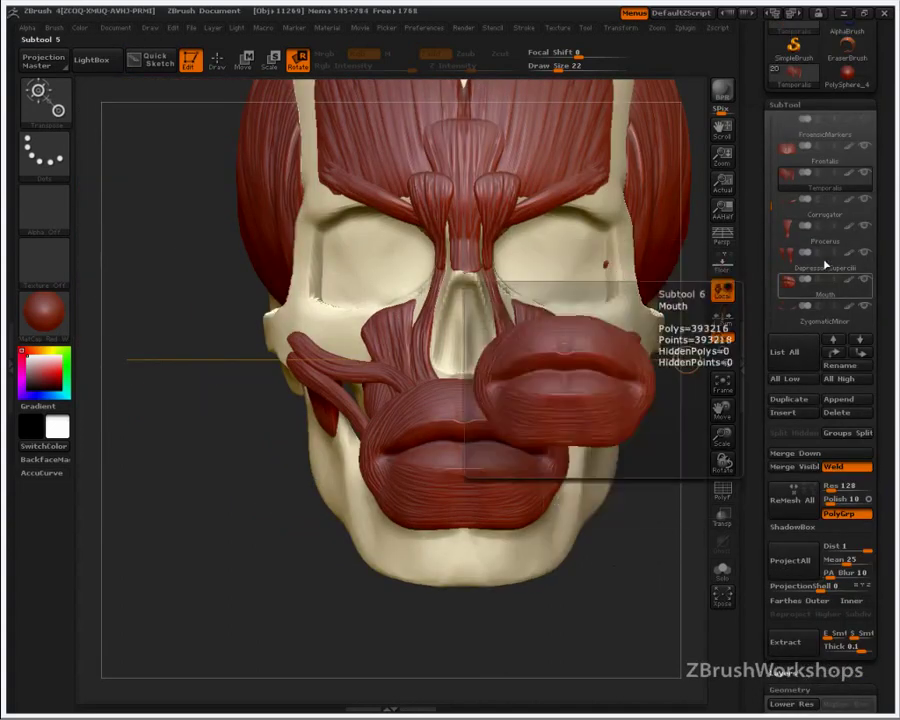
pyautogui.moveTo(771, 204); pyautogui.dragTo(771, 320)
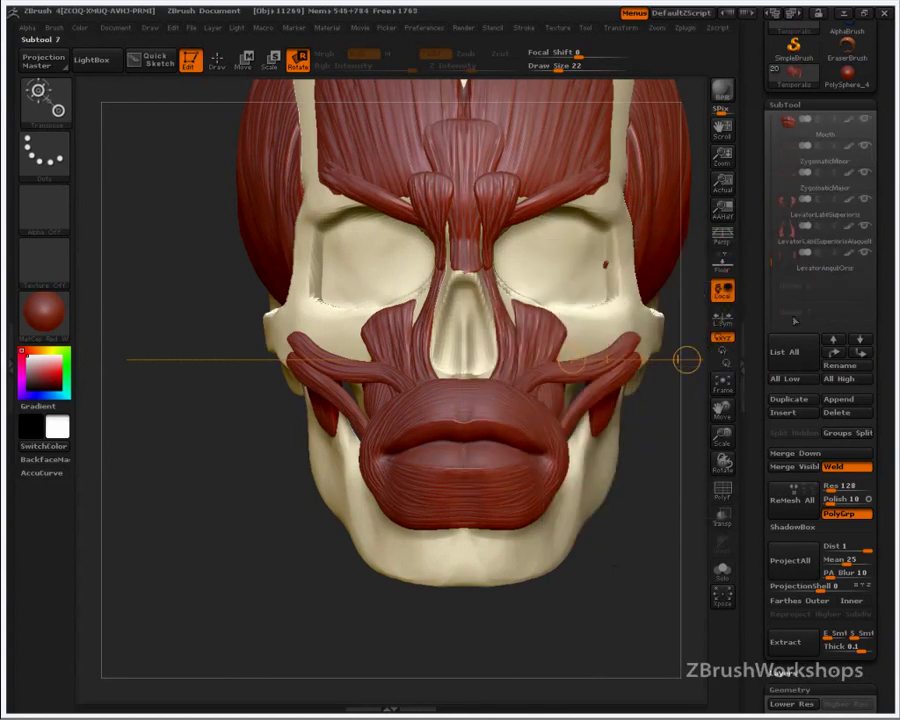
pyautogui.click(789, 216)
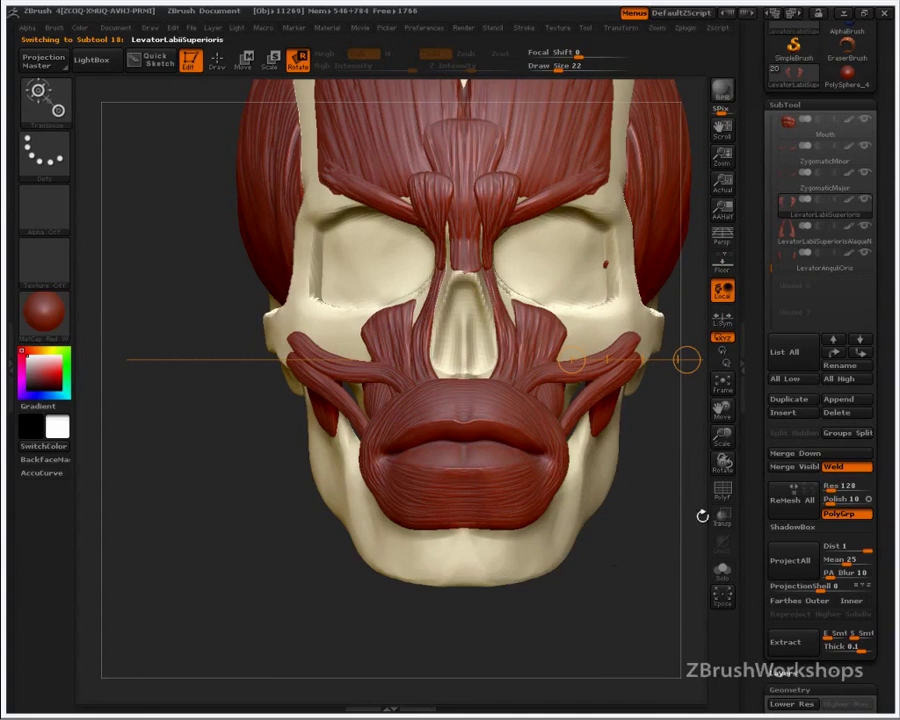
pyautogui.click(789, 399)
pyautogui.click(860, 354)
pyautogui.click(860, 354)
pyautogui.click(860, 354)
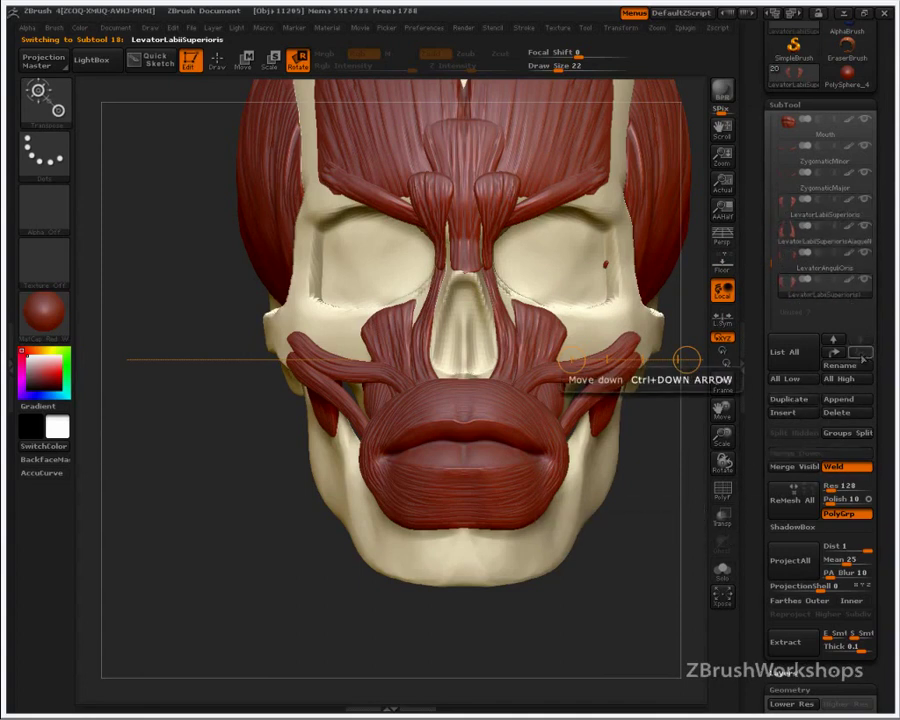
# Step: Rename the new LevatorLabiiSuperioris copy as DepressorAnguliOris
pyautogui.click(841, 366)
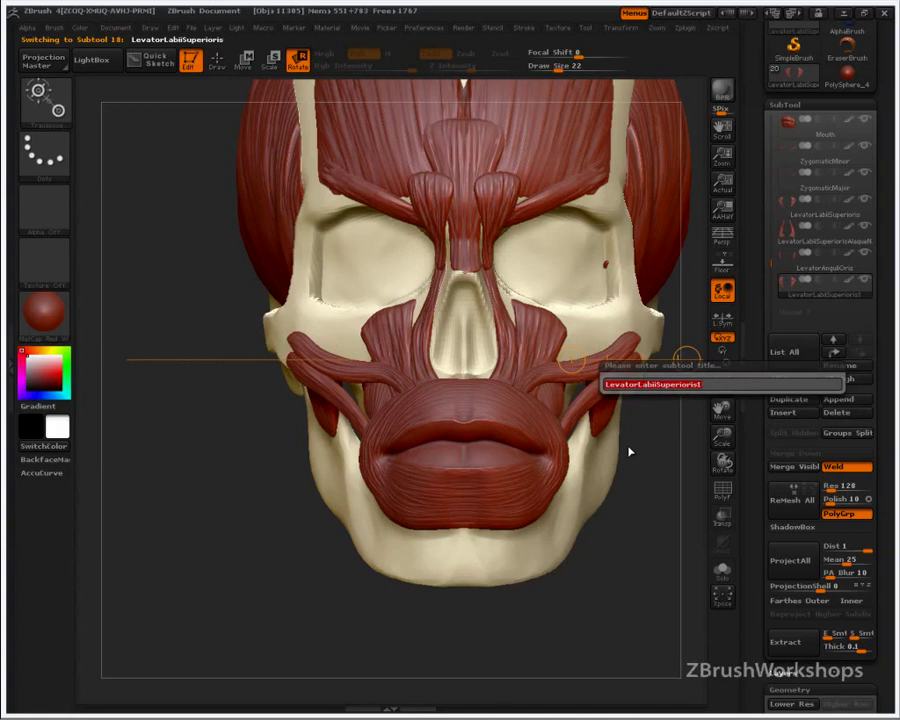
pyautogui.write('DepressorAnguliOris')
pyautogui.press('Return')
# Step: Move DepressorAnguliOris down from the cheek to the side of the lower lip with Transpose Move
pyautogui.hotkey('shift', 't')
pyautogui.press('w')
pyautogui.moveTo(396, 356)
pyautogui.mouseDown()
pyautogui.moveTo(359, 405)
pyautogui.moveTo(202, 470)
pyautogui.mouseUp()
pyautogui.moveTo(299, 414)
pyautogui.mouseDown()
pyautogui.moveTo(269, 473)
pyautogui.moveTo(255, 550)
pyautogui.moveTo(270, 554)
pyautogui.moveTo(264, 540)
pyautogui.mouseUp()
pyautogui.moveTo(370, 525); pyautogui.dragTo(313, 625)
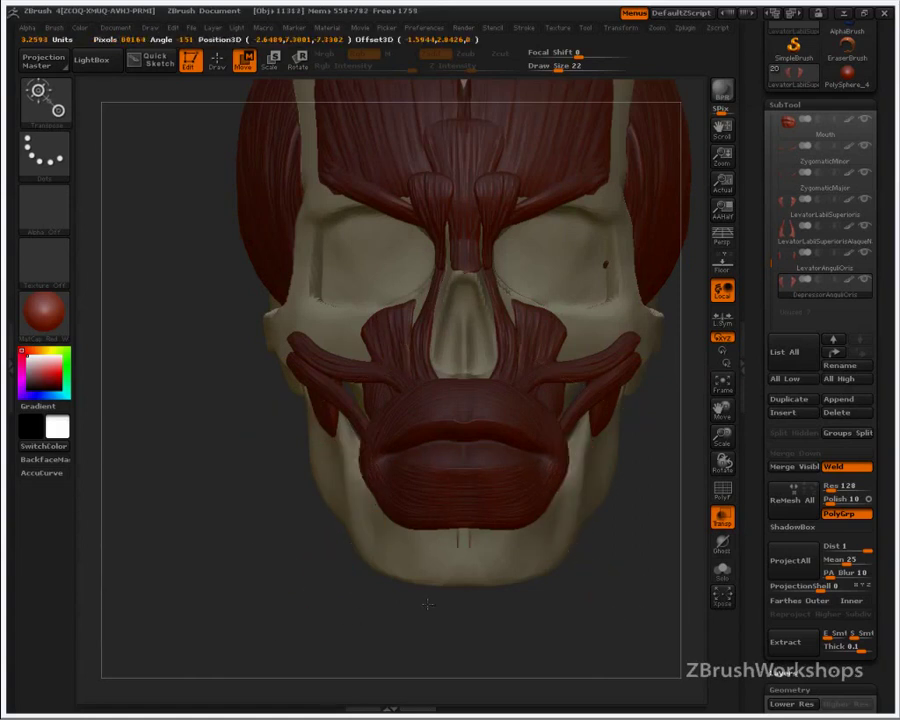
# Step: Rotate DepressorAnguliOris with Transpose Rotate and set it between the mouth corner and the lower jaw edge
pyautogui.click(299, 62)
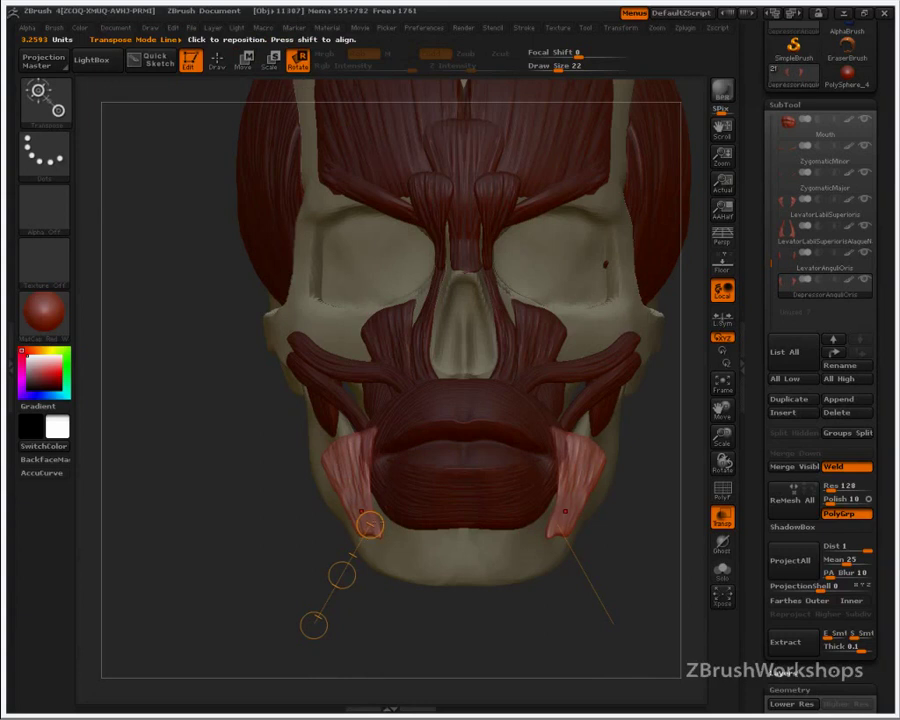
pyautogui.moveTo(313, 625); pyautogui.dragTo(259, 654)
pyautogui.moveTo(347, 441)
pyautogui.mouseDown()
pyautogui.moveTo(366, 524)
pyautogui.moveTo(305, 468)
pyautogui.moveTo(314, 590)
pyautogui.mouseUp()
pyautogui.moveTo(350, 505)
pyautogui.mouseDown()
pyautogui.moveTo(318, 515)
pyautogui.moveTo(356, 522)
pyautogui.mouseUp()
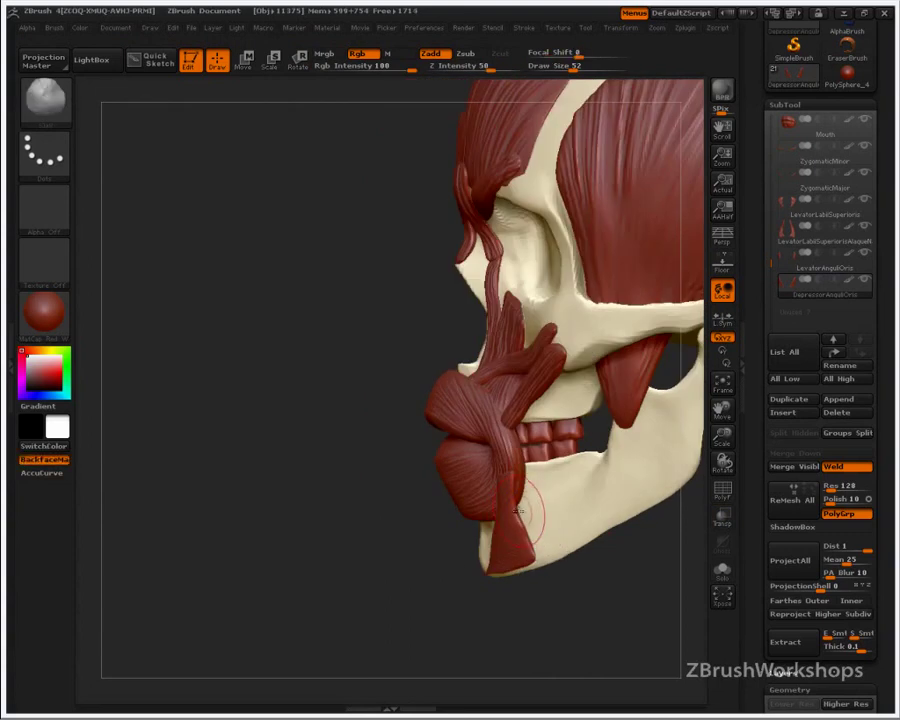
# Step: Shape DepressorAnguliOris over the jaw with the Move brush, narrow at the mouth corner and wide at the jawline, and subdivide it
pyautogui.press('b')
pyautogui.press('m')
pyautogui.press('v')
pyautogui.press('s')
pyautogui.moveTo(515, 509)
pyautogui.mouseDown()
pyautogui.moveTo(504, 509)
pyautogui.moveTo(521, 511)
pyautogui.mouseUp()
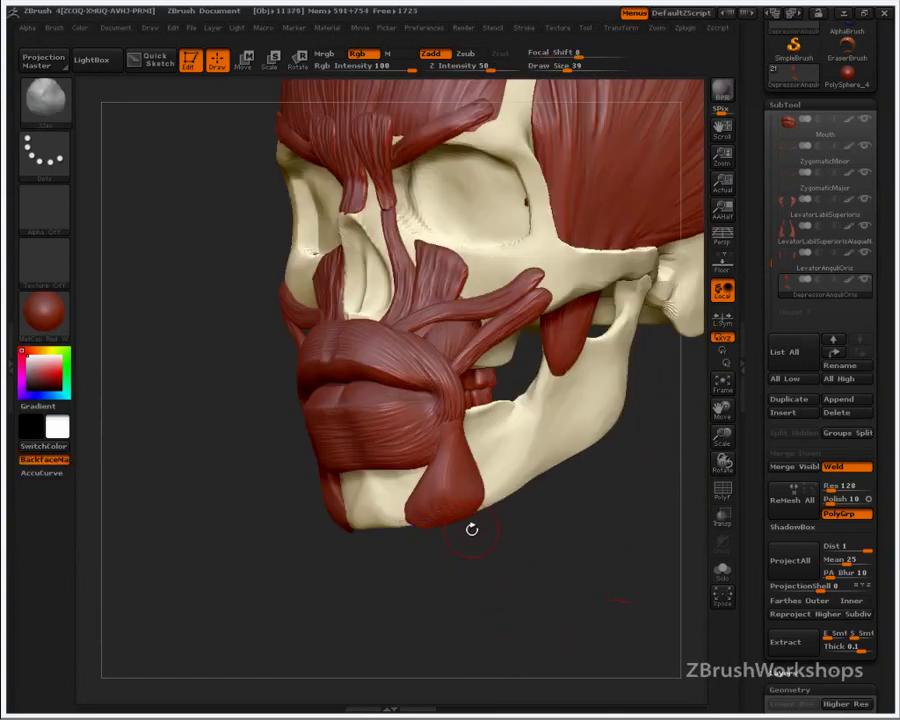
pyautogui.hotkey('ctrl', 'd')
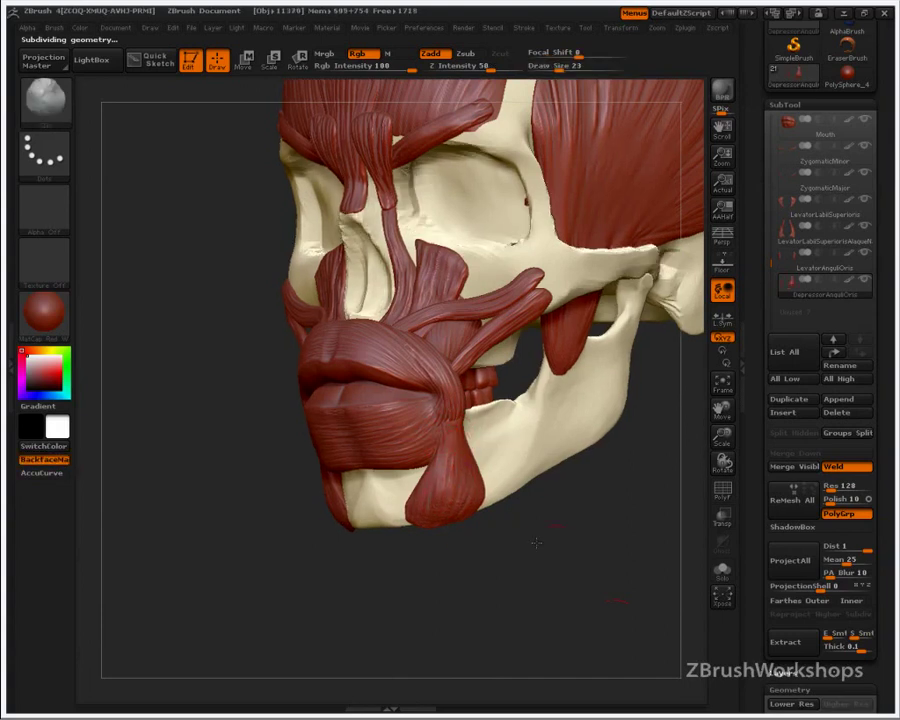
pyautogui.moveTo(536, 543); pyautogui.dragTo(509, 579)
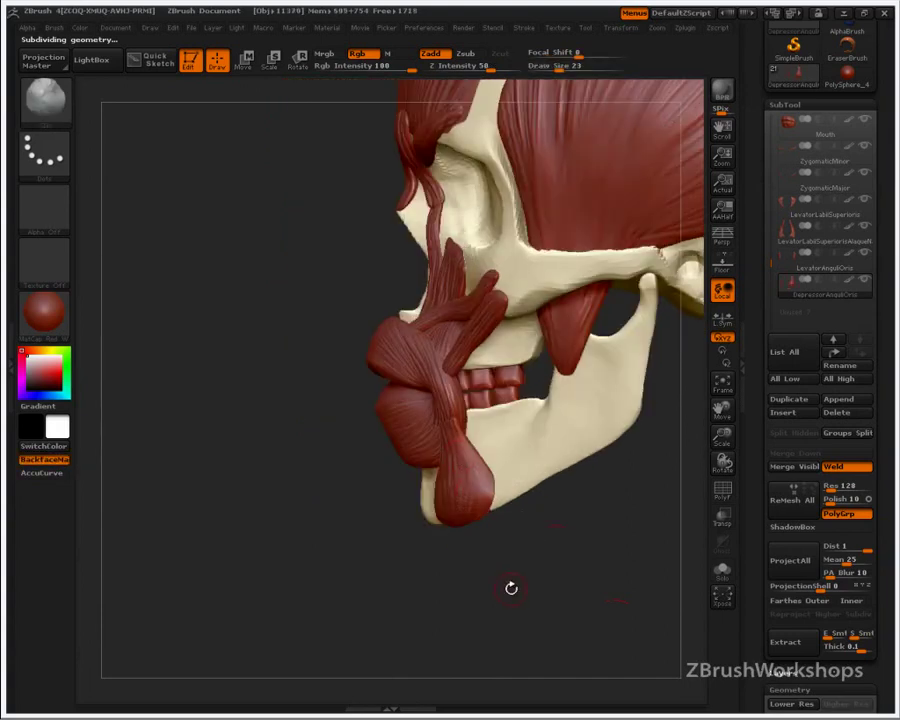
pyautogui.hotkey('ctrl', 'shift', 'd')
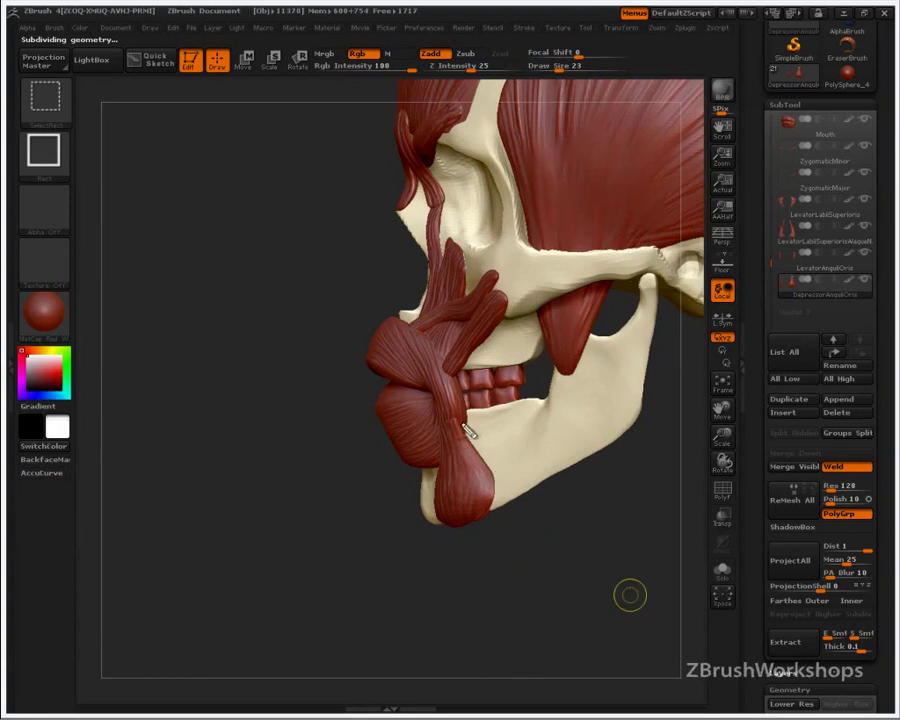
pyautogui.moveTo(455, 411); pyautogui.dragTo(491, 507)
pyautogui.moveTo(453, 409)
pyautogui.mouseDown()
pyautogui.moveTo(495, 476)
pyautogui.moveTo(484, 521)
pyautogui.mouseUp()
pyautogui.moveTo(441, 437); pyautogui.dragTo(431, 497)
pyautogui.moveTo(441, 421)
pyautogui.mouseDown()
pyautogui.moveTo(439, 477)
pyautogui.moveTo(470, 515)
pyautogui.mouseUp()
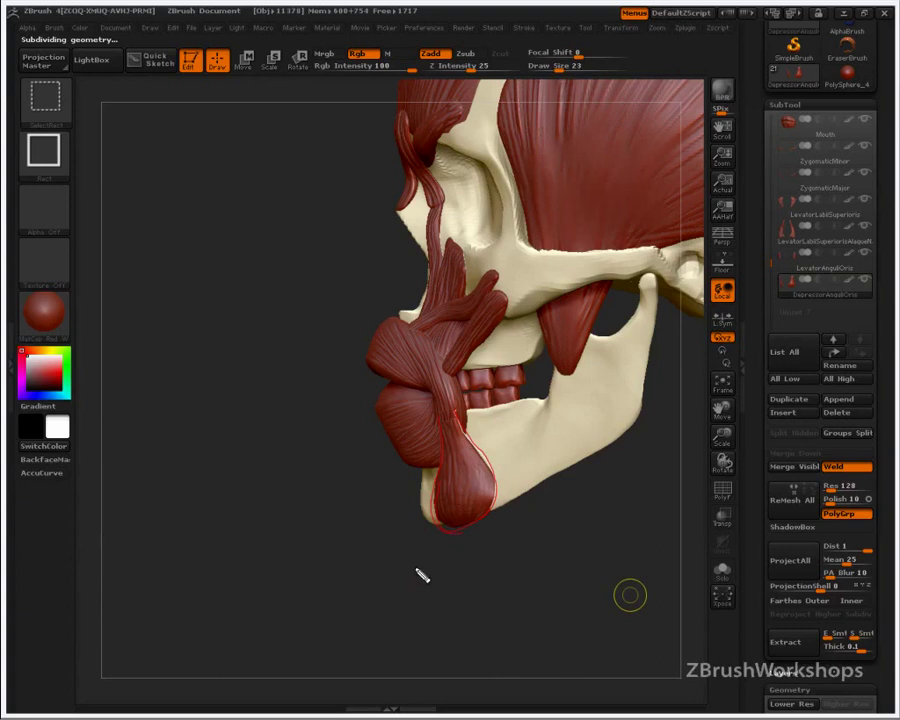
pyautogui.press('Escape')
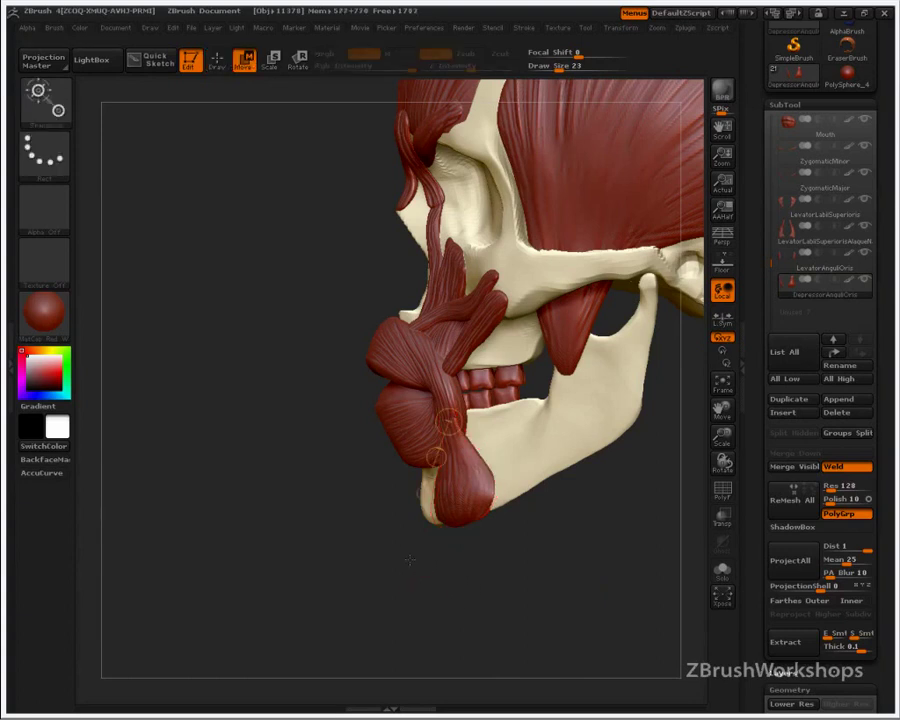
pyautogui.moveTo(455, 582); pyautogui.dragTo(504, 589)
pyautogui.hotkey('ctrl', 'shift', 'd')
pyautogui.moveTo(455, 432)
pyautogui.mouseDown()
pyautogui.moveTo(412, 518)
pyautogui.moveTo(454, 474)
pyautogui.moveTo(452, 518)
pyautogui.mouseUp()
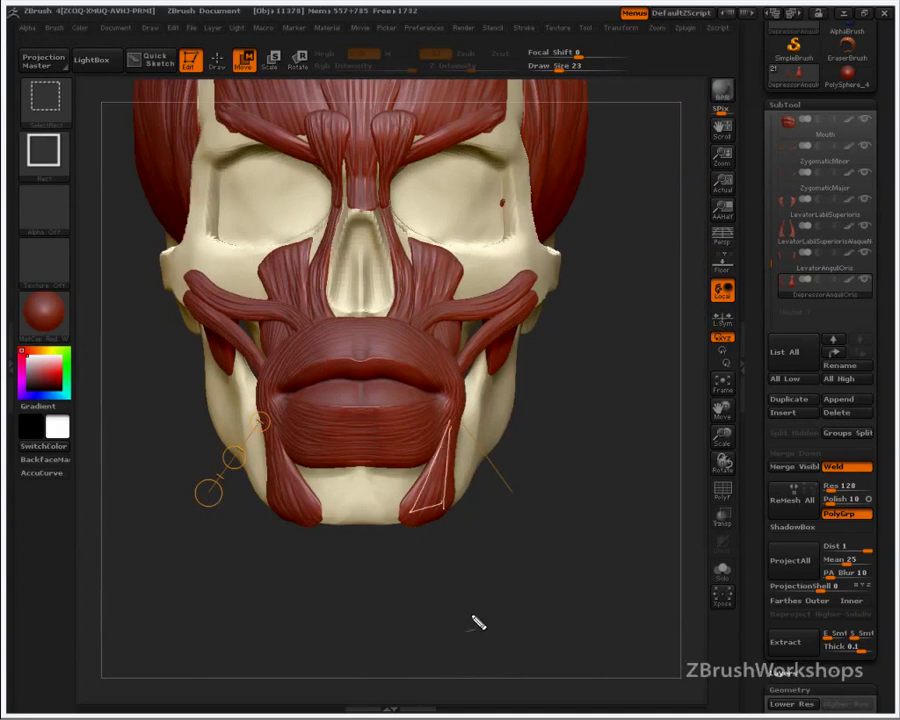
pyautogui.press('Escape')
pyautogui.moveTo(593, 538); pyautogui.dragTo(537, 538)
pyautogui.moveTo(458, 420); pyautogui.dragTo(480, 490)
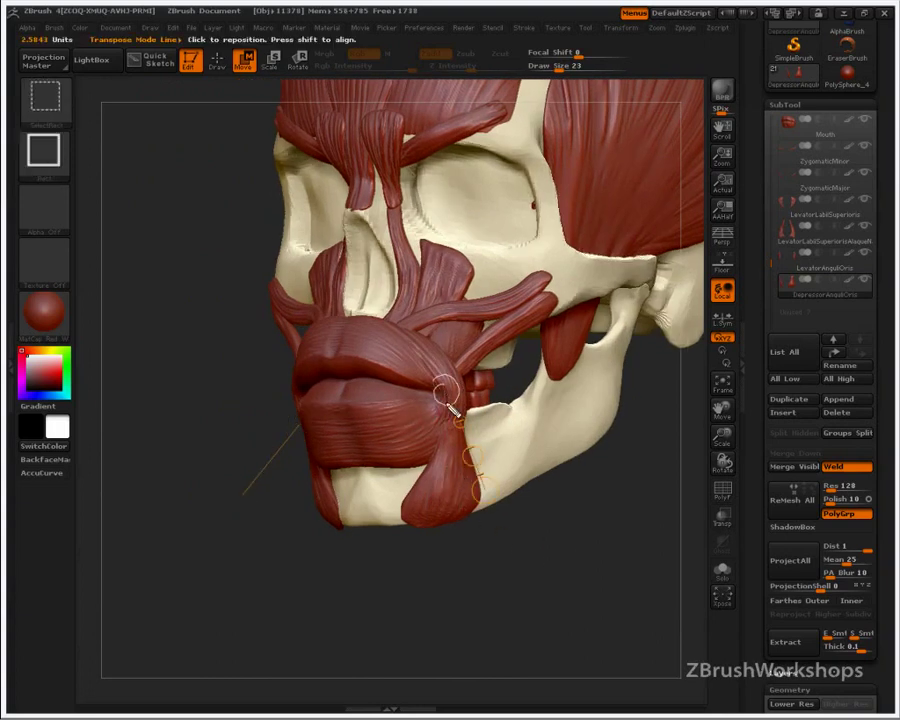
pyautogui.moveTo(451, 408); pyautogui.dragTo(448, 492)
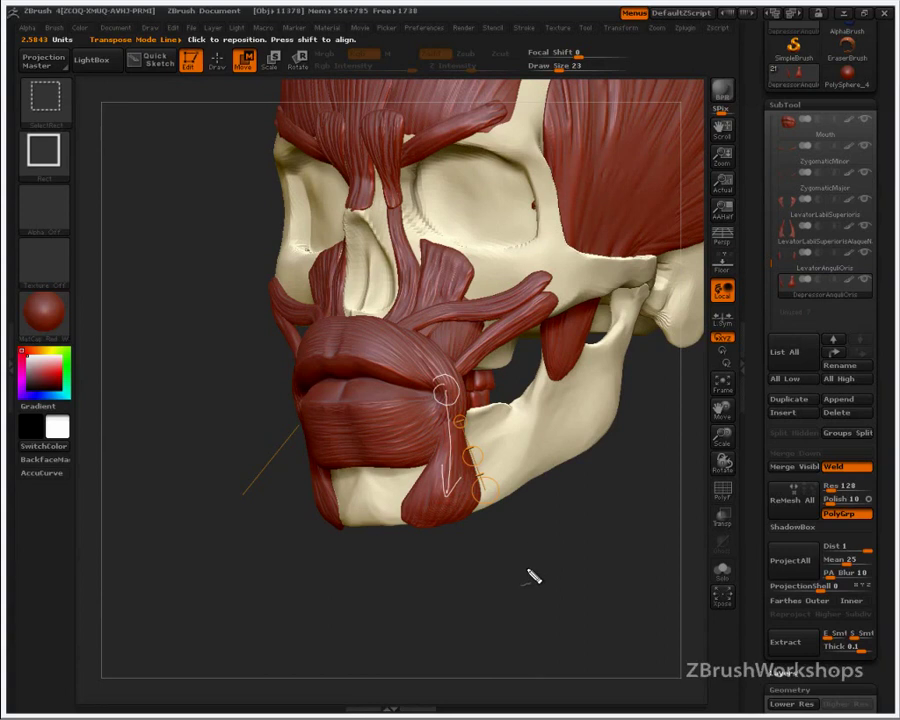
pyautogui.press('Escape')
pyautogui.press('q')
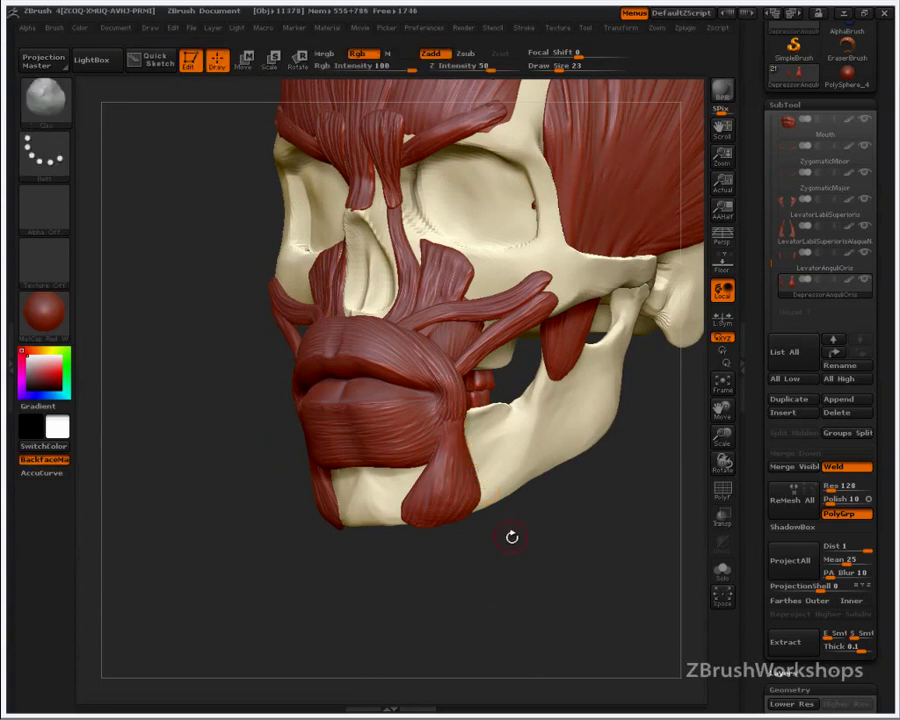
# Step: Duplicate DepressorAnguliOris and rename the copy as DepressorLabiiInferioris
pyautogui.moveTo(543, 594); pyautogui.dragTo(583, 583)
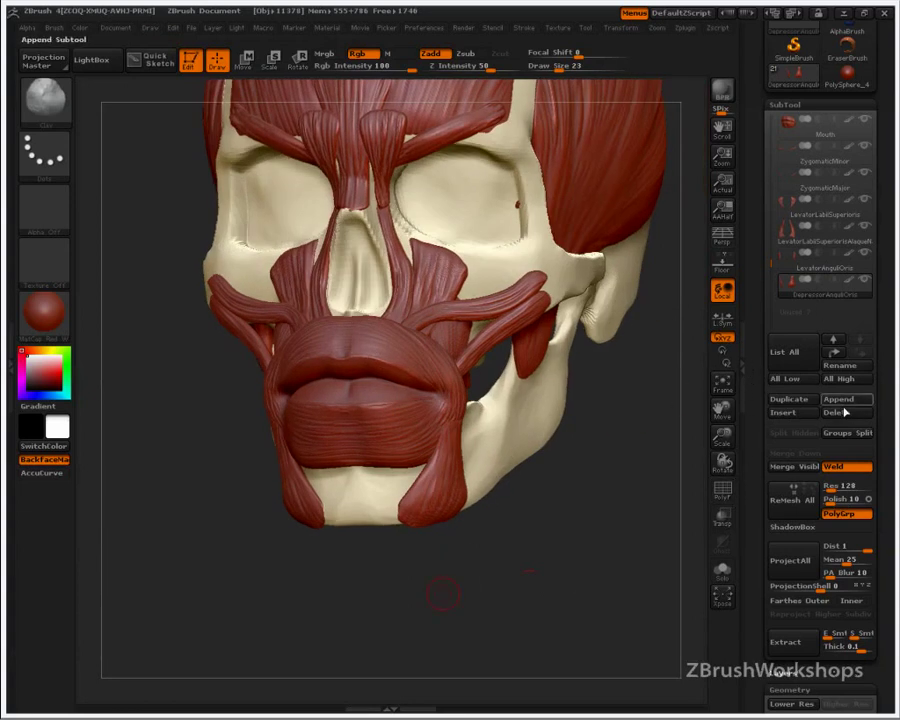
pyautogui.click(789, 399)
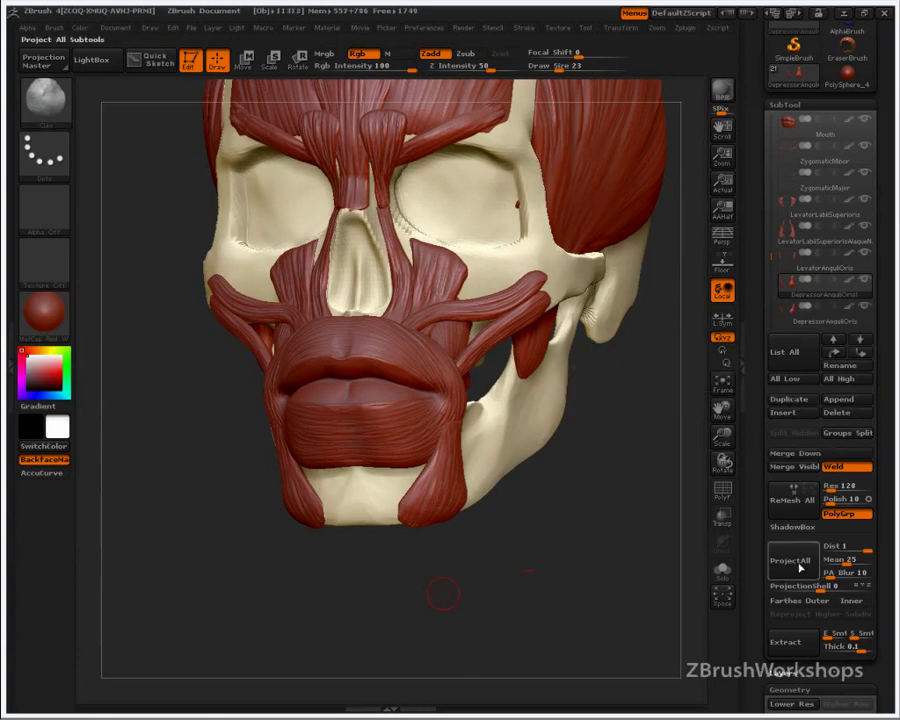
pyautogui.click(843, 365)
pyautogui.press('BackSpace')
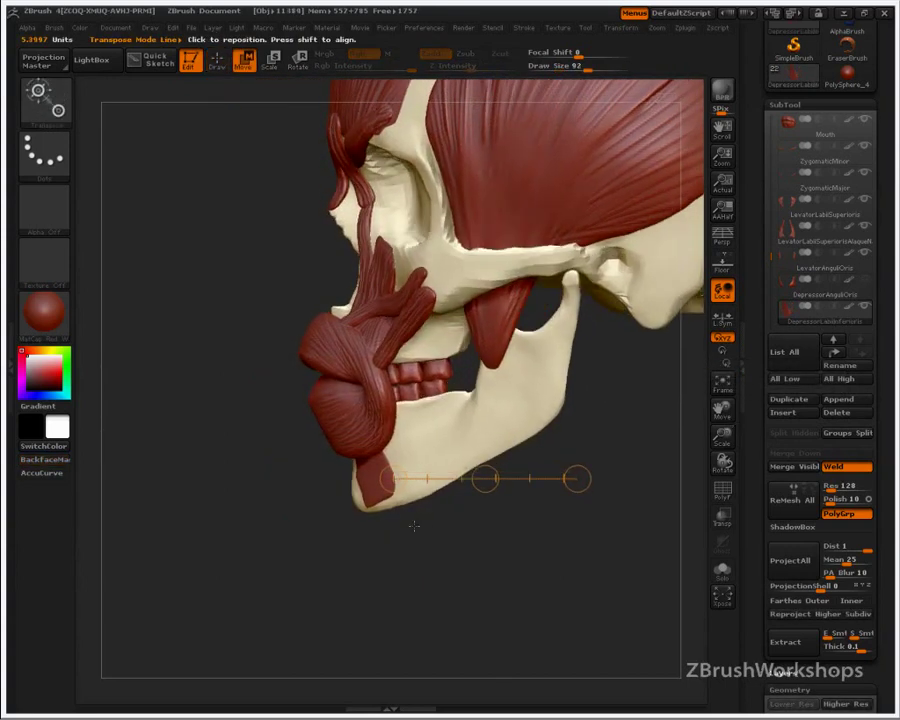
# Step: Reposition DepressorLabiiInferioris on the chin, isolate it, and carve fibers along it with the muscleFibers brush at draw size 37
pyautogui.moveTo(380, 497)
pyautogui.mouseDown()
pyautogui.moveTo(514, 502)
pyautogui.moveTo(484, 441)
pyautogui.moveTo(502, 451)
pyautogui.mouseUp()
pyautogui.press('r')
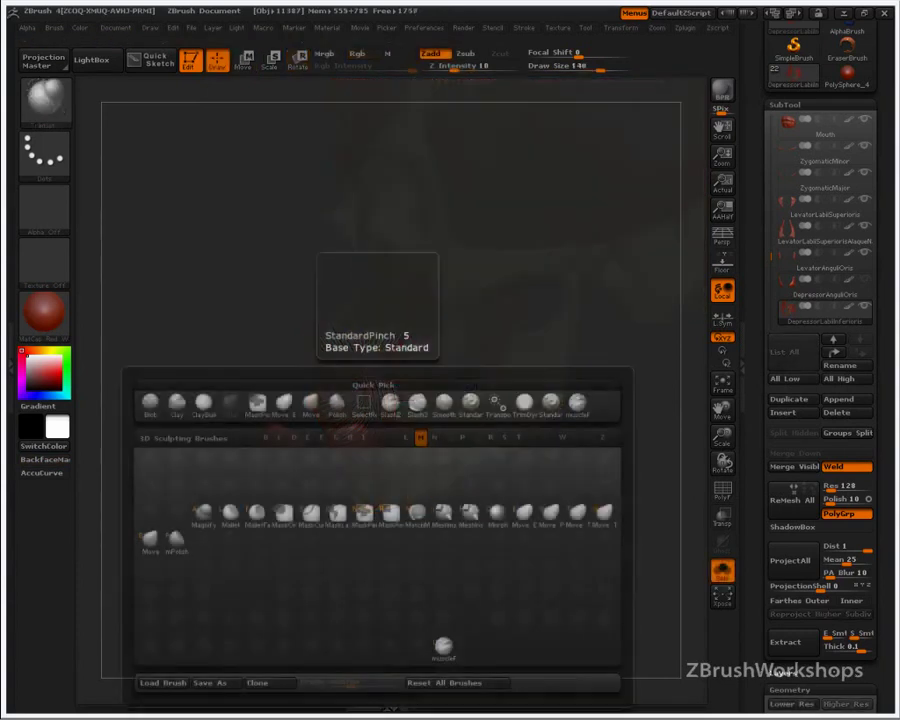
pyautogui.press('s')
pyautogui.moveTo(366, 442); pyautogui.dragTo(339, 438)
pyautogui.moveTo(430, 438)
pyautogui.mouseDown()
pyautogui.moveTo(460, 438)
pyautogui.moveTo(494, 466)
pyautogui.moveTo(484, 416)
pyautogui.mouseUp()
pyautogui.press('s')
pyautogui.moveTo(370, 403); pyautogui.dragTo(365, 402)
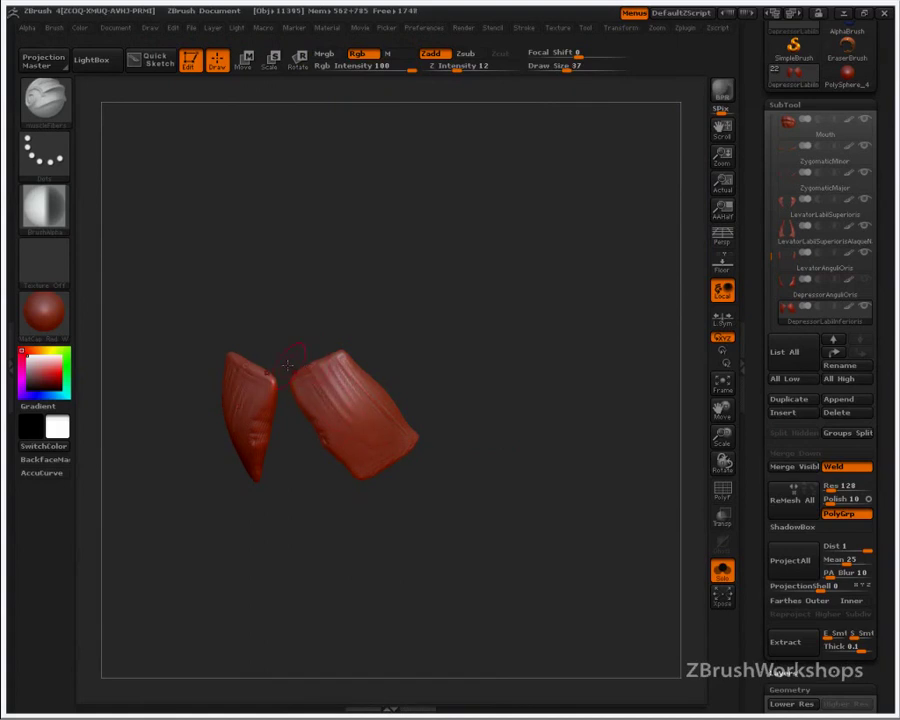
pyautogui.press('shift')
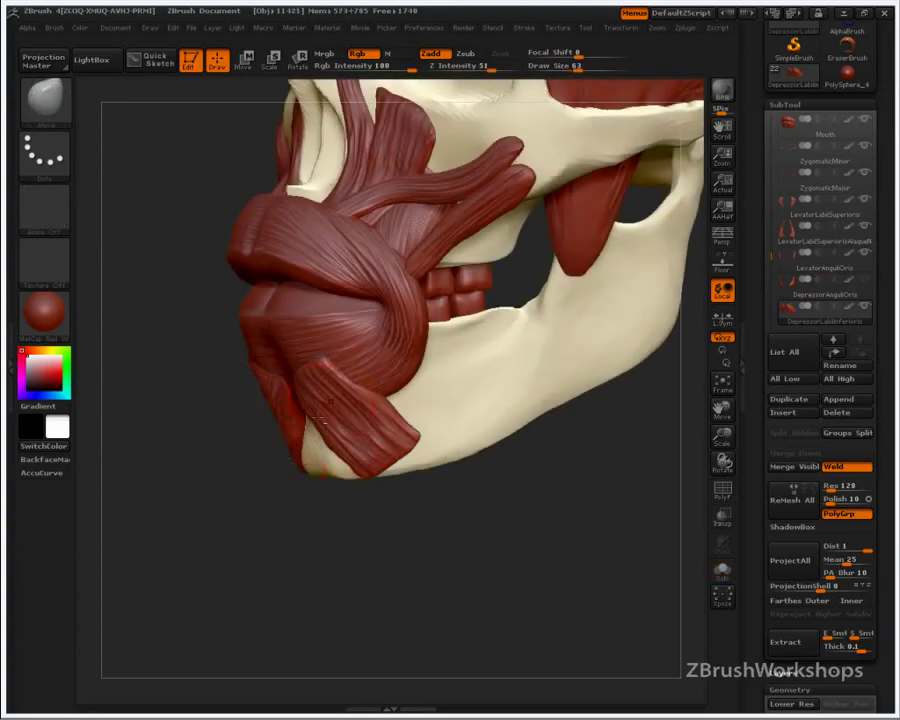
# Step: Pull DepressorLabiiInferioris onto the chin and lower lip with the Move brush at draw size 63
pyautogui.moveTo(265, 496); pyautogui.dragTo(322, 475)
pyautogui.moveTo(268, 458); pyautogui.dragTo(292, 421)
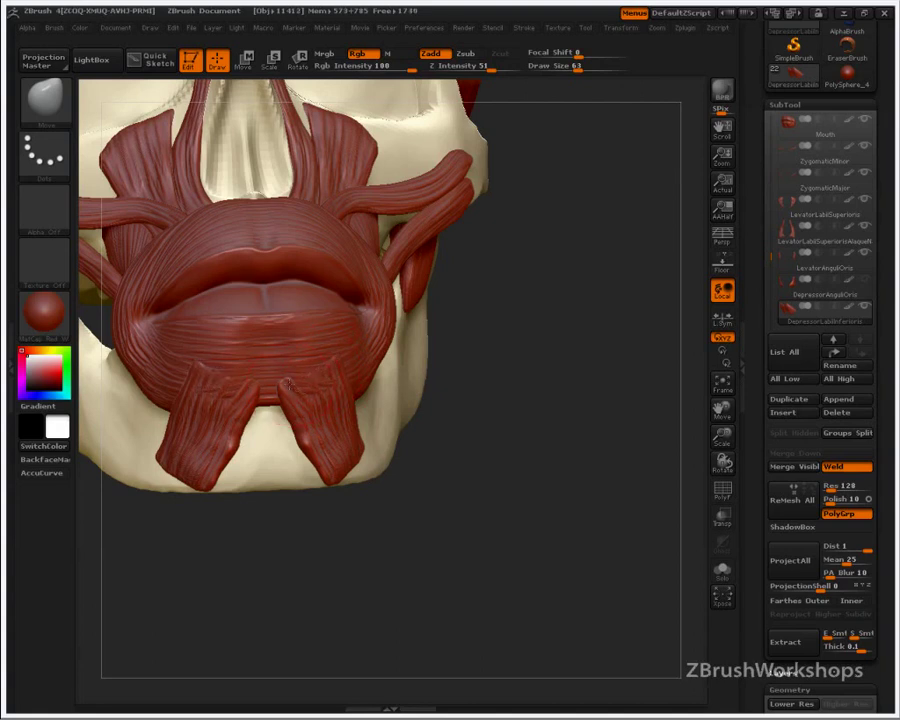
pyautogui.moveTo(331, 365)
pyautogui.keyDown('ctrl'); pyautogui.keyDown('shift'); pyautogui.mouseDown()
pyautogui.moveTo(249, 394)
pyautogui.moveTo(190, 362)
pyautogui.mouseUp(); pyautogui.keyUp('shift'); pyautogui.keyUp('ctrl')
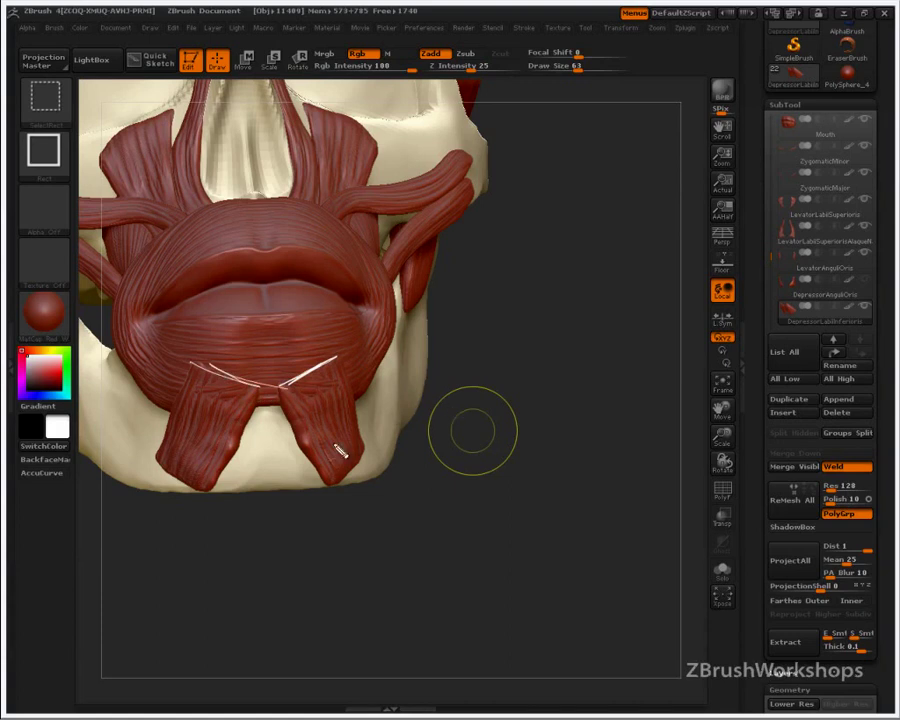
pyautogui.keyDown('ctrl'); pyautogui.keyDown('shift'); pyautogui.click(519, 402); pyautogui.keyUp('shift'); pyautogui.keyUp('ctrl')
# Step: Carve fibers into the upper ends of DepressorLabiiInferioris with the muscleFibers brush at draw size 22, and smooth them into the lower lip
pyautogui.press('b')
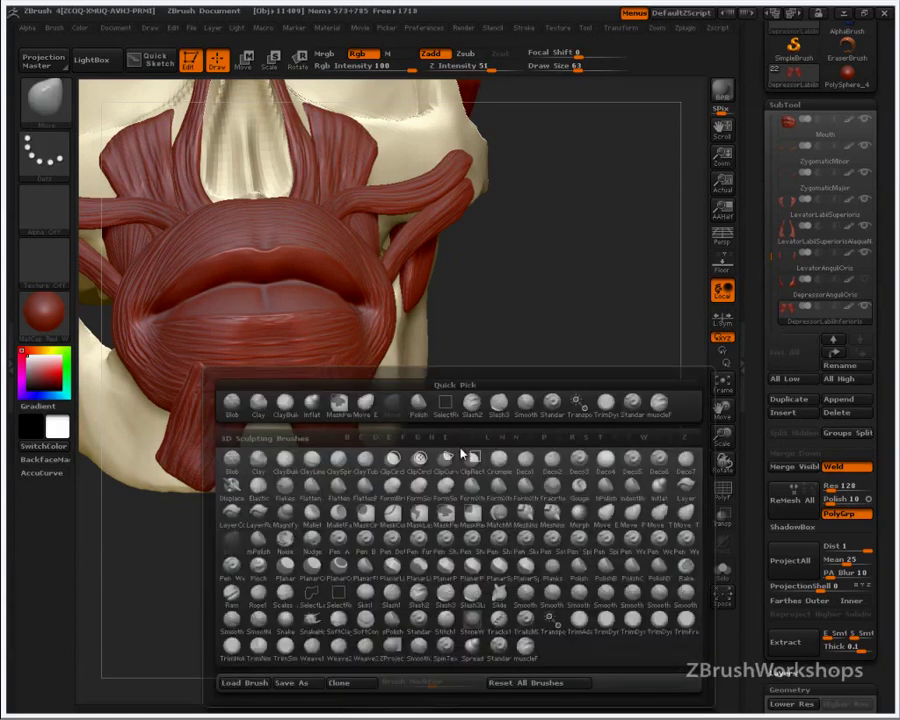
pyautogui.press('m')
pyautogui.click(523, 646)
pyautogui.press('s')
pyautogui.moveTo(239, 388); pyautogui.dragTo(221, 388)
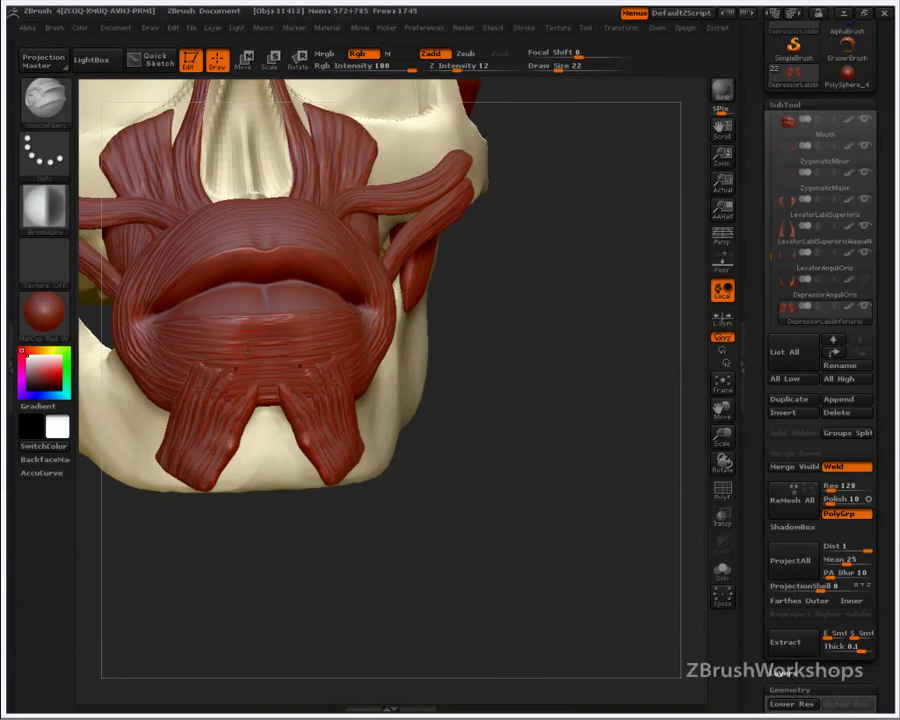
pyautogui.keyDown('shift'); pyautogui.moveTo(227, 386); pyautogui.dragTo(235, 363); pyautogui.keyUp('shift')
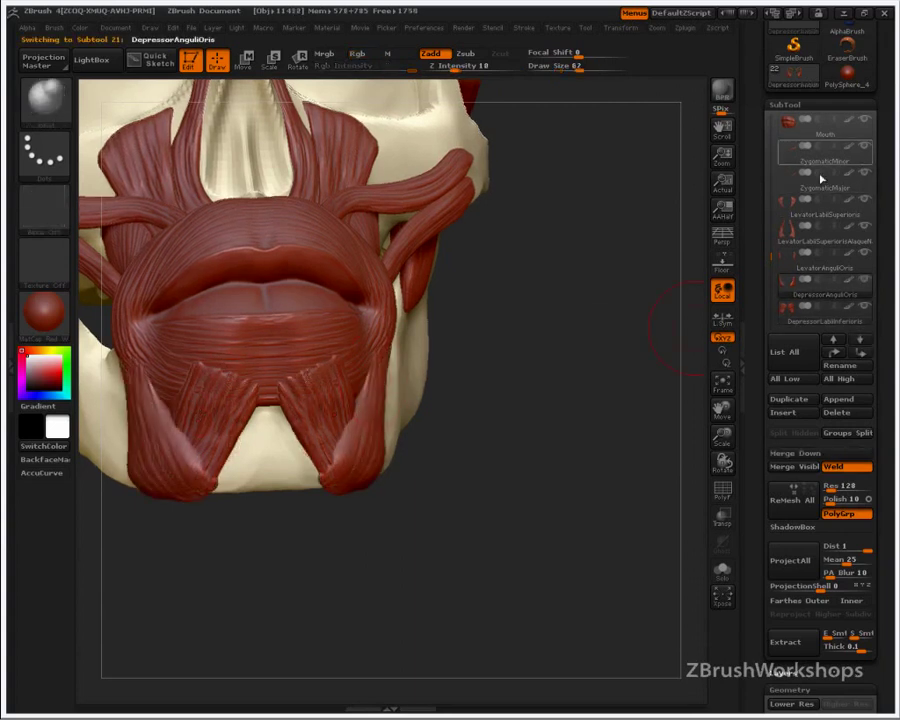
# Step: Show the FroensicMarkers subtool and check the depth of the chin muscles against the markers
pyautogui.moveTo(771, 258); pyautogui.dragTo(773, 190)
pyautogui.moveTo(863, 158)
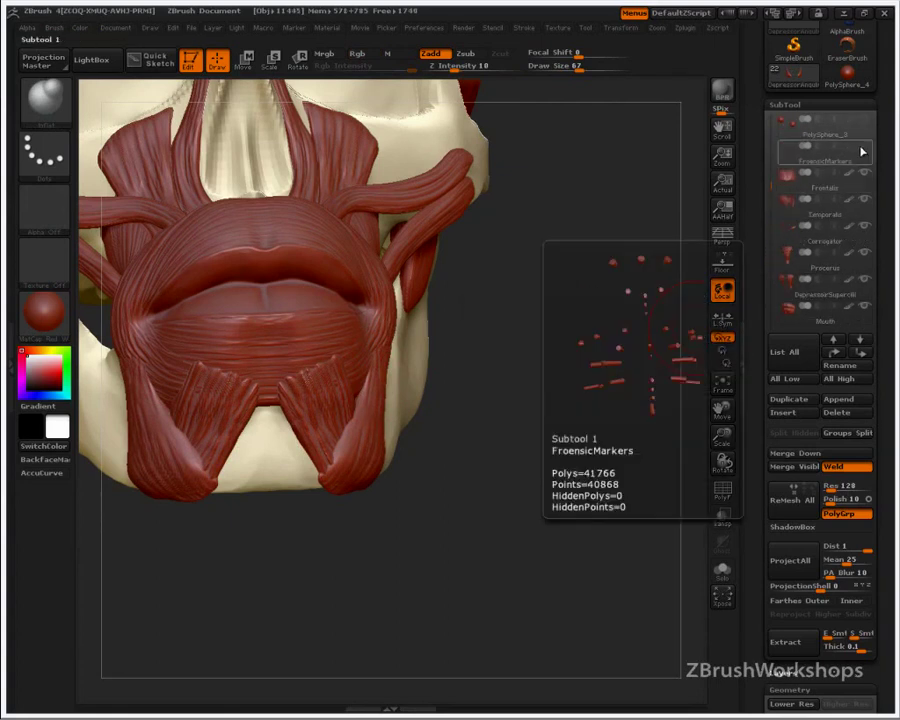
pyautogui.click(831, 175)
pyautogui.moveTo(563, 487); pyautogui.dragTo(506, 539)
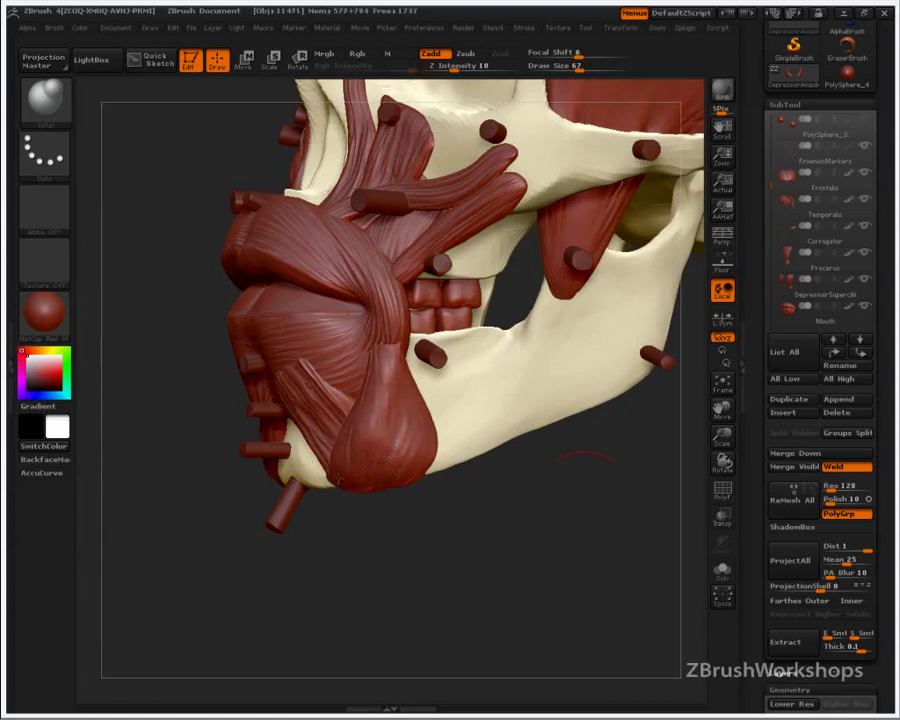
pyautogui.moveTo(419, 516)
pyautogui.mouseDown()
pyautogui.moveTo(440, 488)
pyautogui.moveTo(456, 486)
pyautogui.mouseUp()
# Step: Smooth DepressorLabiiInferioris and carve its fibers again with the muscleFibers brush at draw size 37
pyautogui.keyDown('alt'); pyautogui.click(316, 425); pyautogui.keyUp('alt')
pyautogui.keyDown('shift'); pyautogui.moveTo(319, 408); pyautogui.dragTo(346, 458); pyautogui.keyUp('shift')
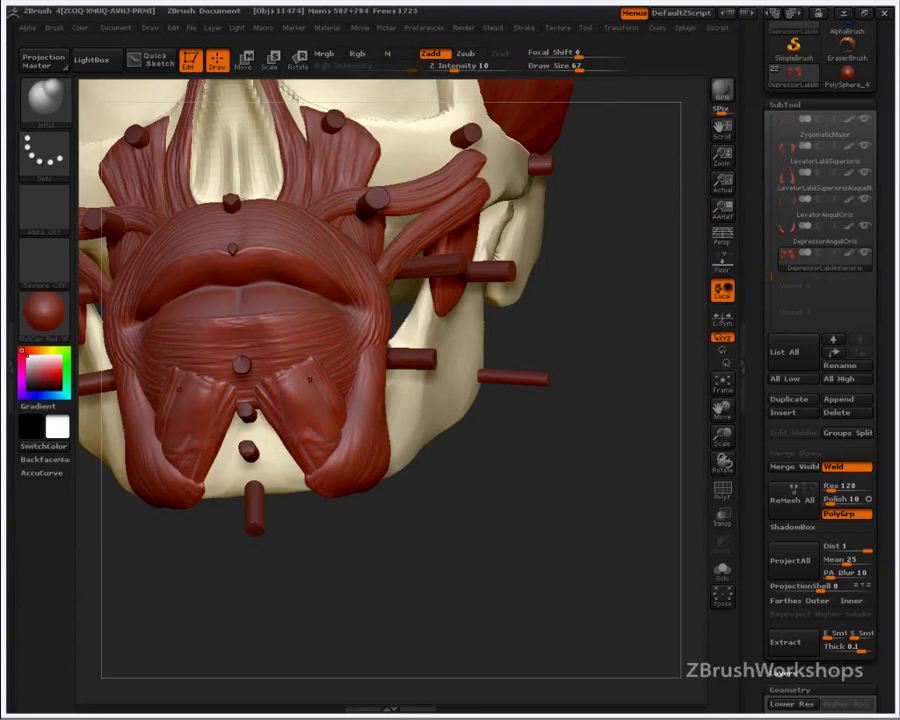
pyautogui.press('b')
pyautogui.press('m')
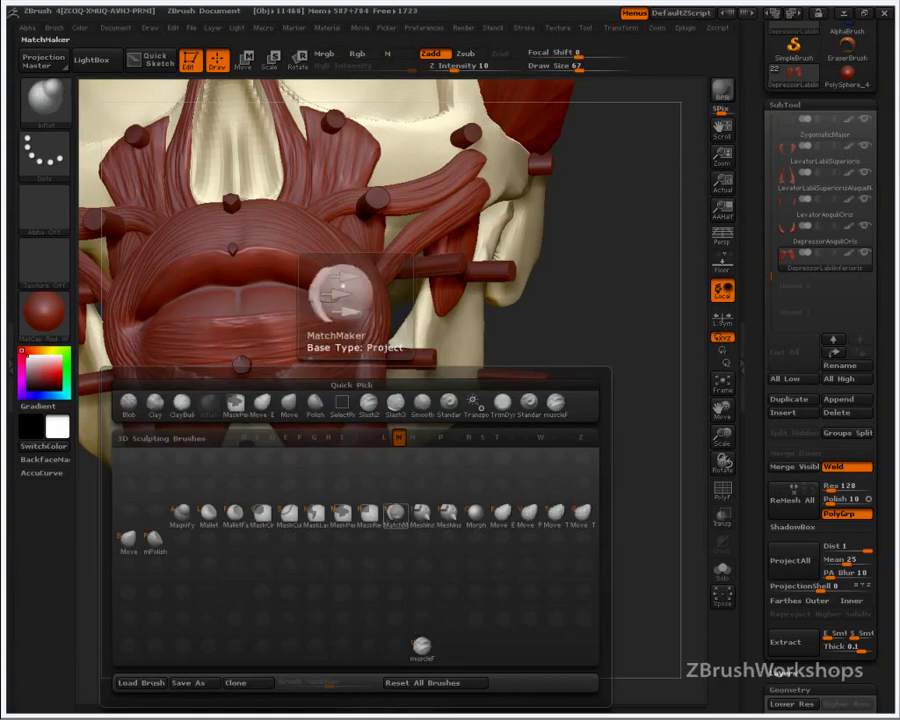
pyautogui.press('u')
pyautogui.press('[')
pyautogui.press('[')
pyautogui.press('[')
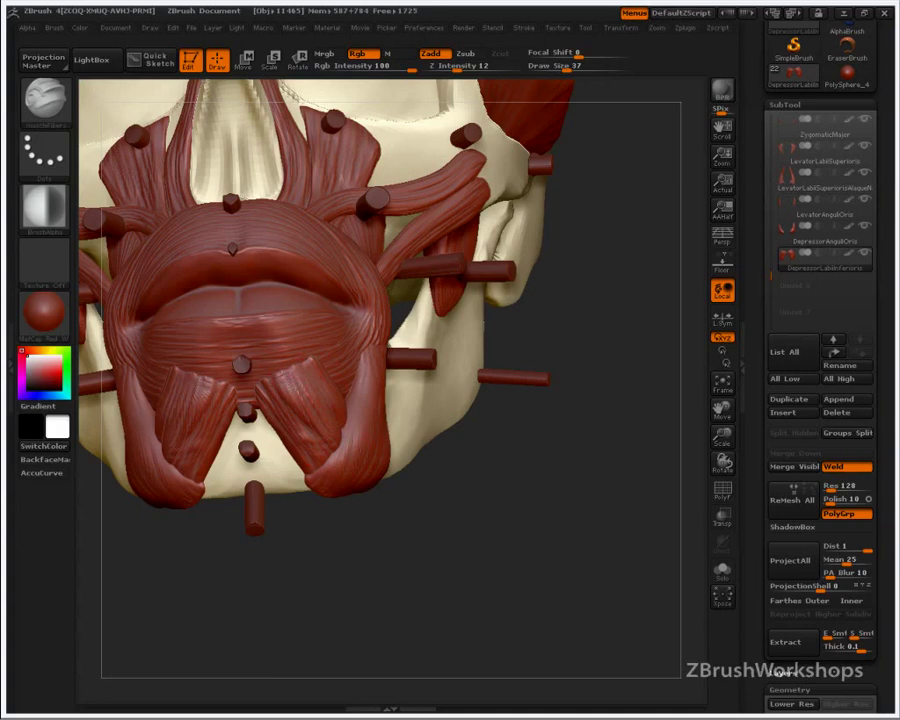
# Step: Refine the DepressorLabiiInferioris fibers from the side and smooth its upper end where it meets the lower lip
pyautogui.keyDown('alt'); pyautogui.moveTo(593, 537); pyautogui.dragTo(428, 389); pyautogui.keyUp('alt')
pyautogui.moveTo(500, 456); pyautogui.dragTo(604, 562)
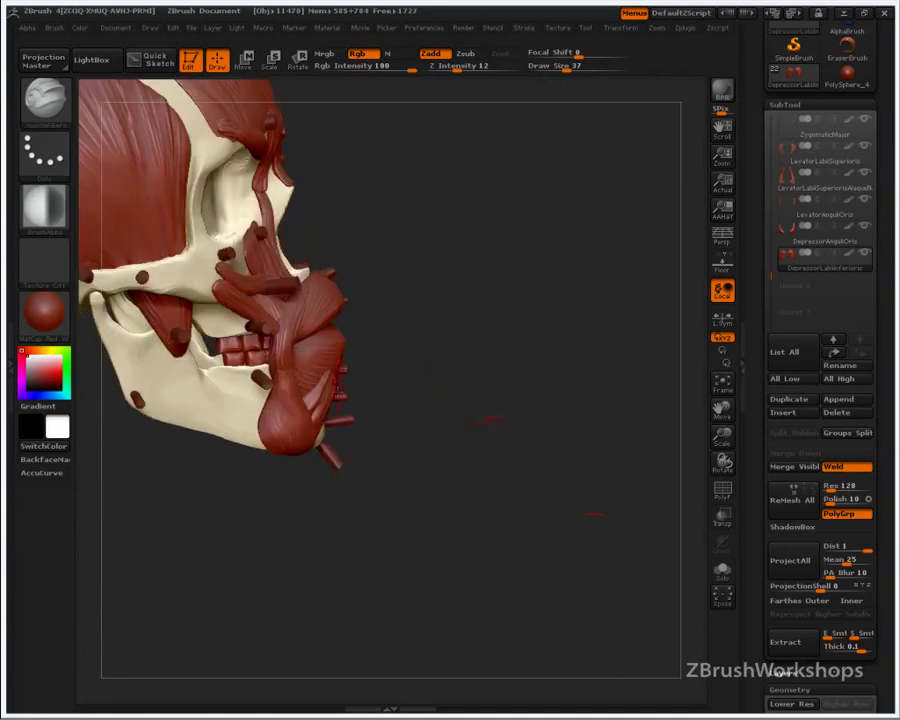
pyautogui.moveTo(522, 473); pyautogui.dragTo(300, 408)
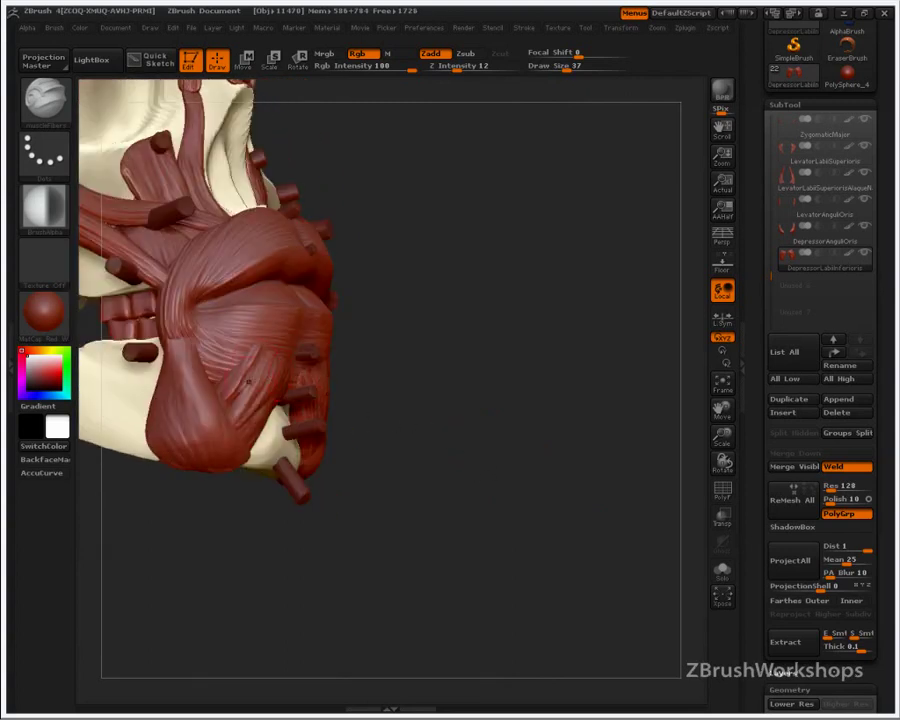
pyautogui.moveTo(230, 408); pyautogui.dragTo(265, 348)
pyautogui.keyDown('shift'); pyautogui.moveTo(265, 348); pyautogui.dragTo(261, 362); pyautogui.keyUp('shift')
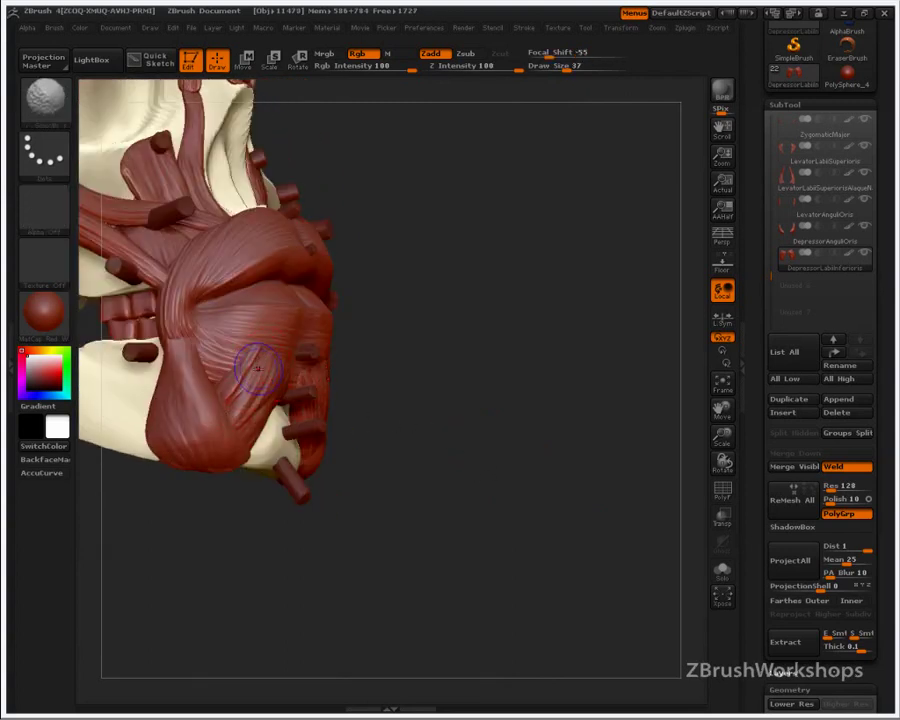
# Step: Duplicate the DepressorLabiiInferioris subtool
pyautogui.moveTo(552, 424)
pyautogui.mouseDown()
pyautogui.moveTo(589, 373)
pyautogui.moveTo(568, 328)
pyautogui.mouseUp()
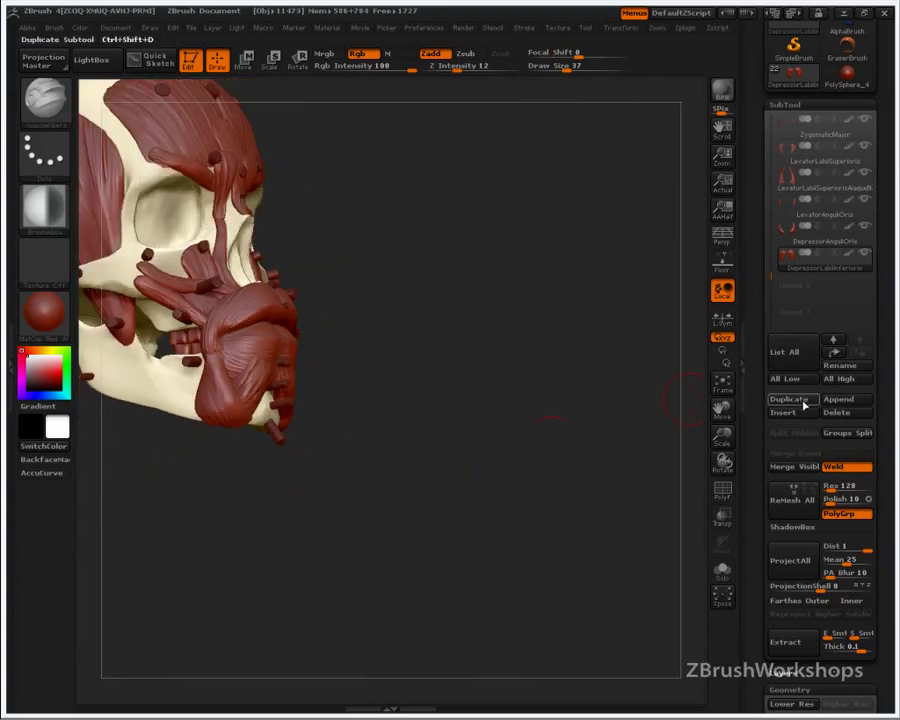
pyautogui.click(778, 399)
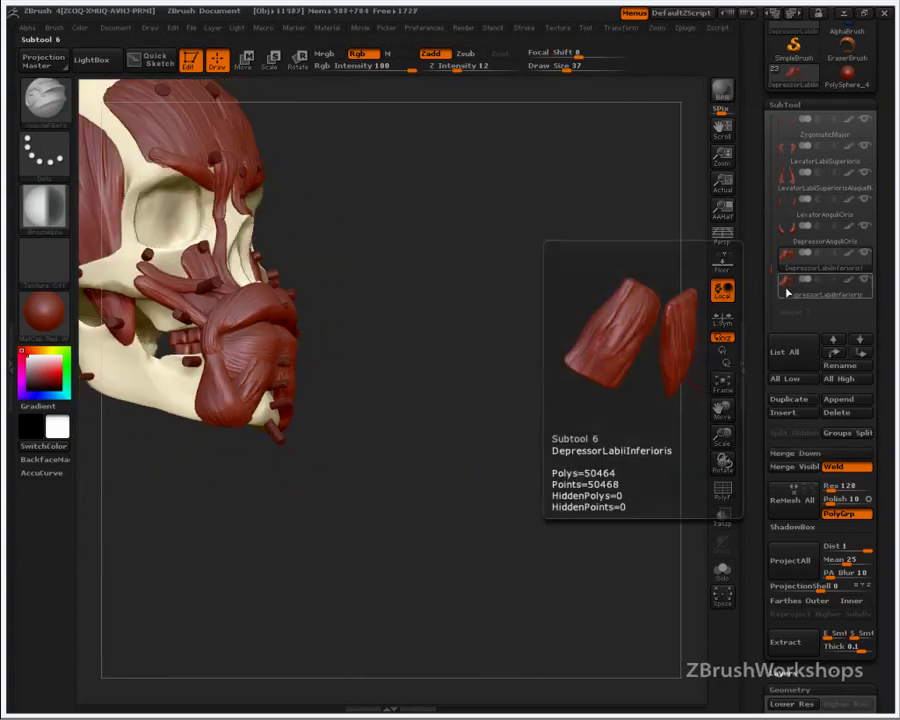
# Step: Delete the duplicated DepressorLabiiInferioris subtool and confirm its removal
pyautogui.click(815, 285)
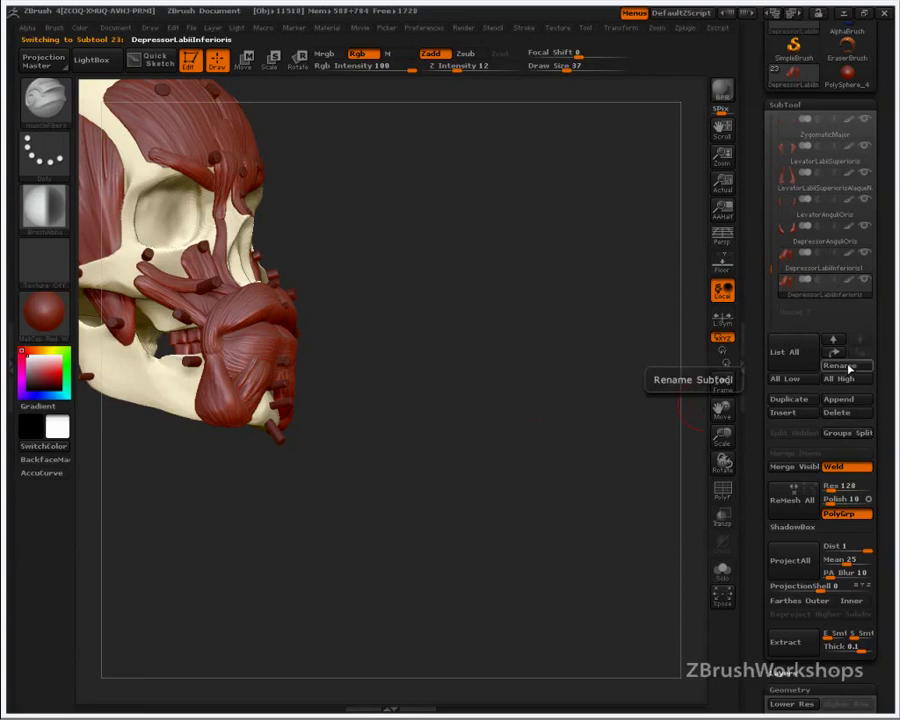
pyautogui.click(838, 412)
pyautogui.click(629, 441)
# Step: Isolate the Extract3 jaw subtool and mask a heart-shaped area on the front of the chin at draw size 16
pyautogui.moveTo(772, 145); pyautogui.dragTo(772, 118)
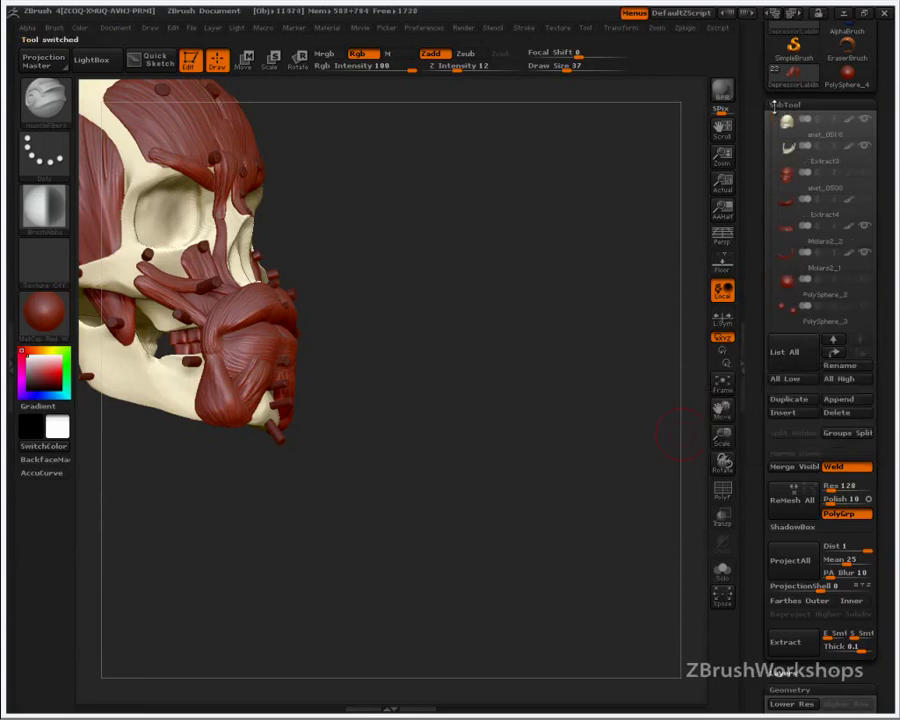
pyautogui.click(800, 150)
pyautogui.moveTo(504, 430)
pyautogui.mouseDown()
pyautogui.moveTo(464, 448)
pyautogui.moveTo(450, 408)
pyautogui.mouseUp()
pyautogui.hotkey('shift', 's')
pyautogui.press('s')
pyautogui.click(285, 382)
pyautogui.hotkey('shift', 'd')
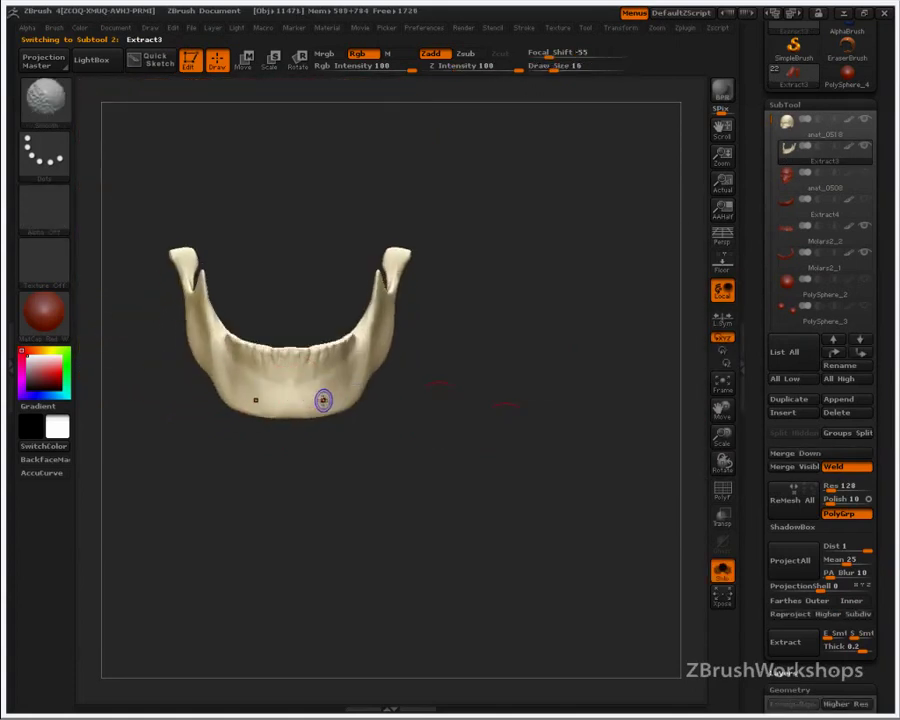
pyautogui.keyDown('ctrl'); pyautogui.click(292, 389); pyautogui.keyUp('ctrl')
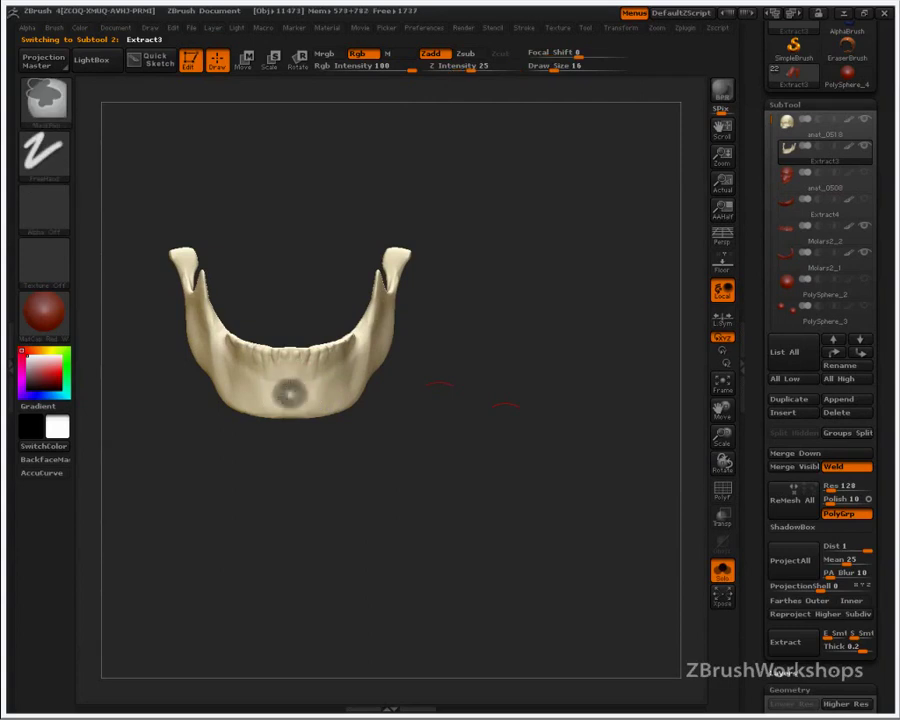
pyautogui.keyDown('ctrl'); pyautogui.moveTo(297, 377); pyautogui.dragTo(302, 375); pyautogui.keyUp('ctrl')
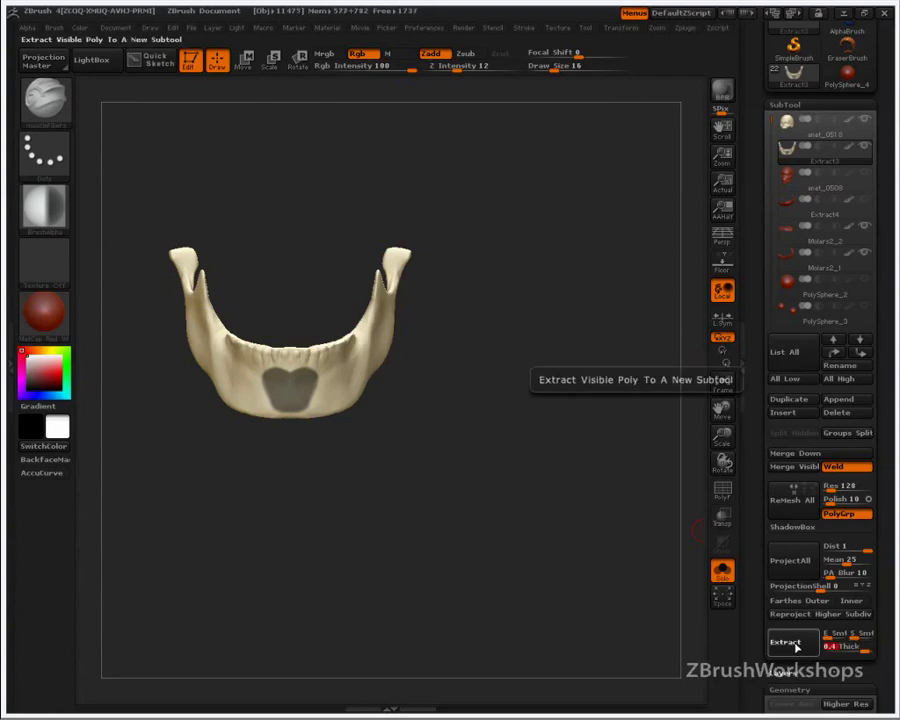
# Step: Extract the masked chin area with a thickness of 0.4 and rename the extracted subtool Mentalis
pyautogui.click(722, 570)
pyautogui.moveTo(580, 574); pyautogui.dragTo(601, 537)
pyautogui.moveTo(773, 119); pyautogui.dragTo(768, 290)
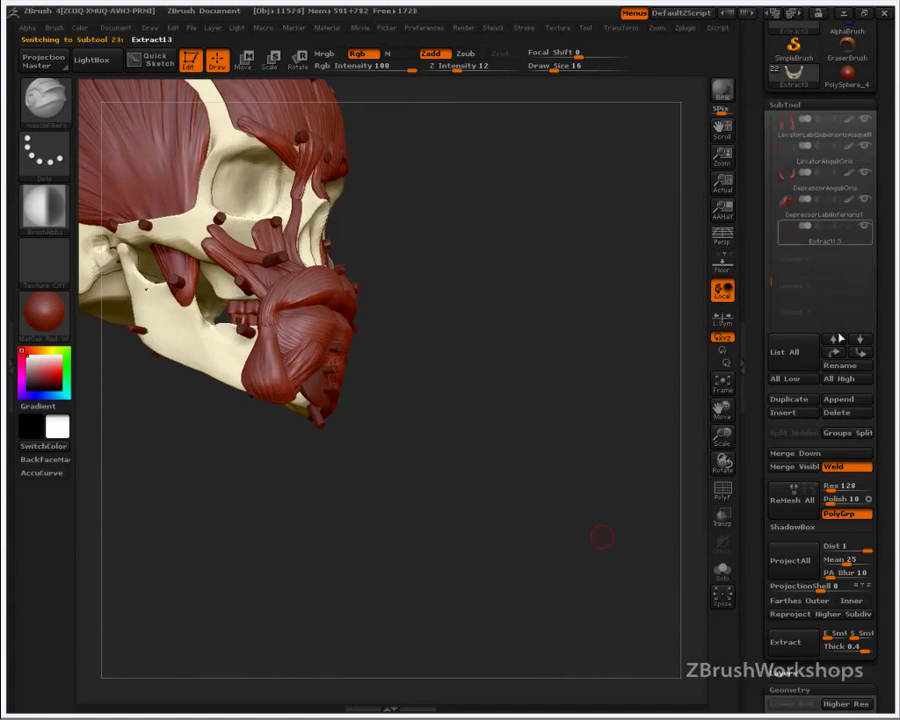
pyautogui.click(840, 365)
pyautogui.write('Mentalis')
pyautogui.press('Return')
# Step: Isolate Mentalis, hide the stray fragments around the chin piece and delete the hidden geometry
pyautogui.moveTo(472, 475); pyautogui.dragTo(559, 550)
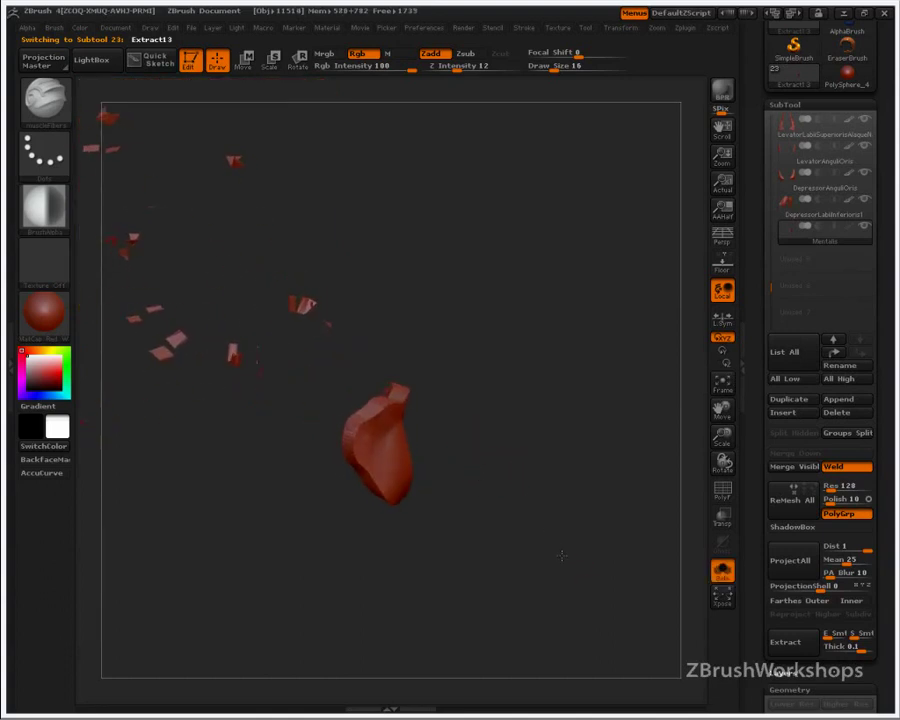
pyautogui.moveTo(527, 340)
pyautogui.keyDown('ctrl'); pyautogui.keyDown('shift'); pyautogui.mouseDown()
pyautogui.moveTo(519, 380)
pyautogui.moveTo(446, 521)
pyautogui.mouseUp(); pyautogui.keyUp('shift'); pyautogui.keyUp('ctrl')
pyautogui.keyDown('ctrl'); pyautogui.keyDown('shift'); pyautogui.click(520, 510); pyautogui.keyUp('shift'); pyautogui.keyUp('ctrl')
pyautogui.keyDown('alt'); pyautogui.moveTo(520, 514); pyautogui.dragTo(350, 364); pyautogui.keyUp('alt')
pyautogui.keyDown('ctrl'); pyautogui.keyDown('shift'); pyautogui.moveTo(607, 292); pyautogui.dragTo(381, 508); pyautogui.keyUp('shift'); pyautogui.keyUp('ctrl')
pyautogui.scroll(-4, 758, 515)
pyautogui.scroll(-5, 758, 515)
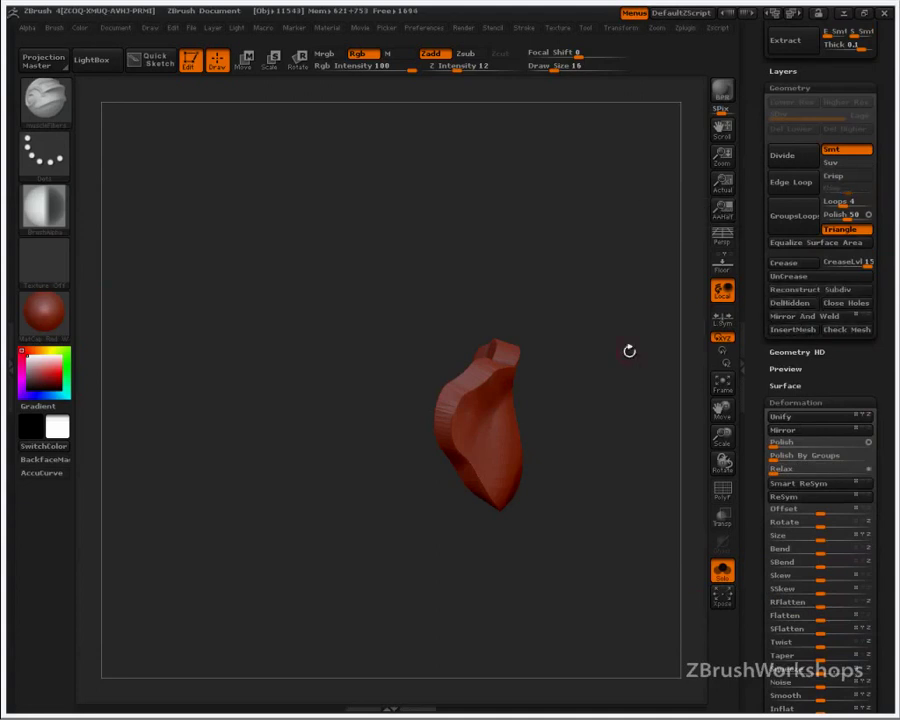
# Step: Display the polyframe on Mentalis and mask everything except its front polygroup
pyautogui.moveTo(601, 364)
pyautogui.mouseDown()
pyautogui.moveTo(634, 446)
pyautogui.moveTo(622, 464)
pyautogui.moveTo(589, 480)
pyautogui.moveTo(547, 424)
pyautogui.moveTo(530, 433)
pyautogui.mouseUp()
pyautogui.hotkey('shift', 'f')
pyautogui.keyDown('ctrl'); pyautogui.keyDown('shift'); pyautogui.click(470, 435); pyautogui.keyUp('shift'); pyautogui.keyUp('ctrl')
pyautogui.keyDown('ctrl'); pyautogui.click(587, 454); pyautogui.keyUp('ctrl')
pyautogui.keyDown('ctrl'); pyautogui.keyDown('shift'); pyautogui.click(597, 458); pyautogui.keyUp('shift'); pyautogui.keyUp('ctrl')
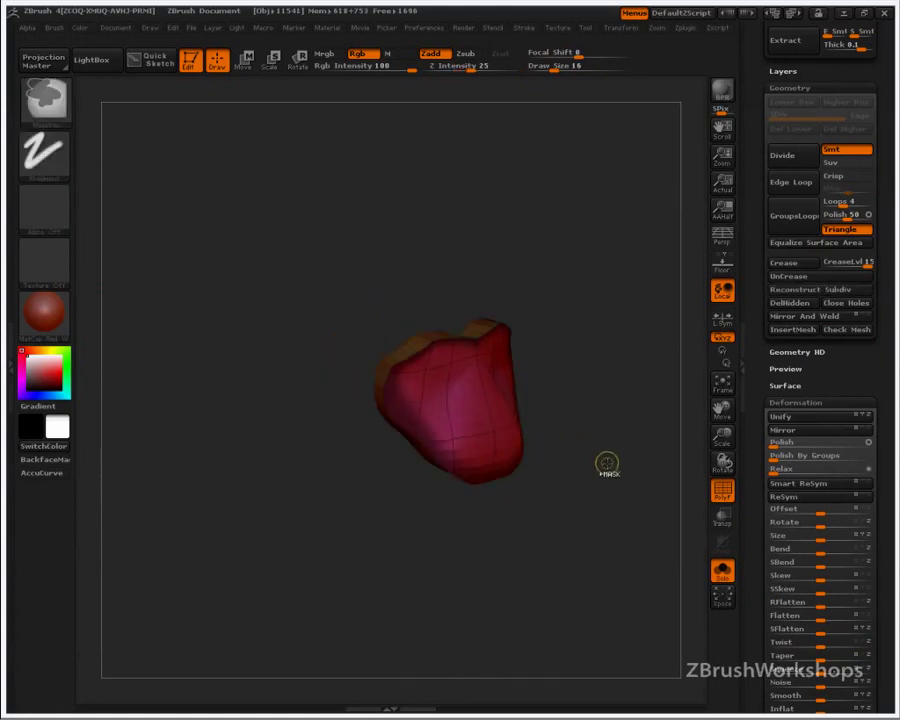
pyautogui.keyDown('ctrl'); pyautogui.click(617, 471); pyautogui.keyUp('ctrl')
pyautogui.keyDown('ctrl'); pyautogui.moveTo(604, 480); pyautogui.dragTo(602, 524); pyautogui.keyUp('ctrl')
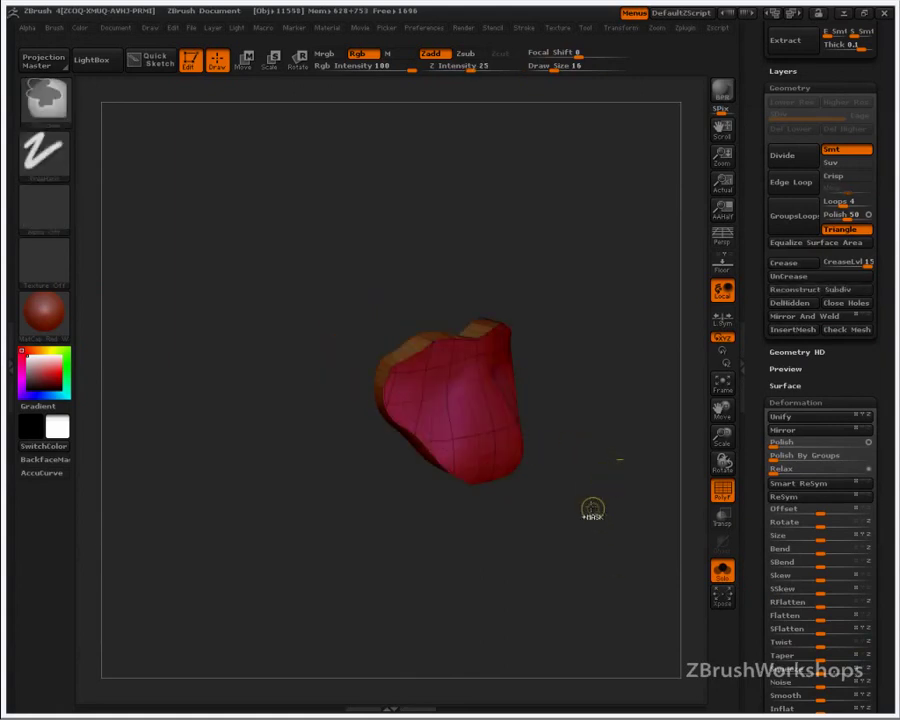
pyautogui.keyDown('ctrl'); pyautogui.keyDown('shift'); pyautogui.click(475, 421); pyautogui.keyUp('shift'); pyautogui.keyUp('ctrl')
pyautogui.keyDown('ctrl'); pyautogui.click(603, 464); pyautogui.keyUp('ctrl')
pyautogui.moveTo(597, 443)
pyautogui.keyDown('ctrl'); pyautogui.keyDown('shift'); pyautogui.mouseDown()
pyautogui.moveTo(602, 504)
pyautogui.moveTo(627, 482)
pyautogui.mouseUp(); pyautogui.keyUp('shift'); pyautogui.keyUp('ctrl')
pyautogui.keyDown('ctrl'); pyautogui.keyDown('shift'); pyautogui.click(602, 481); pyautogui.keyUp('shift'); pyautogui.keyUp('ctrl')
pyautogui.moveTo(577, 460)
pyautogui.mouseDown()
pyautogui.moveTo(578, 474)
pyautogui.moveTo(577, 411)
pyautogui.mouseUp()
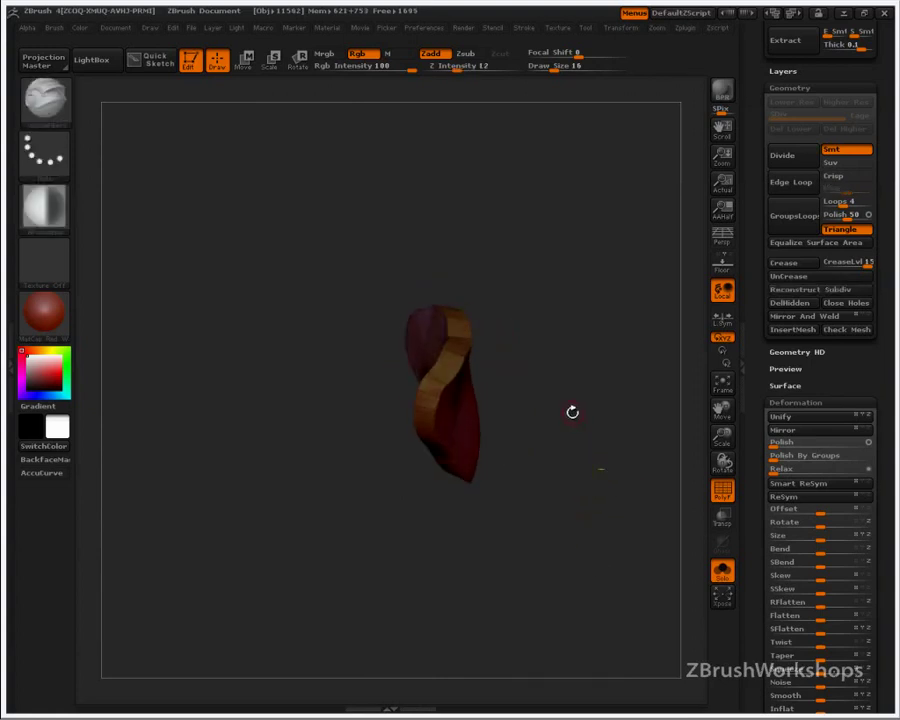
pyautogui.moveTo(607, 577)
pyautogui.mouseDown()
pyautogui.moveTo(619, 494)
pyautogui.moveTo(548, 470)
pyautogui.moveTo(498, 428)
pyautogui.moveTo(645, 458)
pyautogui.moveTo(632, 460)
pyautogui.mouseUp()
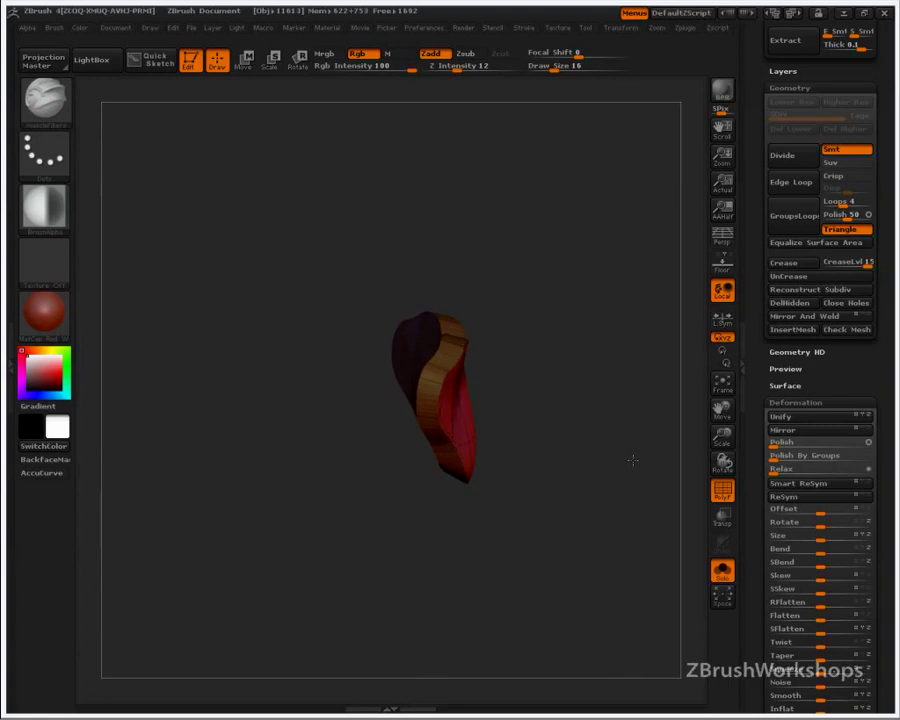
# Step: Show all subtools again and move the unmasked front of Mentalis forward along a horizontal Transpose line
pyautogui.moveTo(501, 428); pyautogui.dragTo(536, 440)
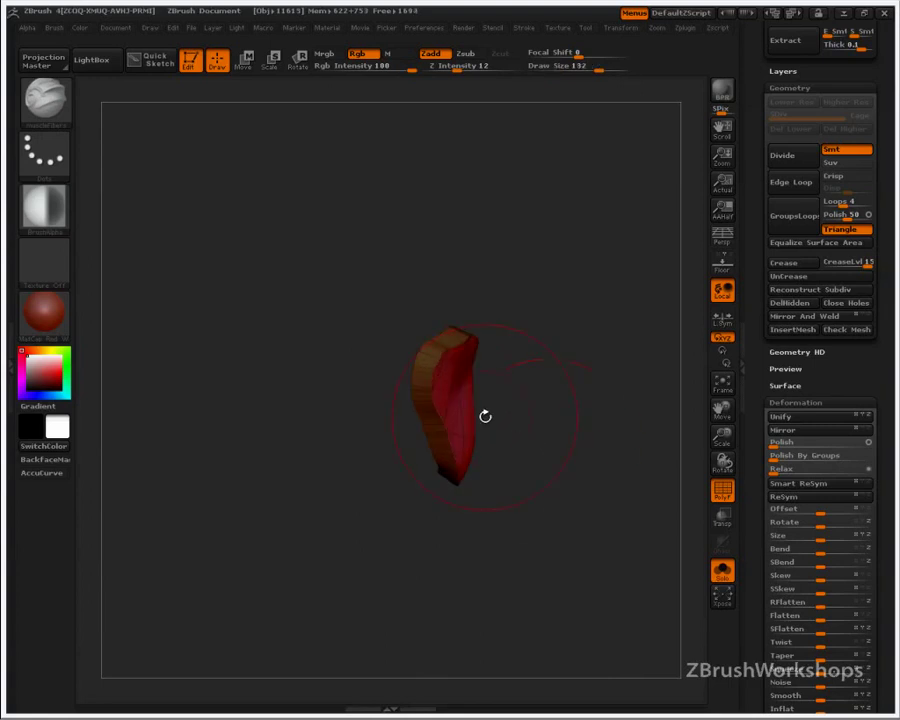
pyautogui.press('w')
pyautogui.moveTo(444, 414); pyautogui.dragTo(585, 341)
pyautogui.scroll(10, 860, 142)
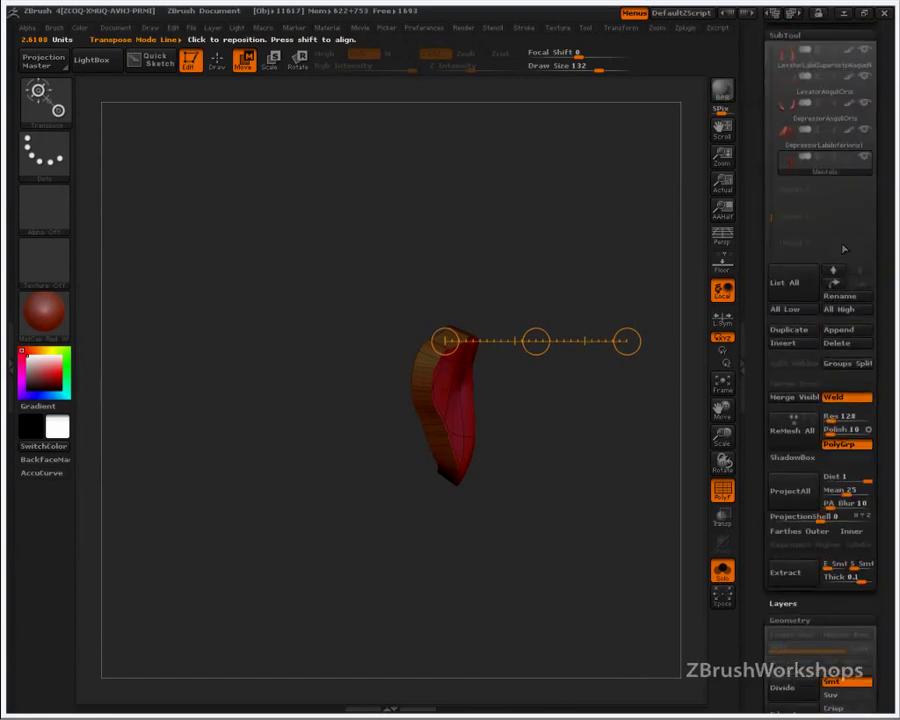
pyautogui.hotkey('alt', 's')
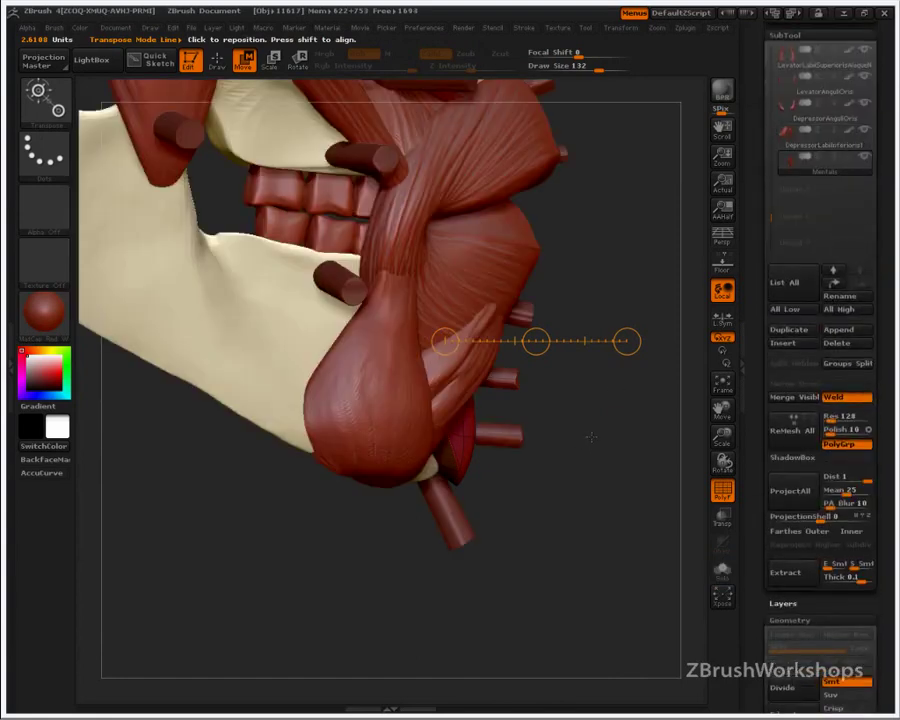
pyautogui.moveTo(536, 342); pyautogui.dragTo(576, 343)
pyautogui.press('q')
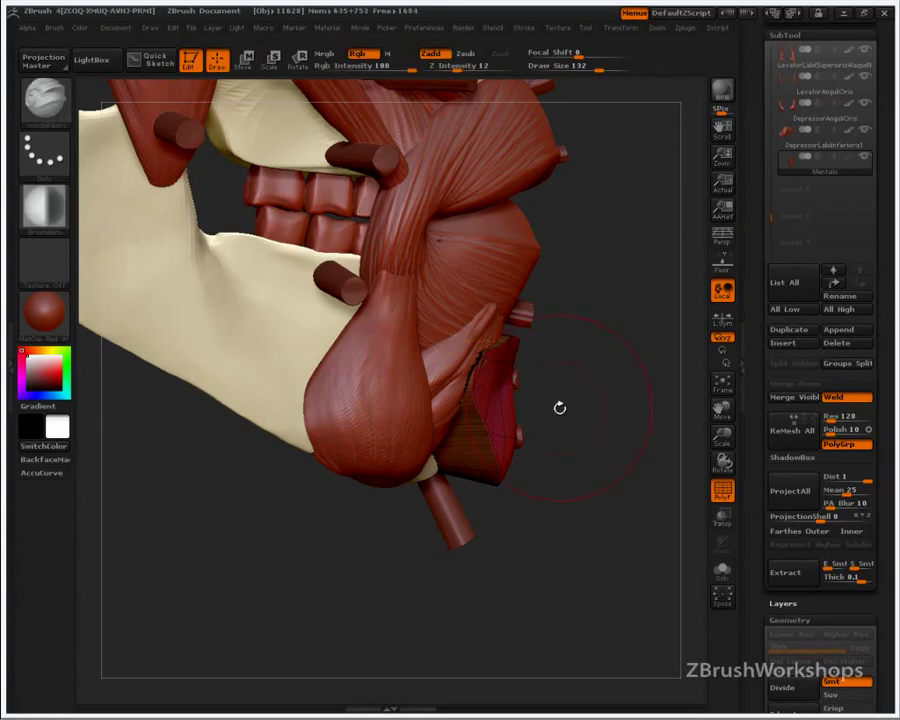
# Step: Turn off the polyframe, build up Mentalis with the ClayBuildup brush at draw size 50 and carve its muscle fibers
pyautogui.hotkey('shift', 'f')
pyautogui.moveTo(577, 430); pyautogui.dragTo(576, 460)
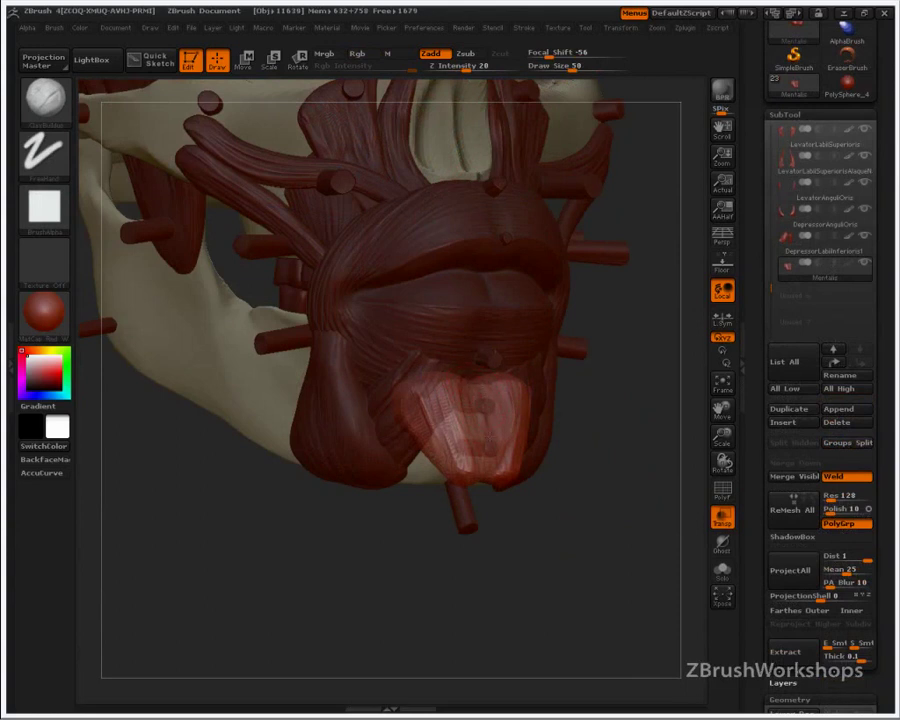
pyautogui.keyDown('alt'); pyautogui.moveTo(437, 386); pyautogui.dragTo(453, 452, button='right'); pyautogui.keyUp('alt')
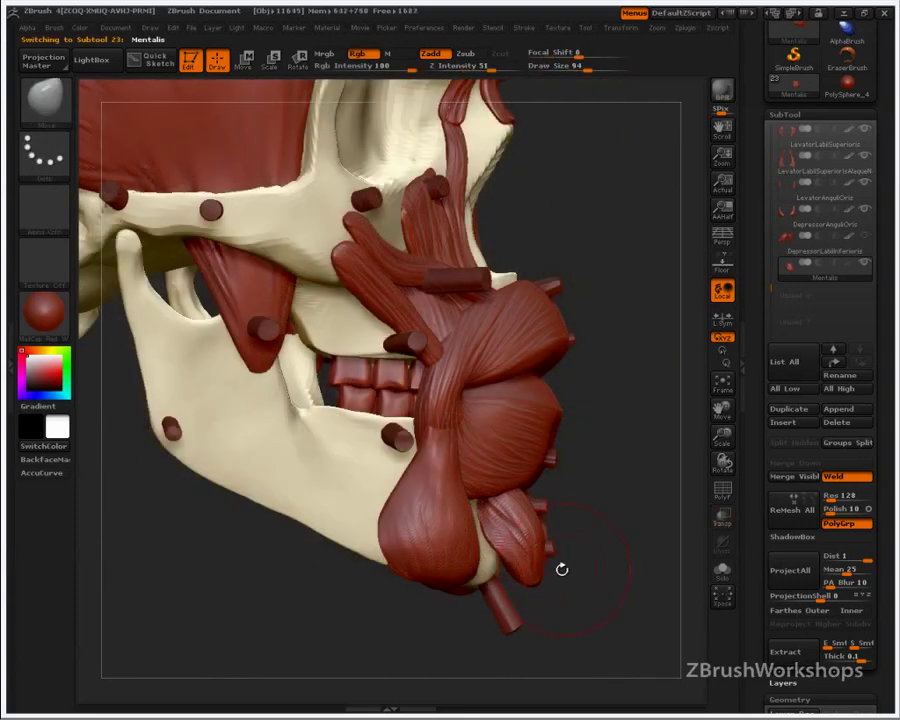
# Step: Select the Mouth subtool and adjust its front profile from the side with the Move brush at draw size 94
pyautogui.moveTo(557, 570)
pyautogui.mouseDown()
pyautogui.moveTo(503, 522)
pyautogui.moveTo(541, 474)
pyautogui.mouseUp()
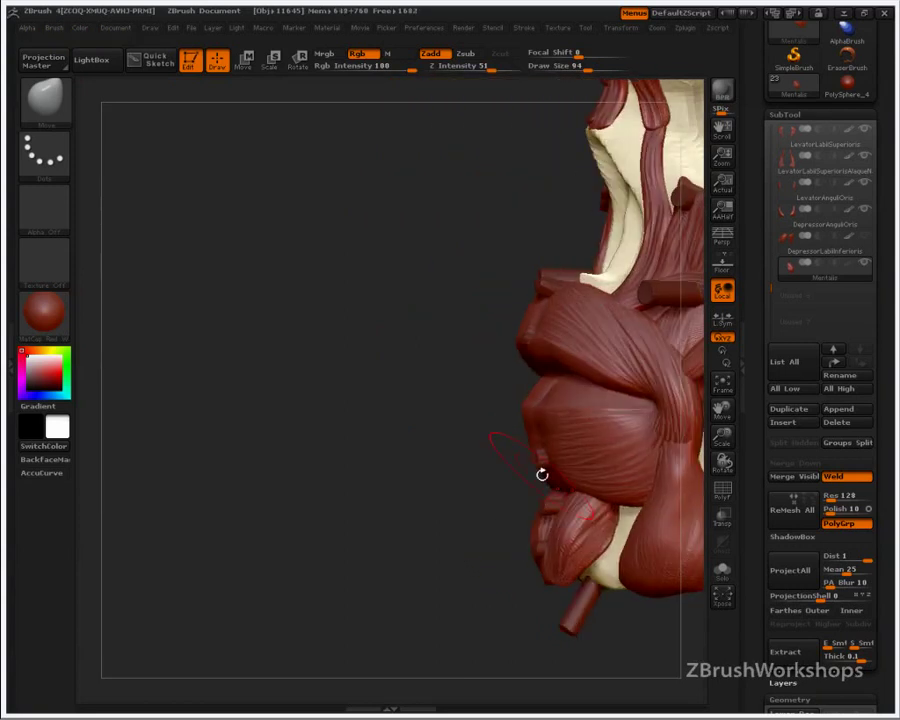
pyautogui.moveTo(770, 288); pyautogui.dragTo(771, 249)
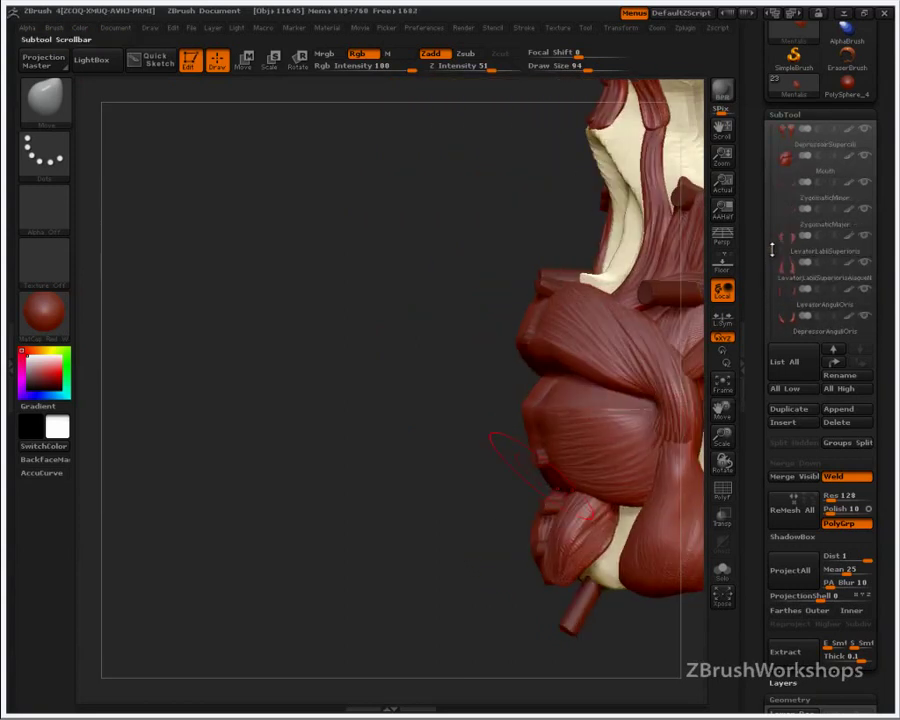
pyautogui.click(788, 165)
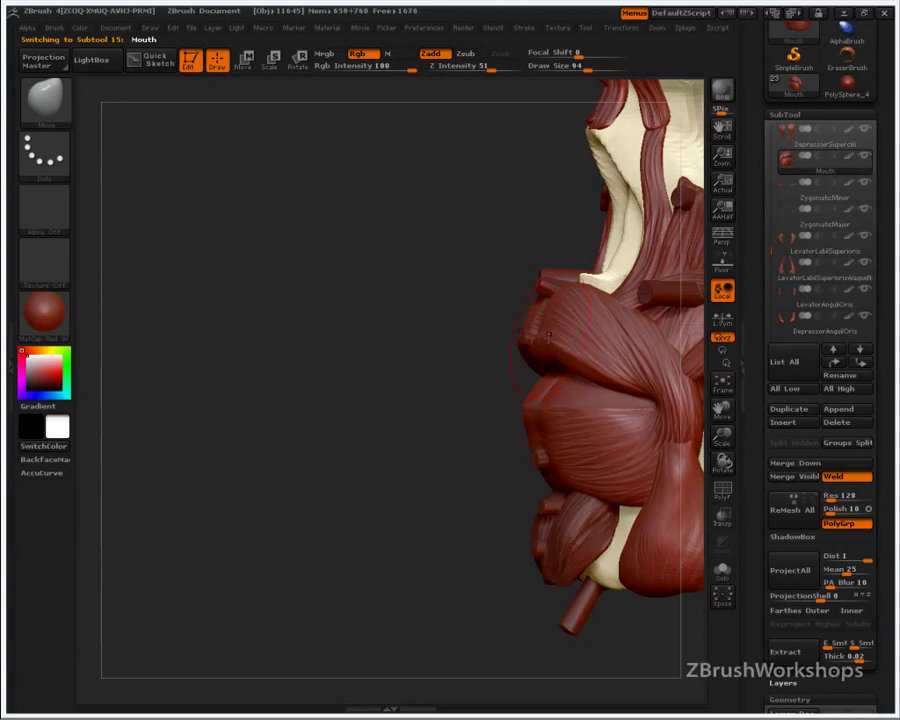
pyautogui.moveTo(472, 505); pyautogui.dragTo(675, 585)
# Step: Show and select DepressorLabiiInferioris, and reshape it around Mentalis with the Move brush, using transparency to see its overlaps
pyautogui.moveTo(770, 246); pyautogui.dragTo(774, 290)
pyautogui.moveTo(642, 540); pyautogui.dragTo(668, 524)
pyautogui.click(866, 216)
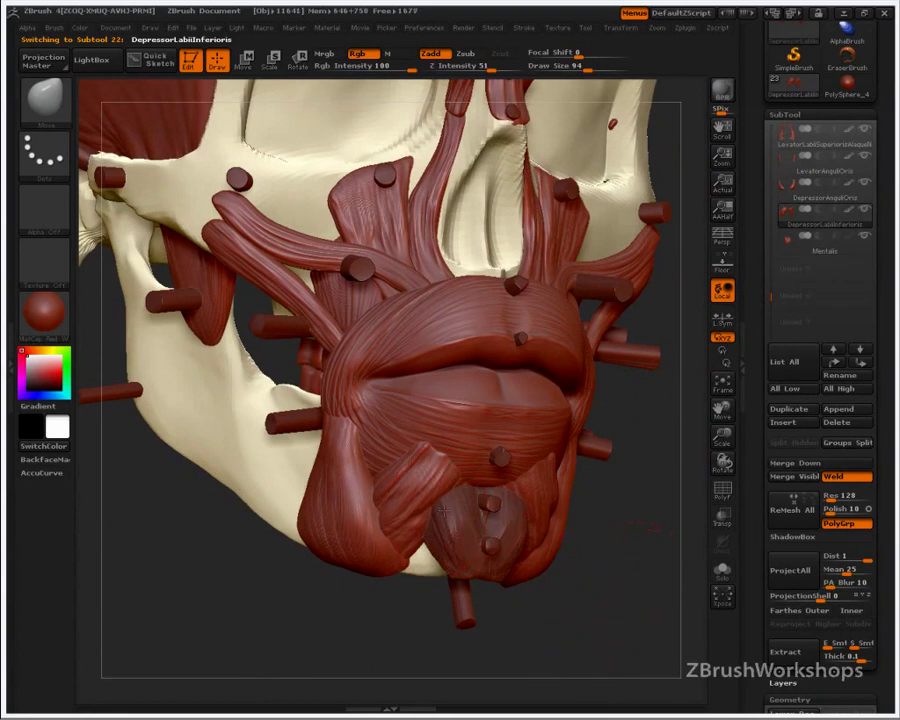
pyautogui.moveTo(591, 543); pyautogui.dragTo(620, 567)
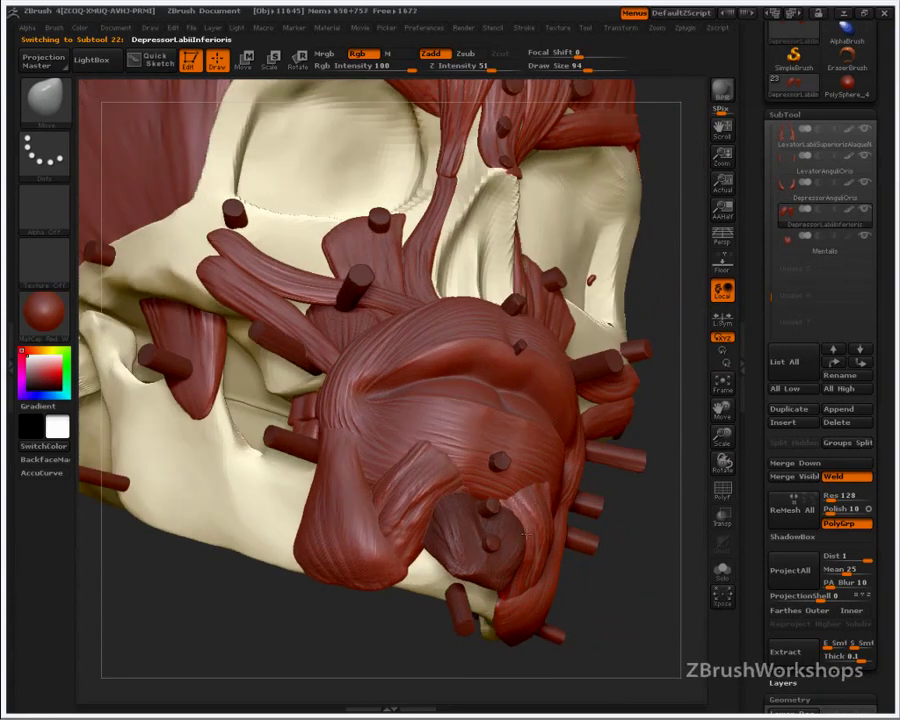
pyautogui.hotkey('ctrl', 't')
pyautogui.moveTo(649, 558)
pyautogui.mouseDown()
pyautogui.moveTo(638, 589)
pyautogui.moveTo(507, 553)
pyautogui.mouseUp()
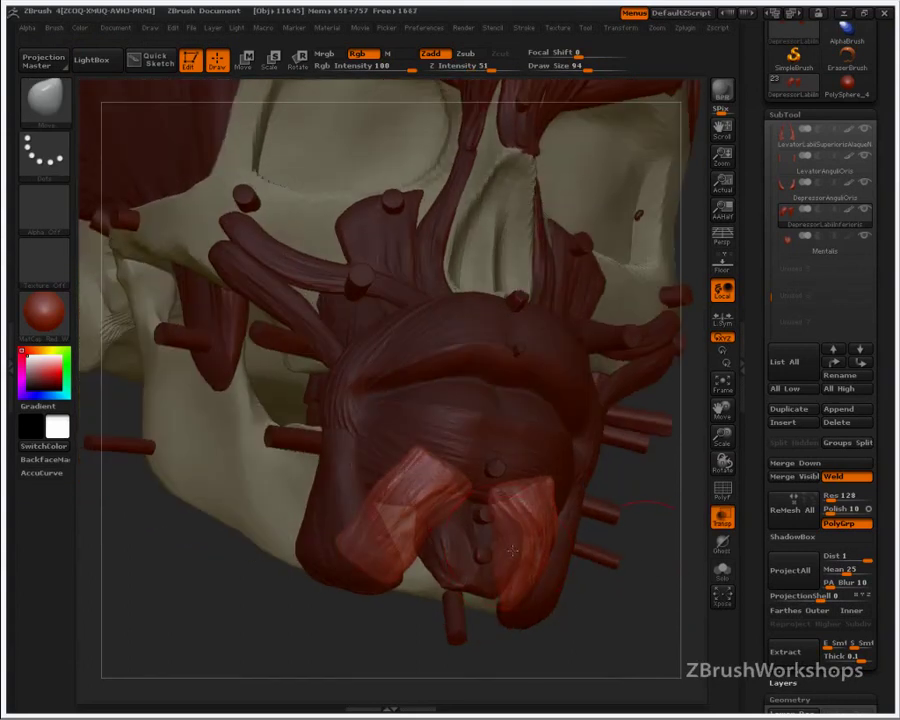
pyautogui.moveTo(632, 622); pyautogui.dragTo(513, 555)
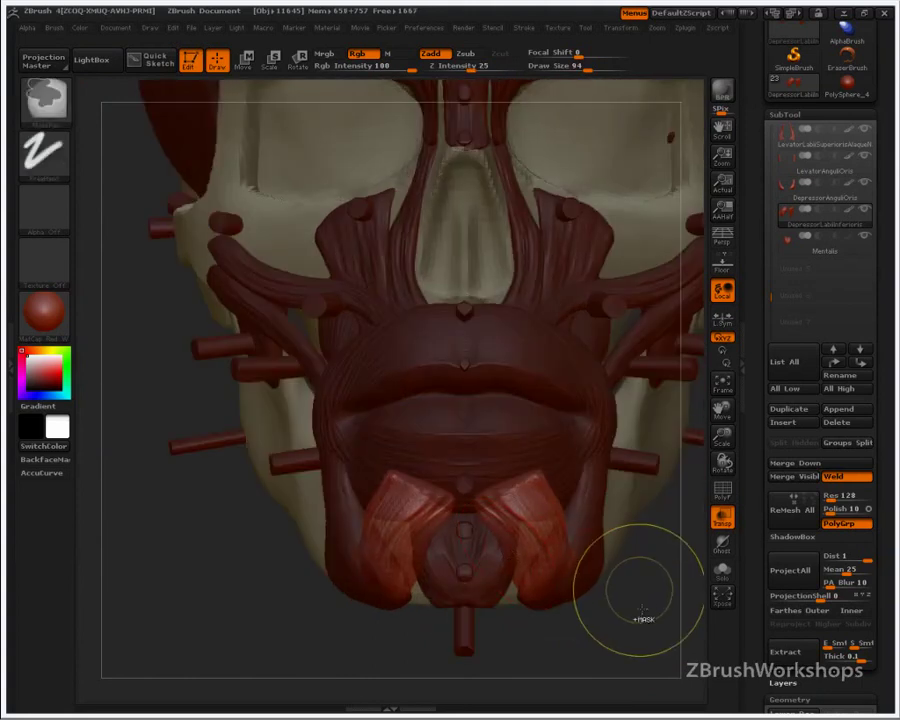
# Step: Turn transparency off and carve the DepressorLabiiInferioris fibers with the muscleFibers brush at draw size 34
pyautogui.hotkey('shift', 't')
pyautogui.moveTo(636, 618); pyautogui.dragTo(501, 556)
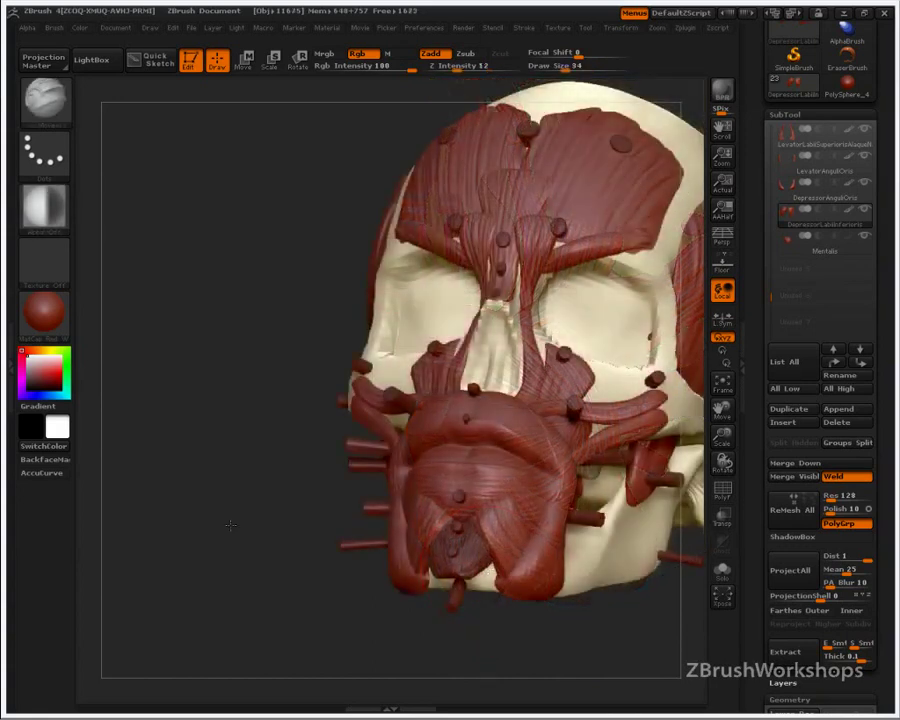
pyautogui.moveTo(560, 600)
pyautogui.mouseDown()
pyautogui.moveTo(656, 526)
pyautogui.moveTo(636, 517)
pyautogui.mouseUp()
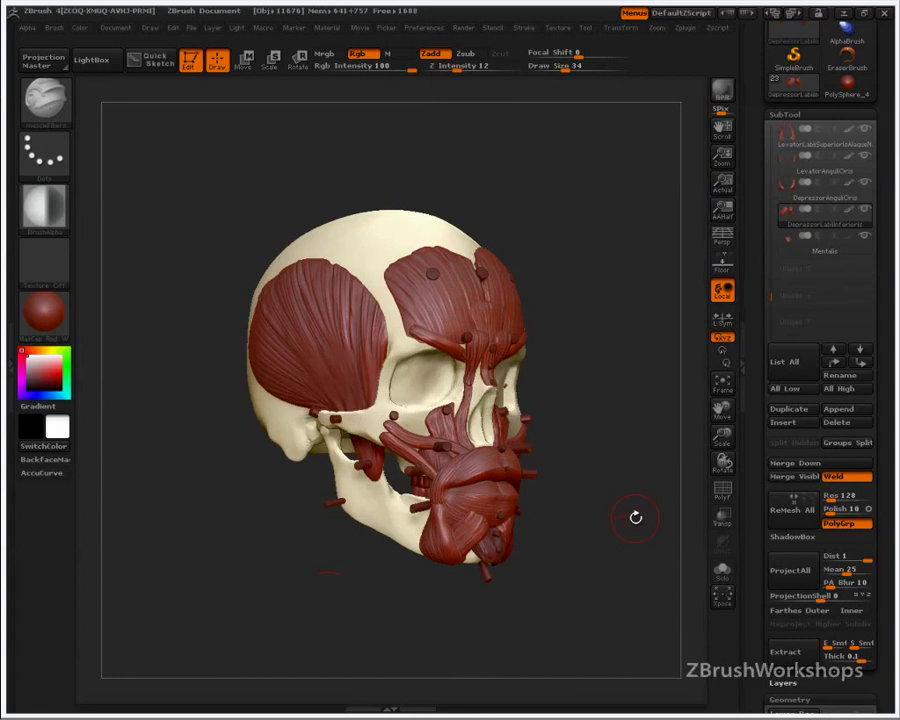
# Step: Select DepressorAnguliOris and adjust its shape beside the chin with the Move brush at draw size 39
pyautogui.click(785, 190)
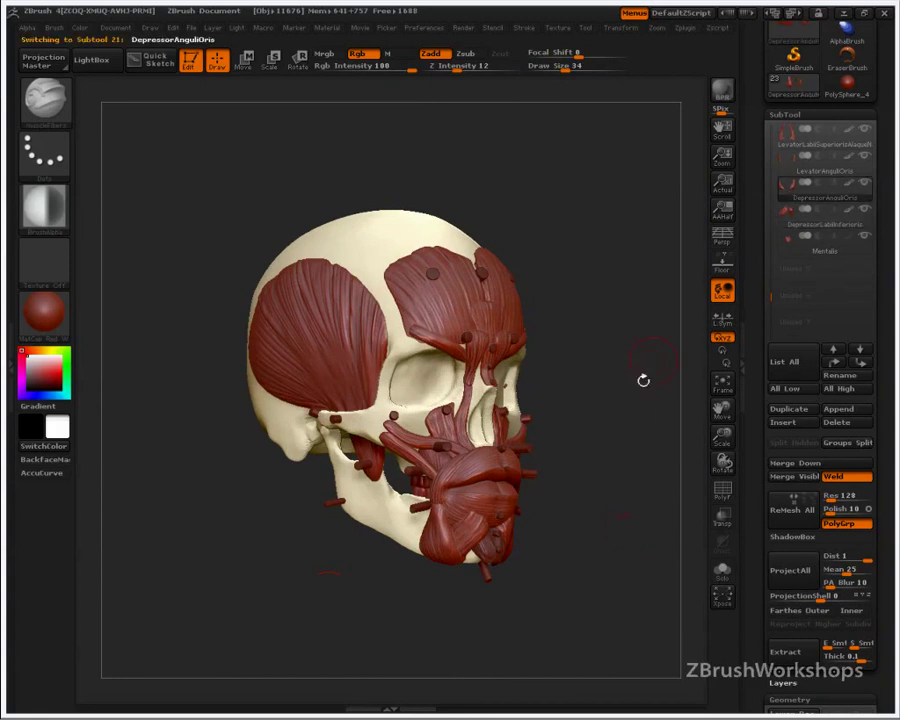
pyautogui.moveTo(560, 505); pyautogui.dragTo(570, 612)
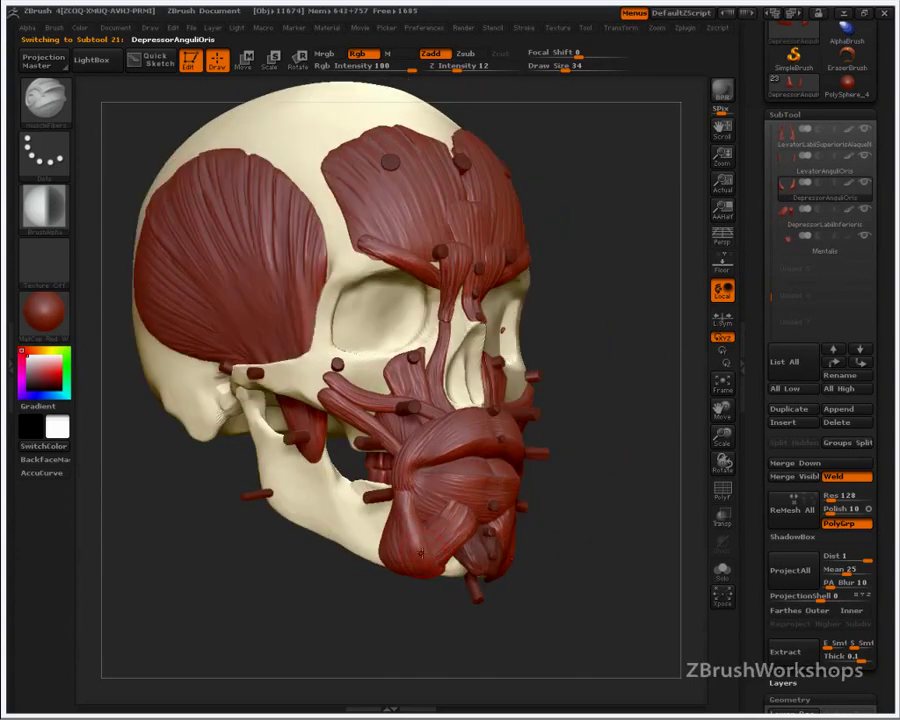
pyautogui.press('b')
pyautogui.press('m')
pyautogui.press('v')
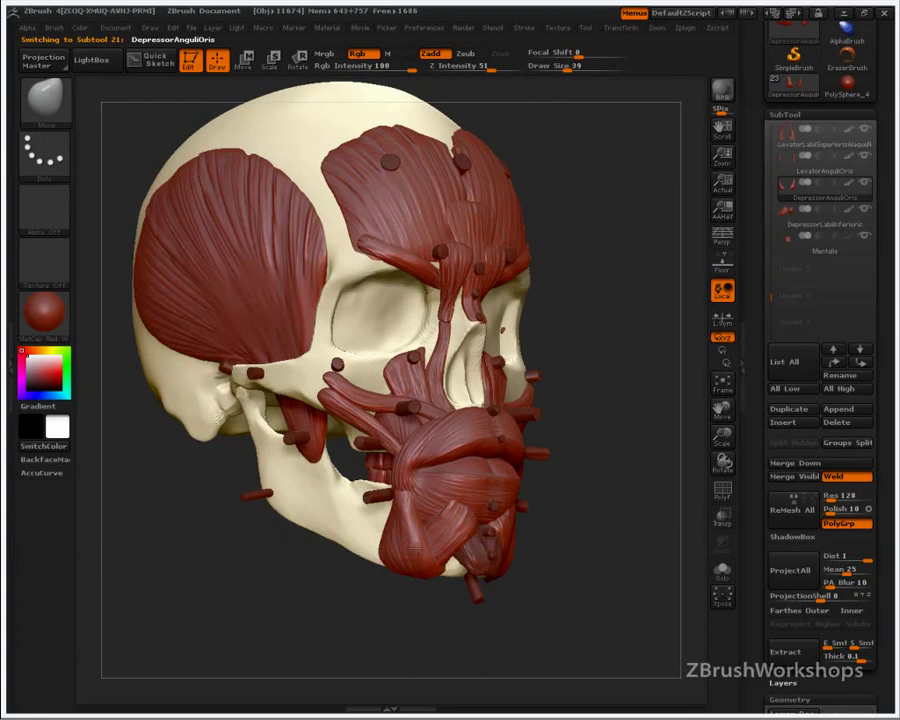
pyautogui.keyDown('alt'); pyautogui.moveTo(556, 490); pyautogui.dragTo(619, 633); pyautogui.keyUp('alt')
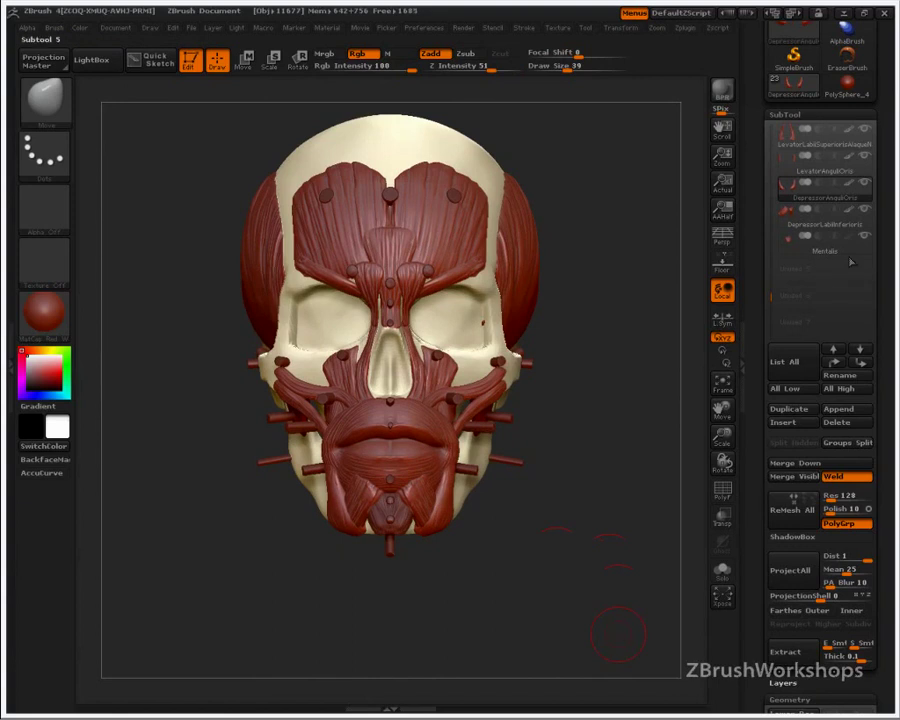
# Step: Turn on the polypaint display of the Mentalis subtool and check the chin from the side
pyautogui.click(864, 236)
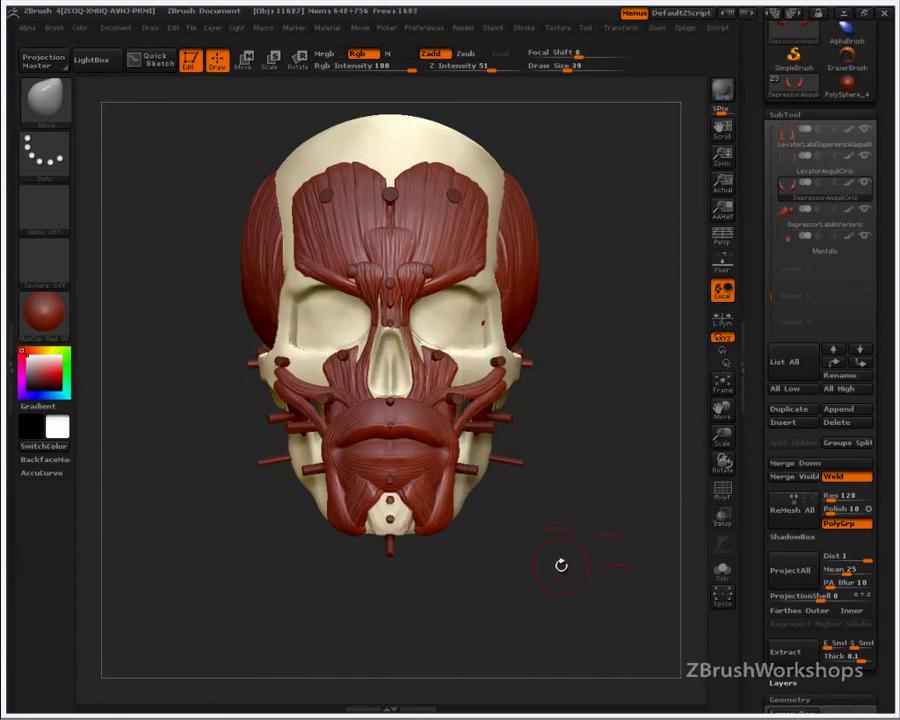
pyautogui.moveTo(508, 596); pyautogui.dragTo(531, 598)
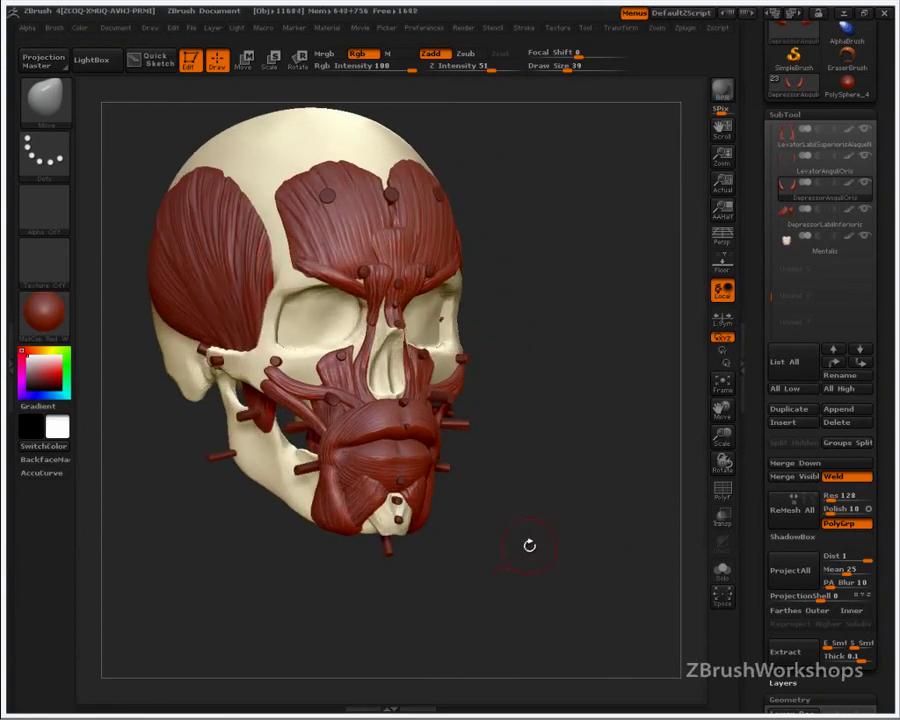
pyautogui.moveTo(571, 502)
pyautogui.mouseDown()
pyautogui.moveTo(526, 537)
pyautogui.moveTo(580, 596)
pyautogui.mouseUp()
pyautogui.hotkey('ctrl', 'shift')
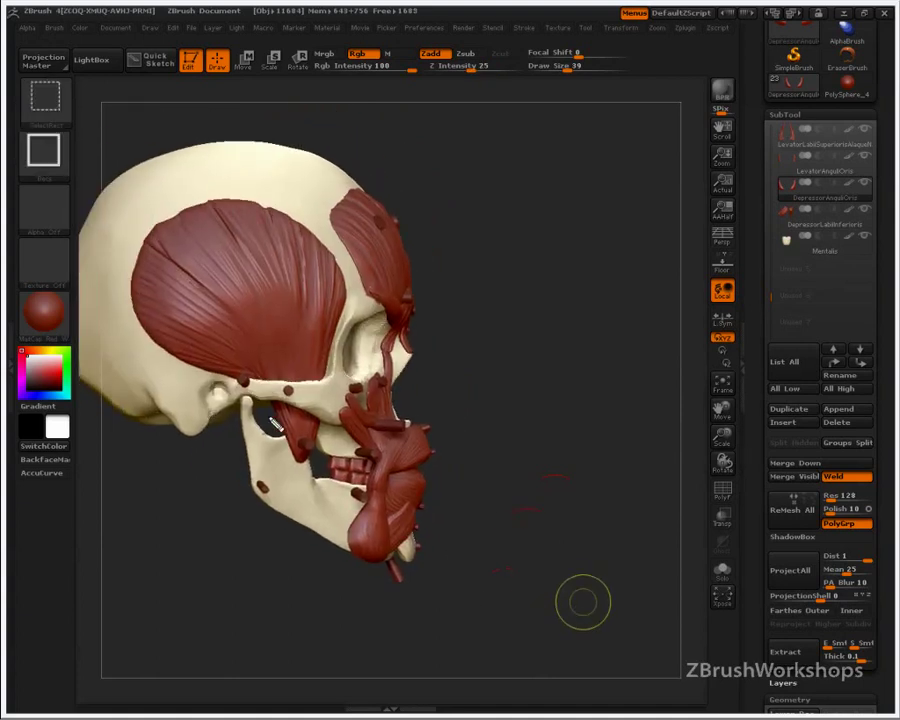
pyautogui.moveTo(331, 418)
pyautogui.mouseDown()
pyautogui.moveTo(287, 516)
pyautogui.moveTo(273, 500)
pyautogui.mouseUp()
pyautogui.moveTo(285, 440); pyautogui.dragTo(266, 484)
pyautogui.moveTo(379, 475); pyautogui.dragTo(316, 467)
pyautogui.moveTo(374, 482)
pyautogui.mouseDown()
pyautogui.moveTo(311, 475)
pyautogui.moveTo(318, 496)
pyautogui.mouseUp()
pyautogui.moveTo(338, 438)
pyautogui.mouseDown()
pyautogui.moveTo(327, 497)
pyautogui.moveTo(341, 498)
pyautogui.mouseUp()
pyautogui.moveTo(356, 442); pyautogui.dragTo(345, 486)
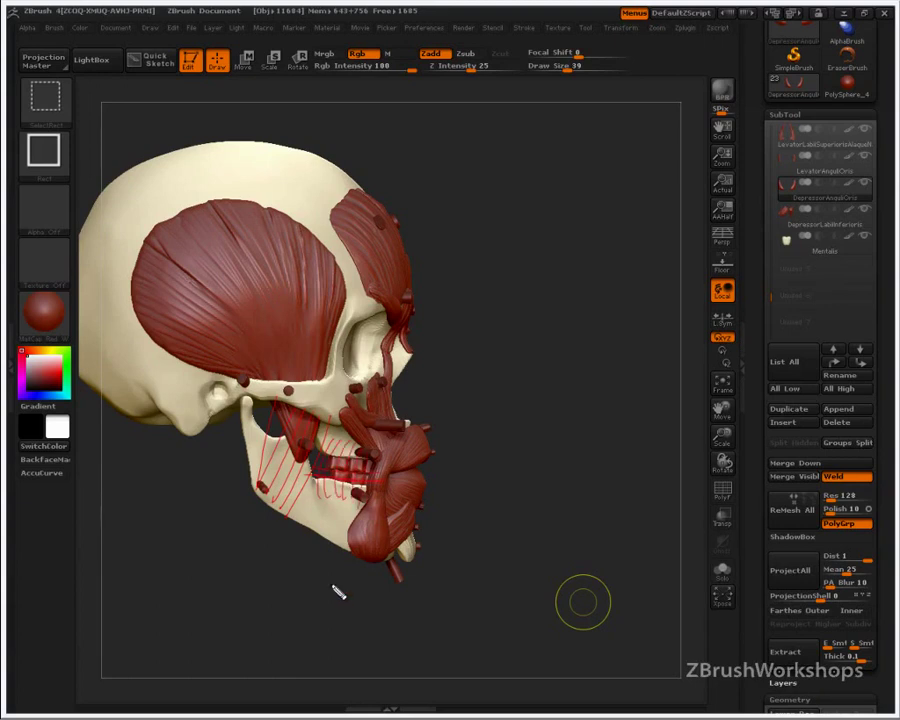